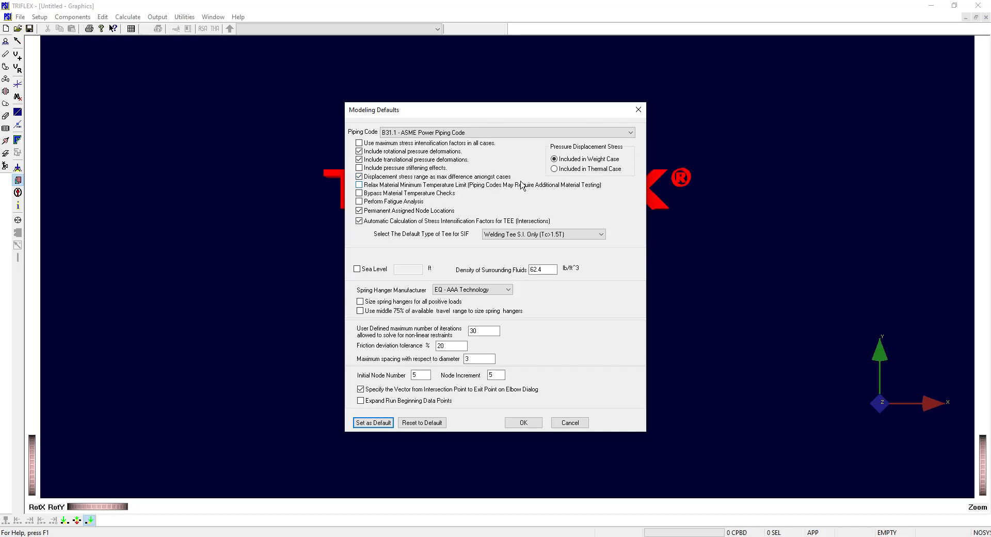
Accept the modeling defaults for the B31.1 ASME Power Piping Code and the OPER and INSTALLED load case definitions
click(523, 424)
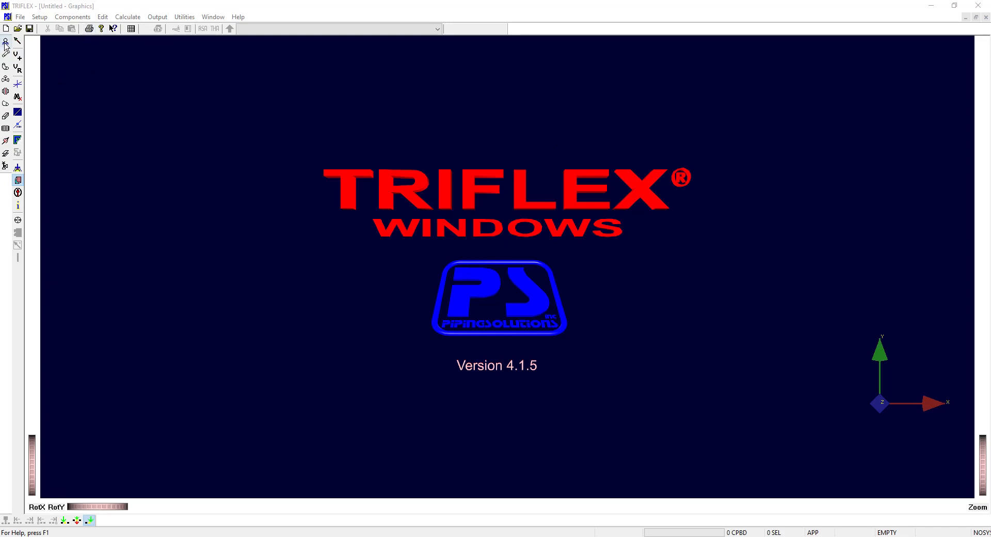
click(41, 17)
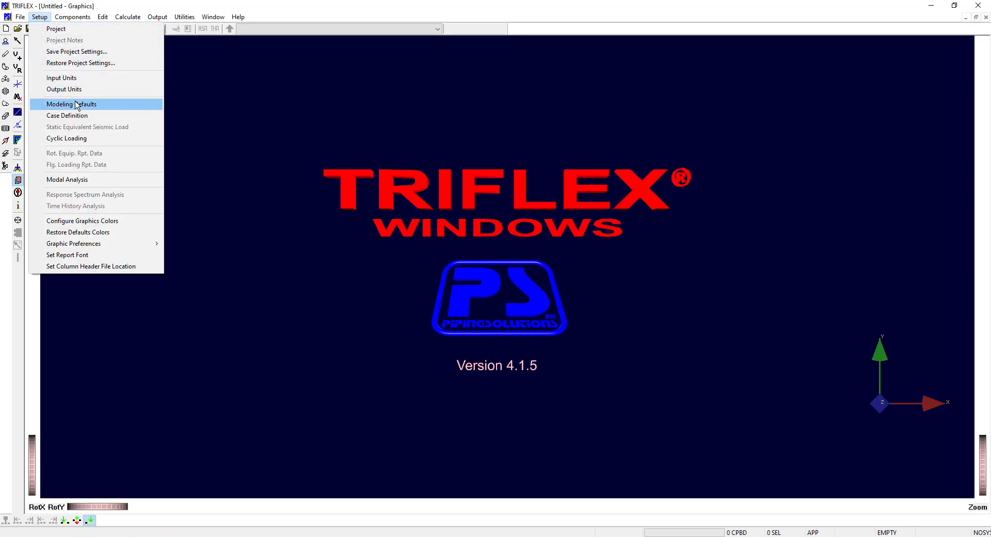
click(82, 116)
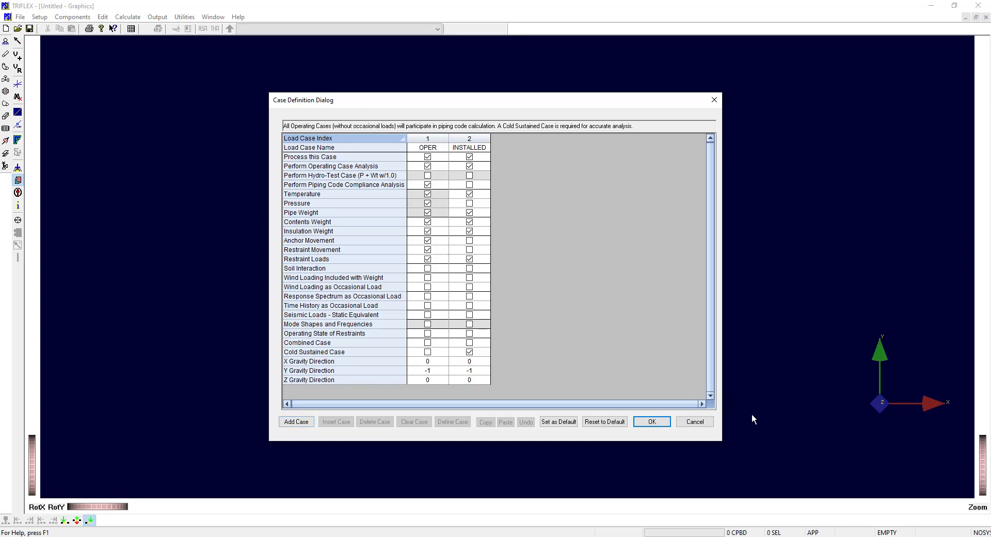
click(652, 422)
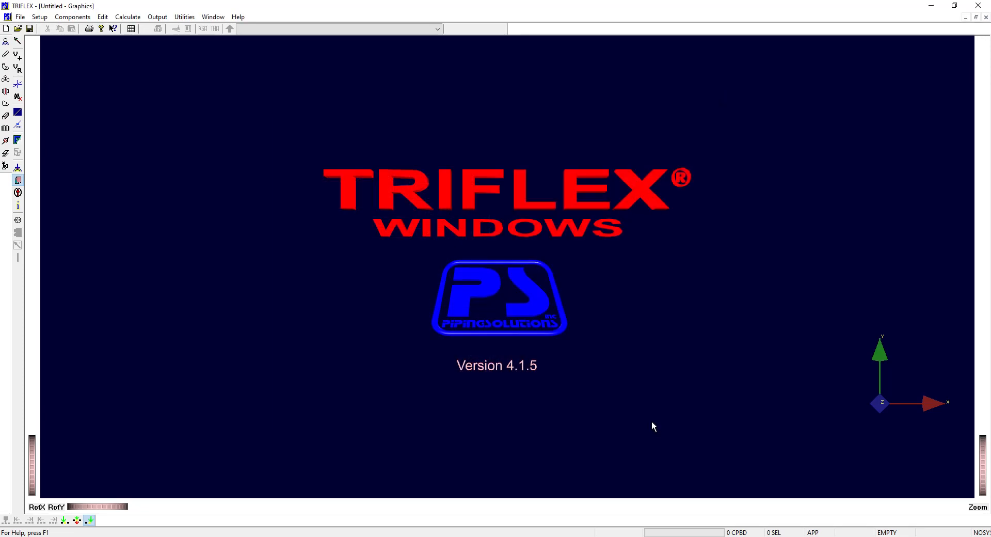
Start an anchor at node 5 and assign its location to global coordinates 0, 0, 0
click(6, 45)
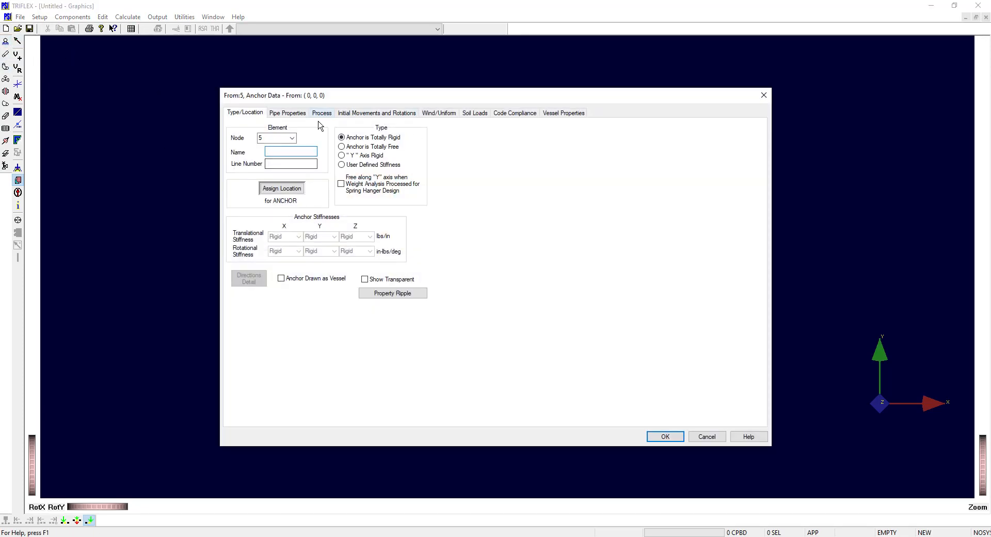
click(288, 192)
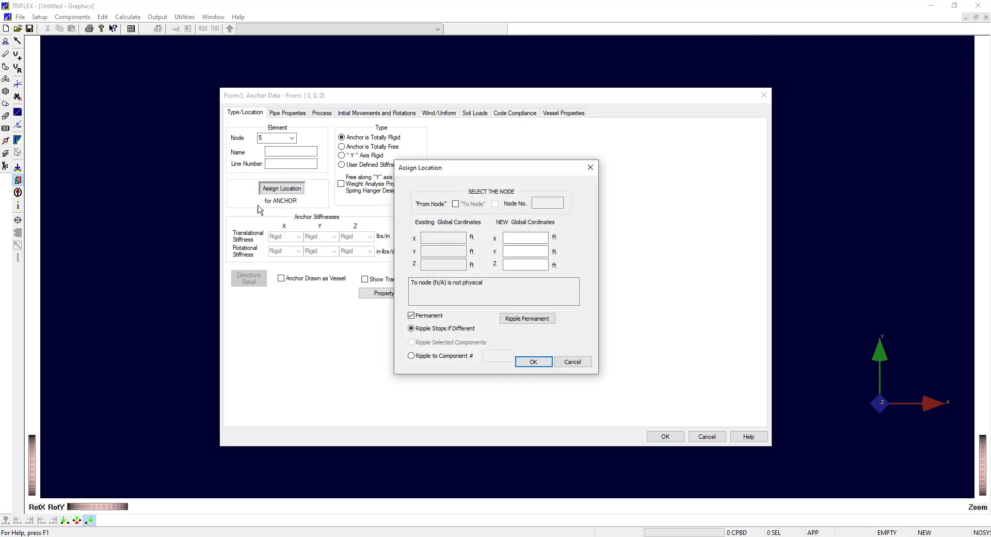
click(455, 204)
click(513, 239)
text(0)
key(Tab)
text(0)
key(Tab)
text(0)
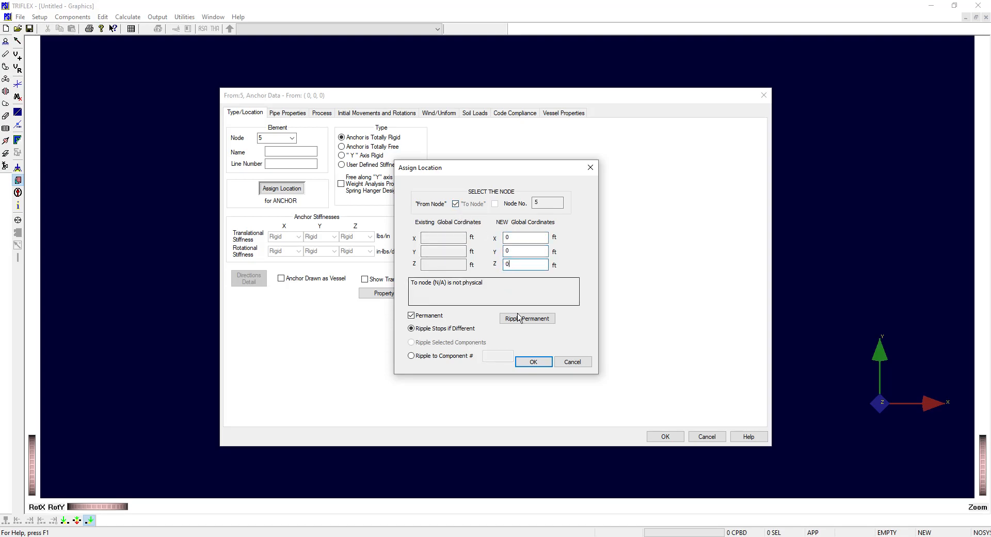
click(543, 365)
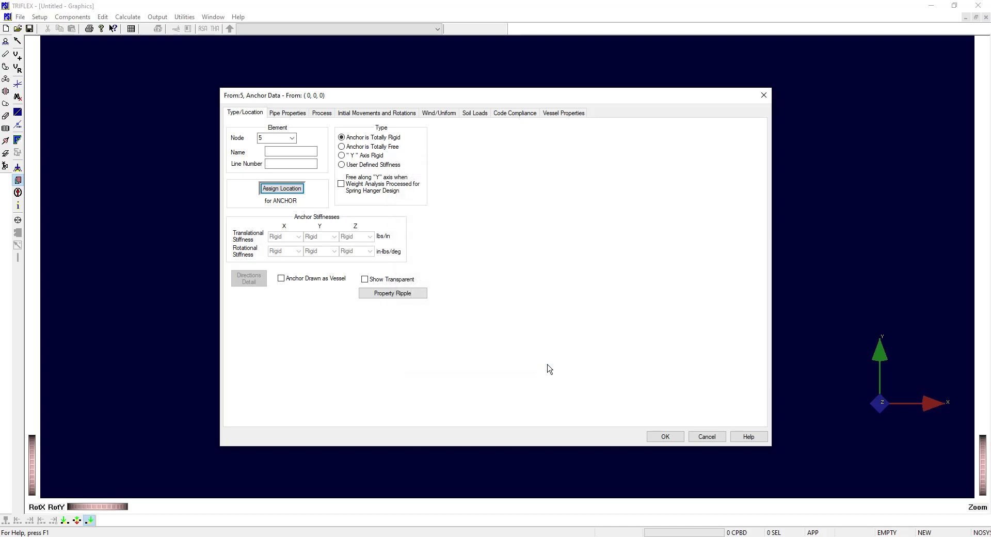
Set the anchor's pipe properties to 4 in nominal diameter, content specific gravity 0.85 and B31.1 material A 106 Grade B
click(284, 119)
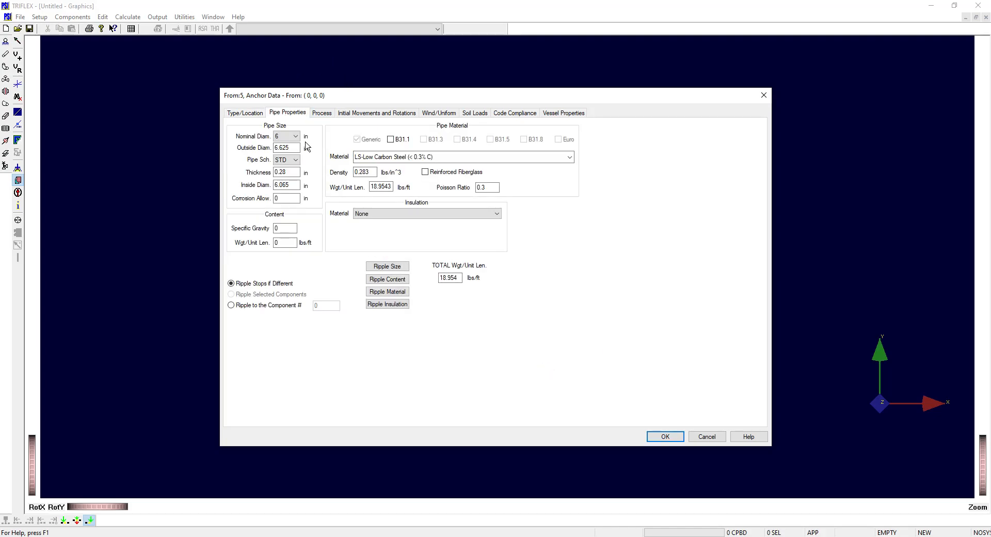
click(286, 136)
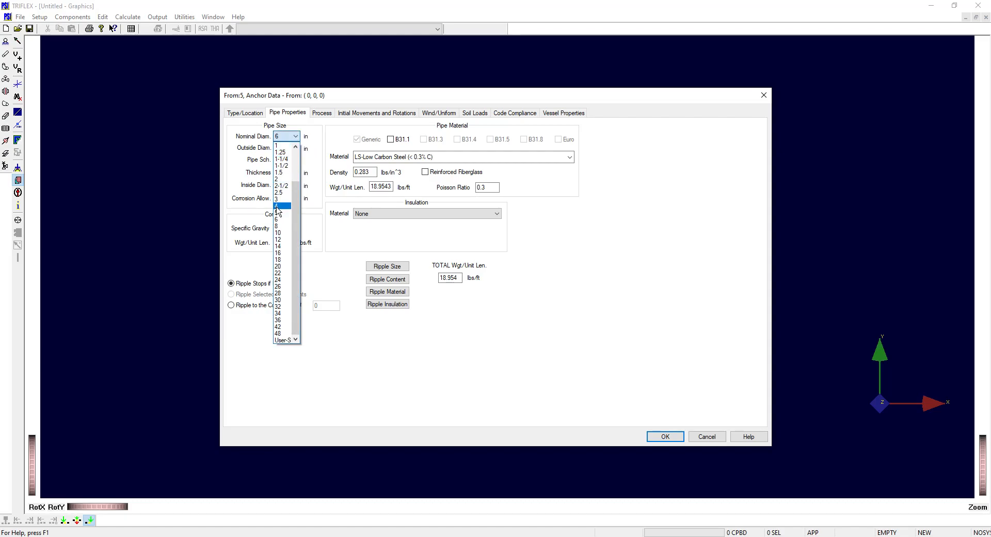
click(278, 206)
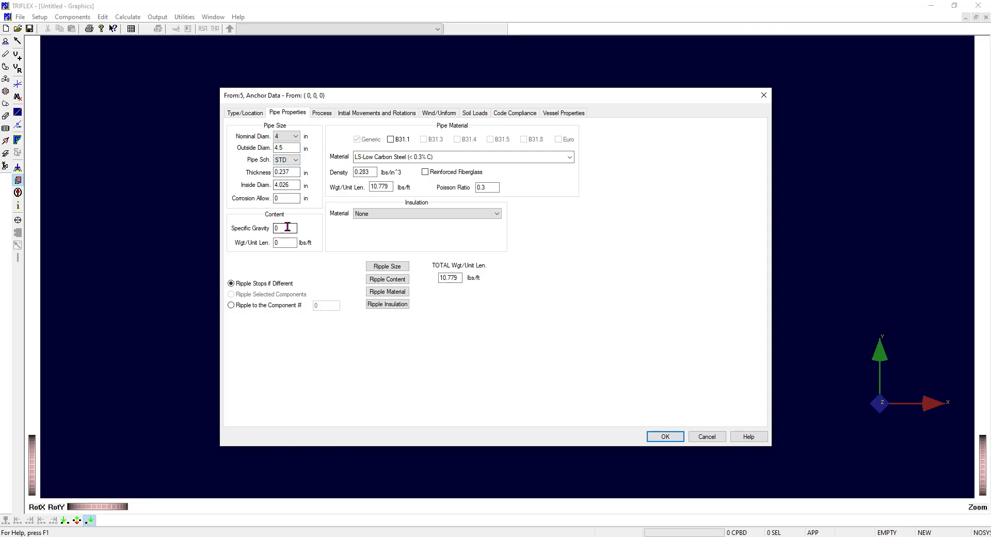
click(391, 139)
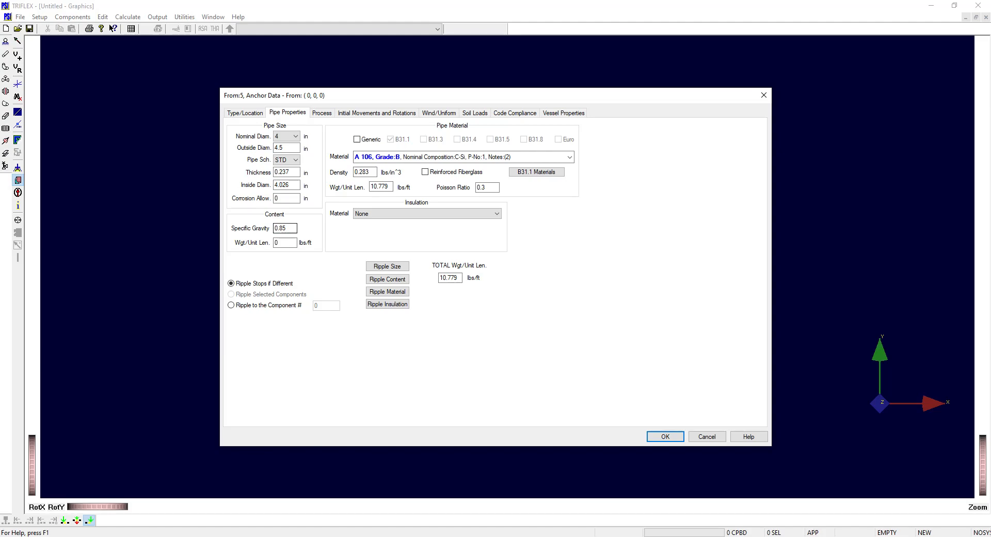
Add CS-Calcium Silicate (Thermobestos) insulation with a thickness of 2 in to the pipe
click(407, 214)
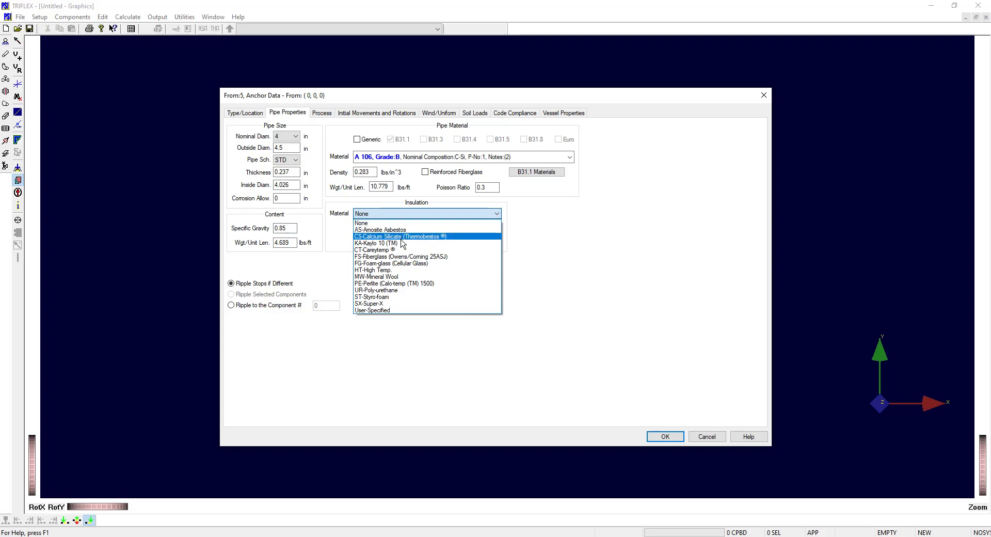
click(403, 237)
click(456, 228)
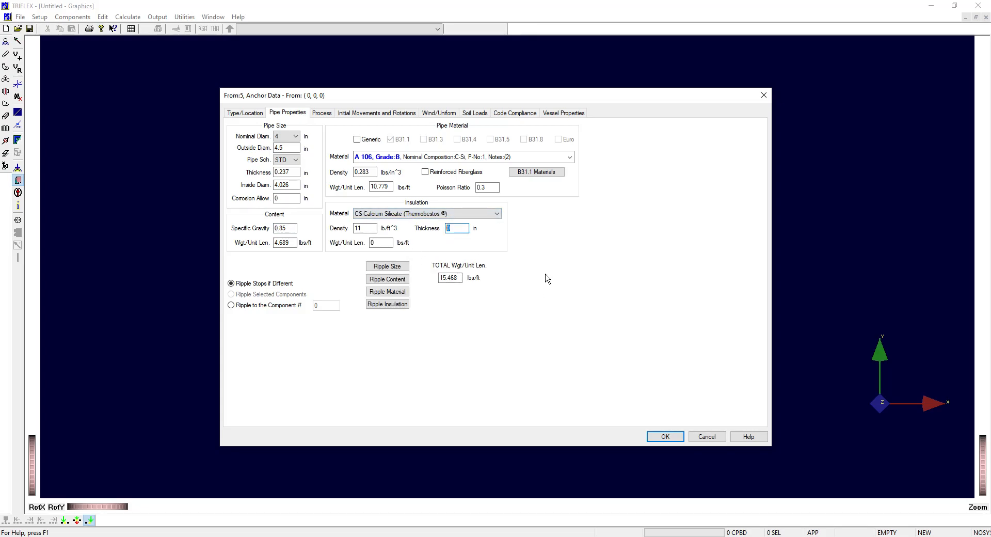
text(2)
key(Tab)
Set the OPER case's operating pressure to 70 psig and its operating temperature to 300 °F
click(322, 114)
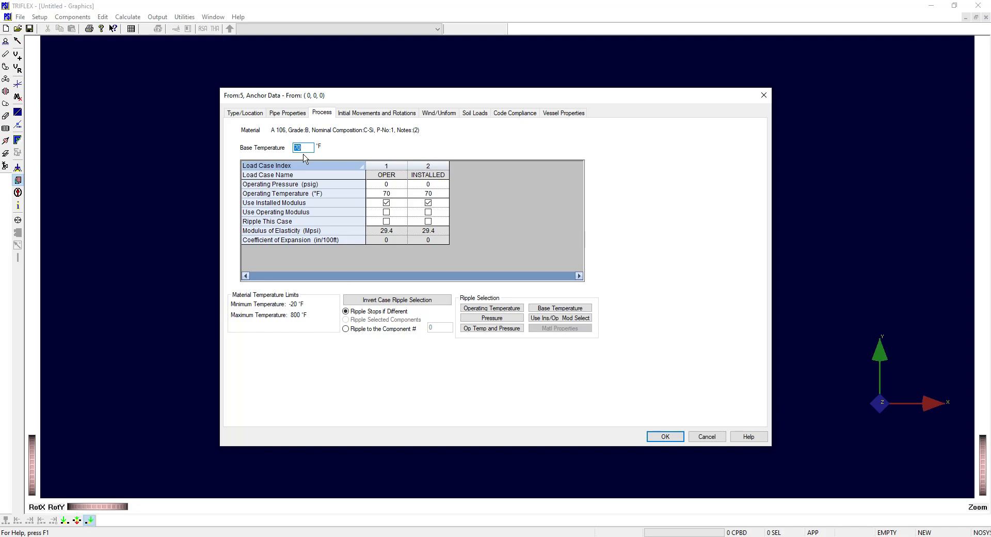
click(387, 184)
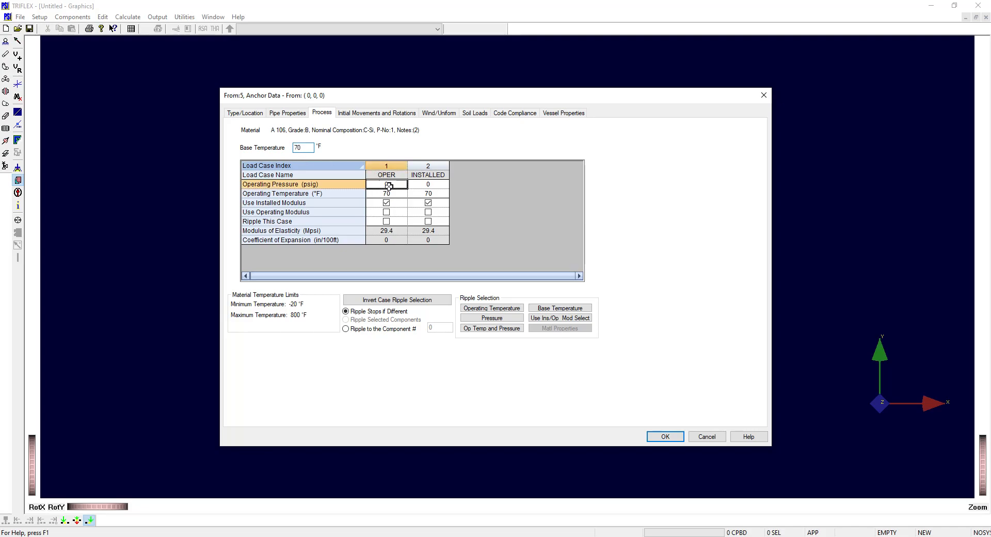
click(389, 185)
click(390, 195)
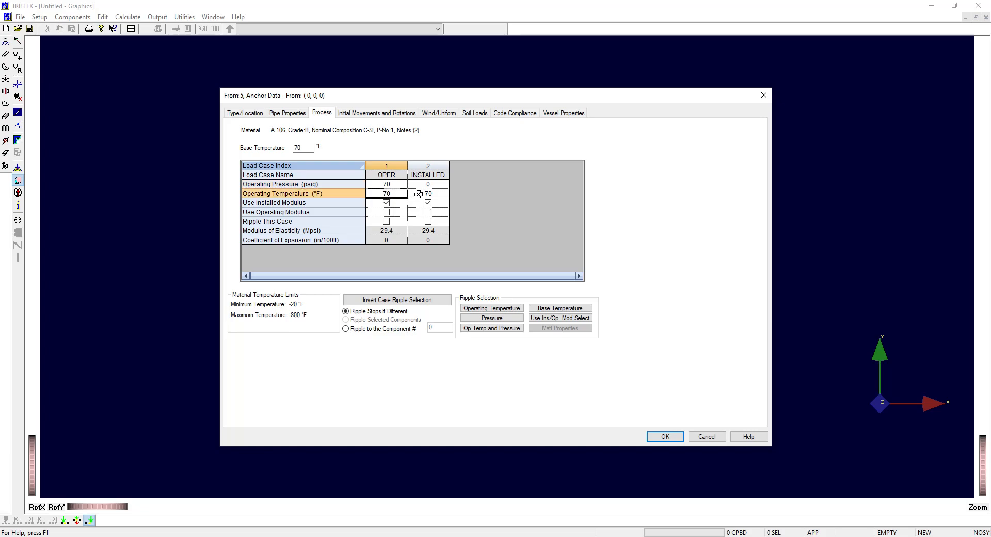
key(BackSpace)
text(300)
click(519, 310)
Set the anchor material temperature for the OPER case to 200 °F in the initial movement data
click(384, 115)
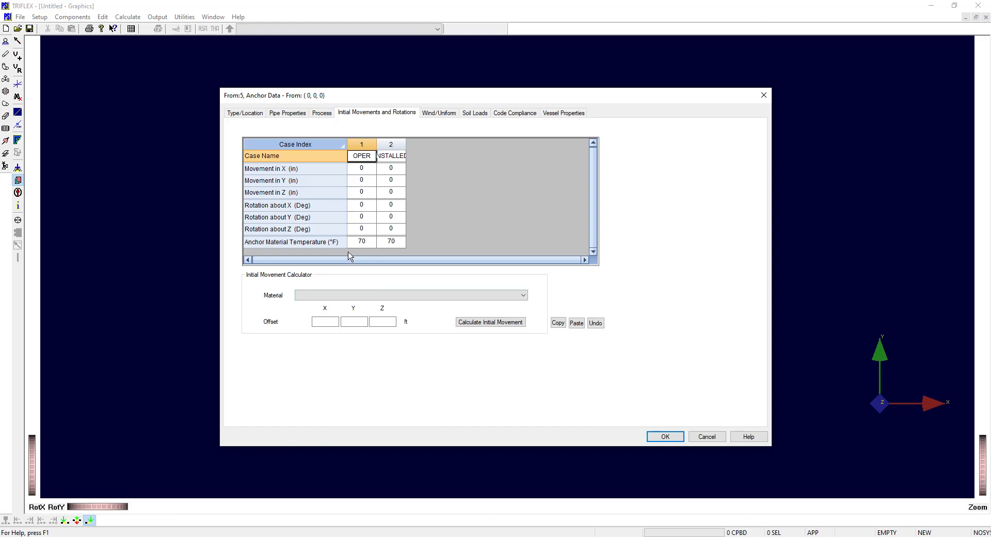
click(360, 239)
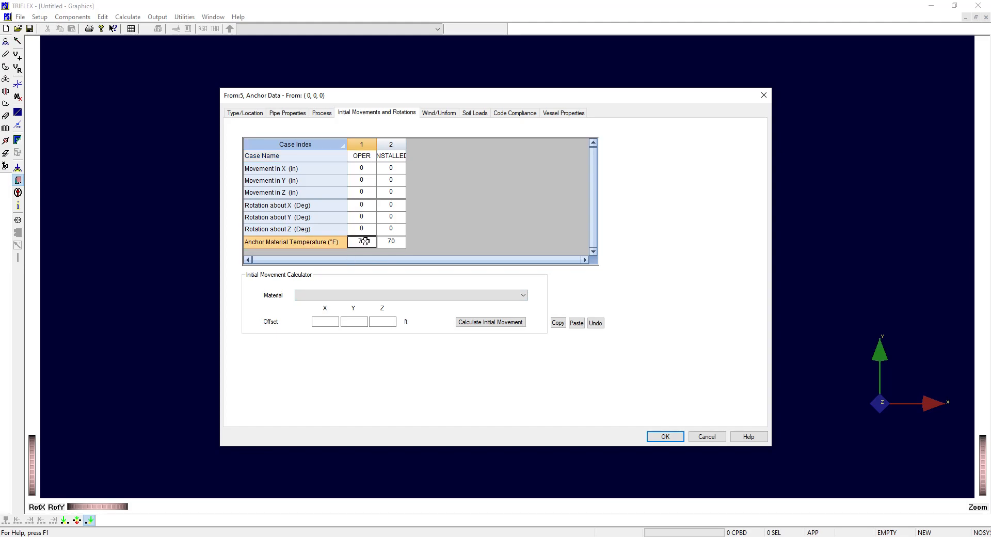
click(365, 241)
text(20)
key(BackSpace)
Calculate the anchor's initial movement using A 106 Grade B and a Y offset of 27 2 3/4, and accept the anchor
click(408, 296)
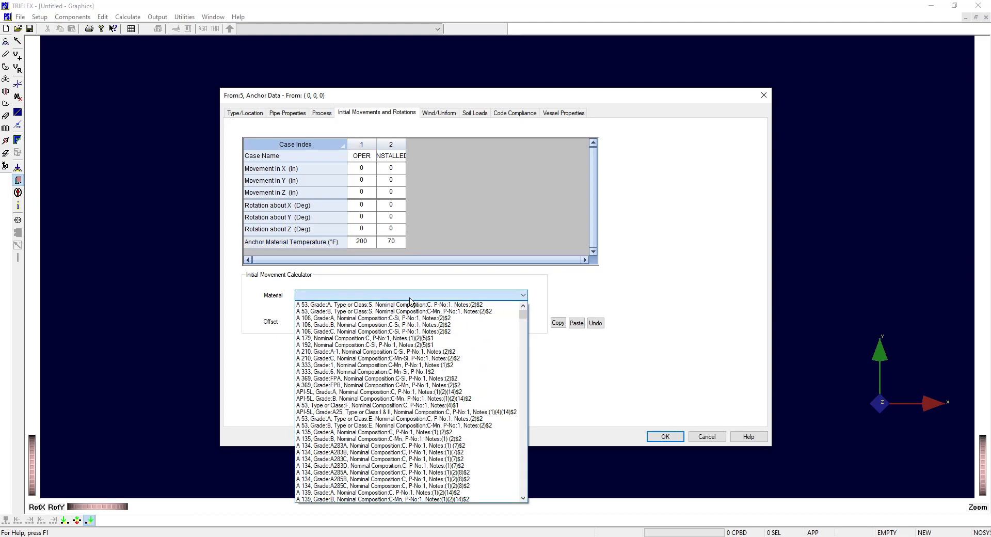
click(418, 326)
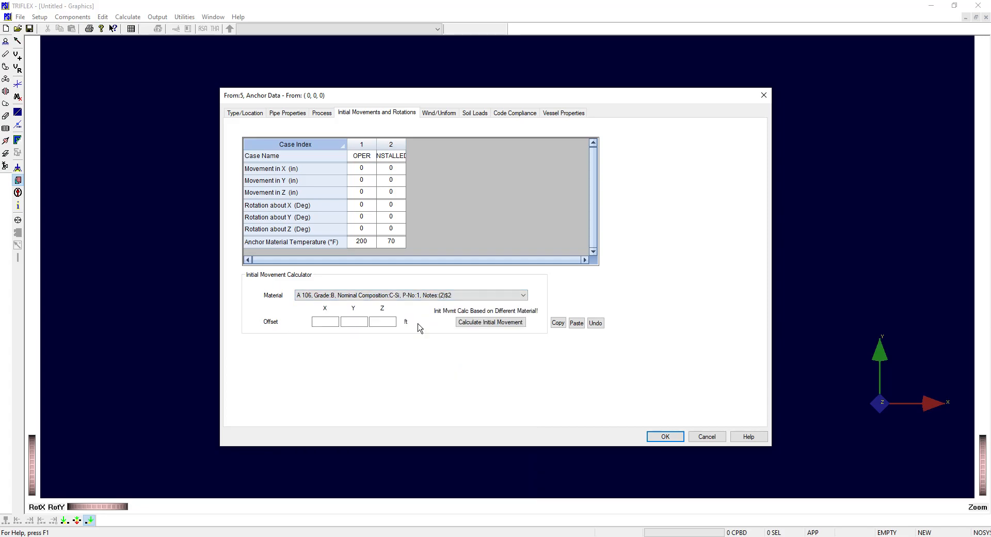
click(354, 322)
text(27 2 3/4)
key(Tab)
click(502, 323)
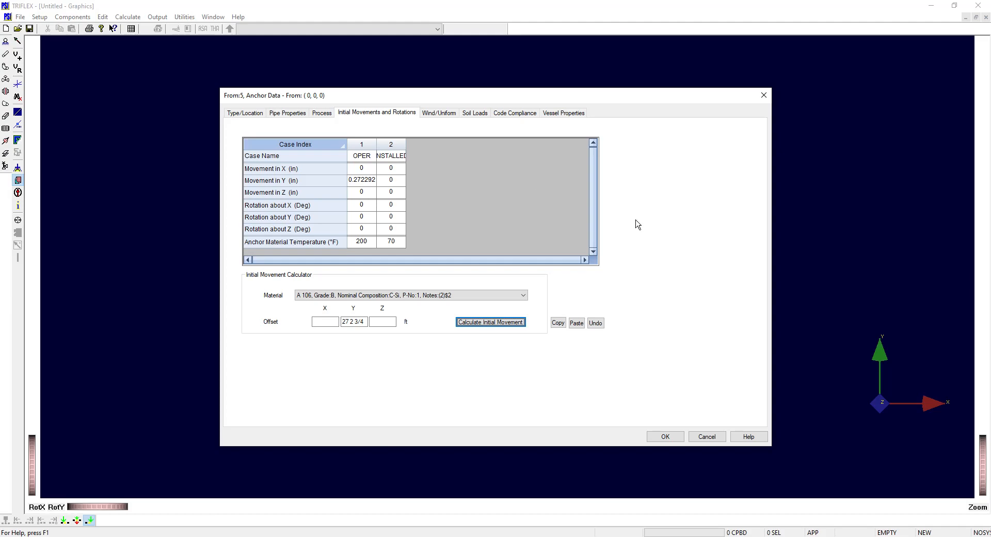
click(666, 437)
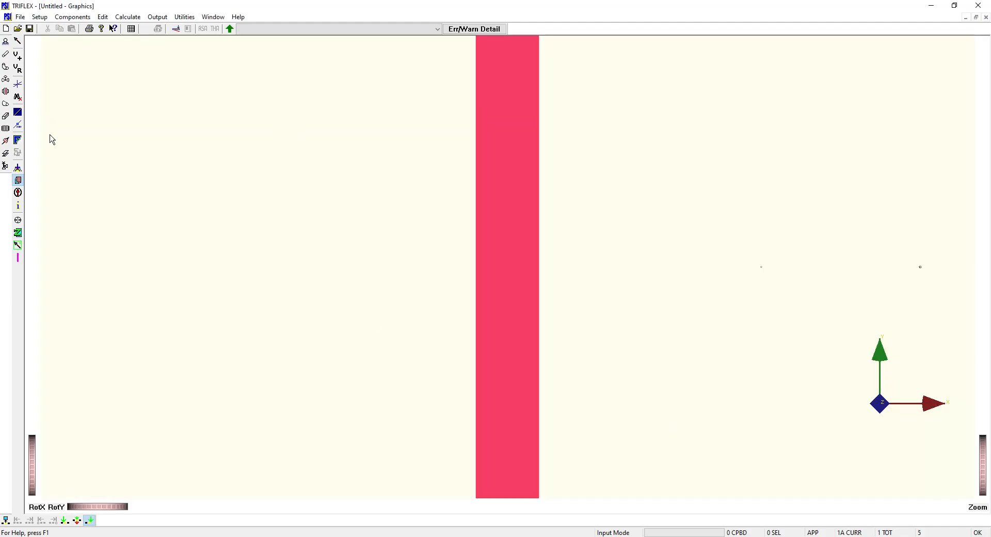
Start a pipe from node 5 to node 10 with Delta X 0 and Delta Z -4 2
click(6, 54)
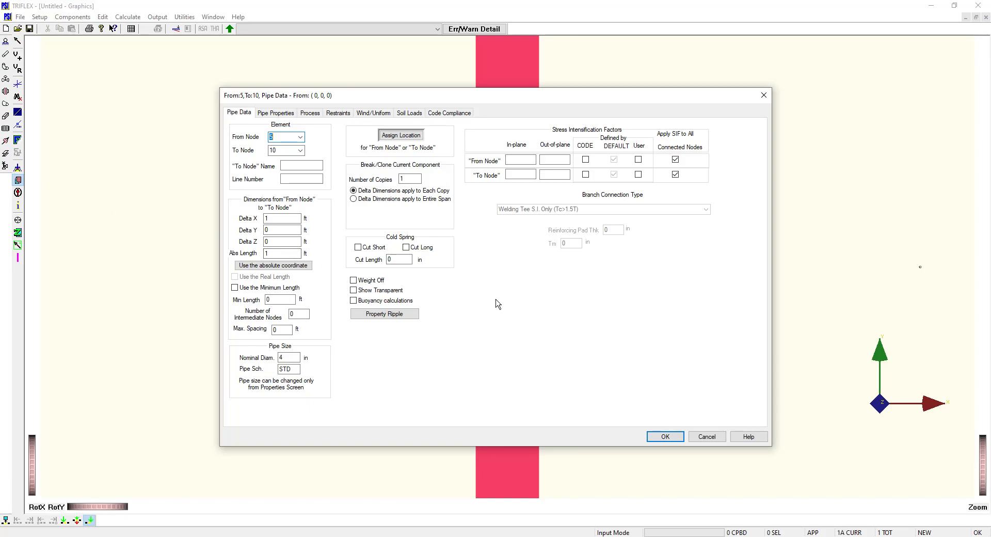
click(271, 242)
text(42)
drag(279, 219, 236, 217)
text(0)
click(267, 242)
click(341, 114)
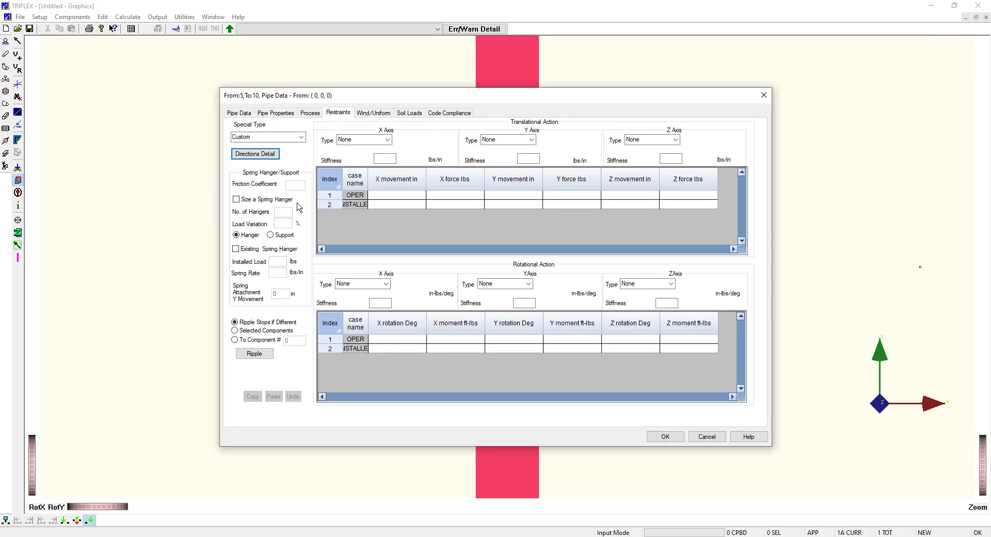
click(239, 113)
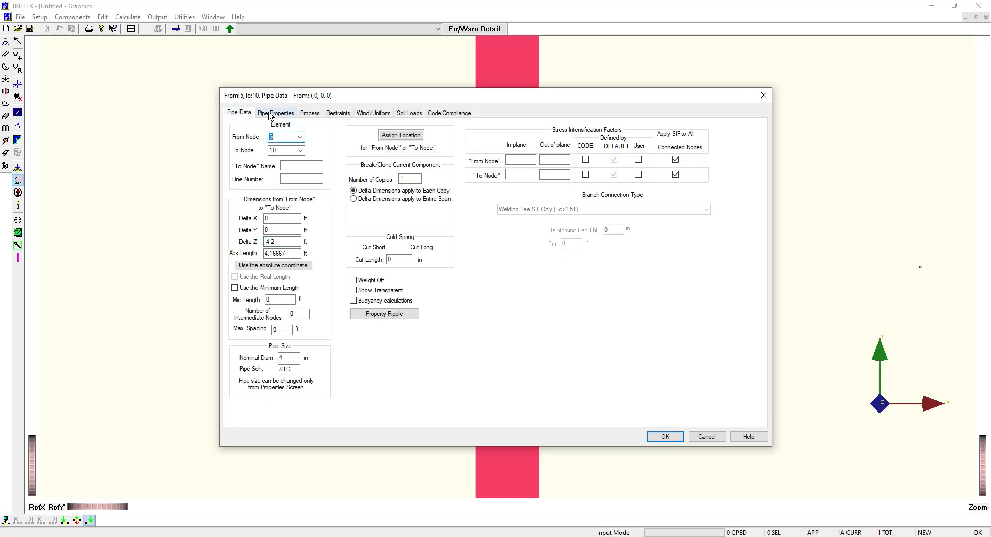
Add an existing spring hanger with 400 lbs installed load and 168 lbs/in spring rate to the pipe, and accept the pipe
click(338, 114)
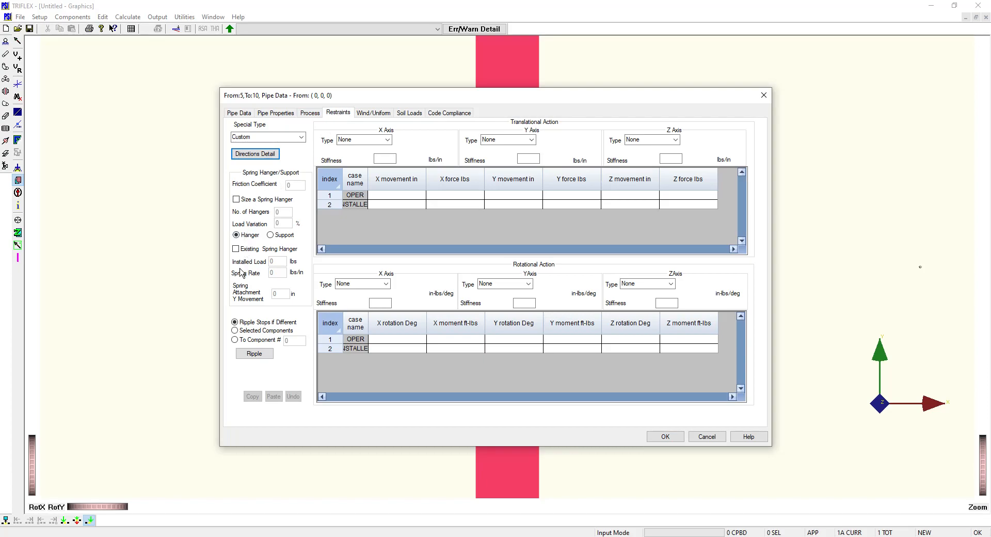
click(236, 249)
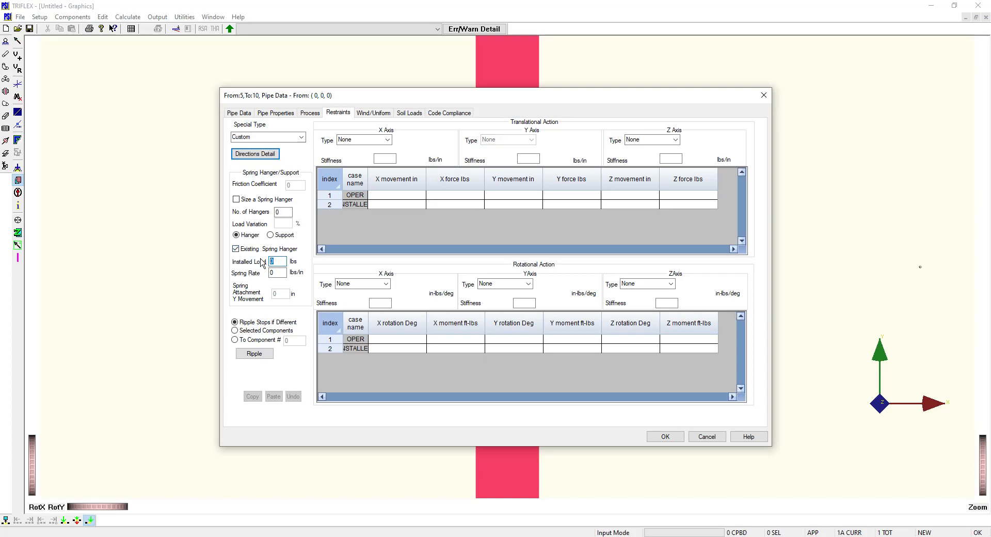
text(400)
click(274, 273)
text(168)
key(Tab)
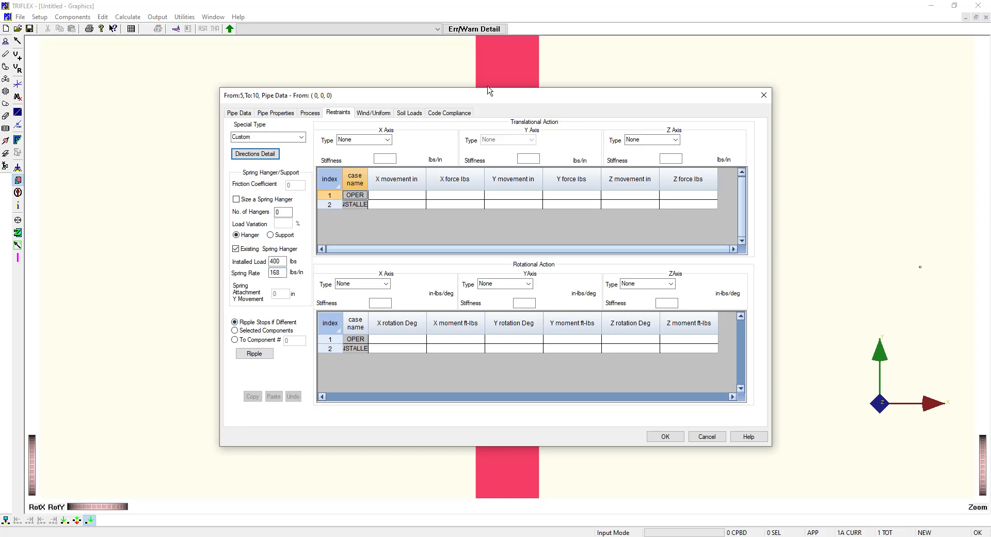
click(666, 437)
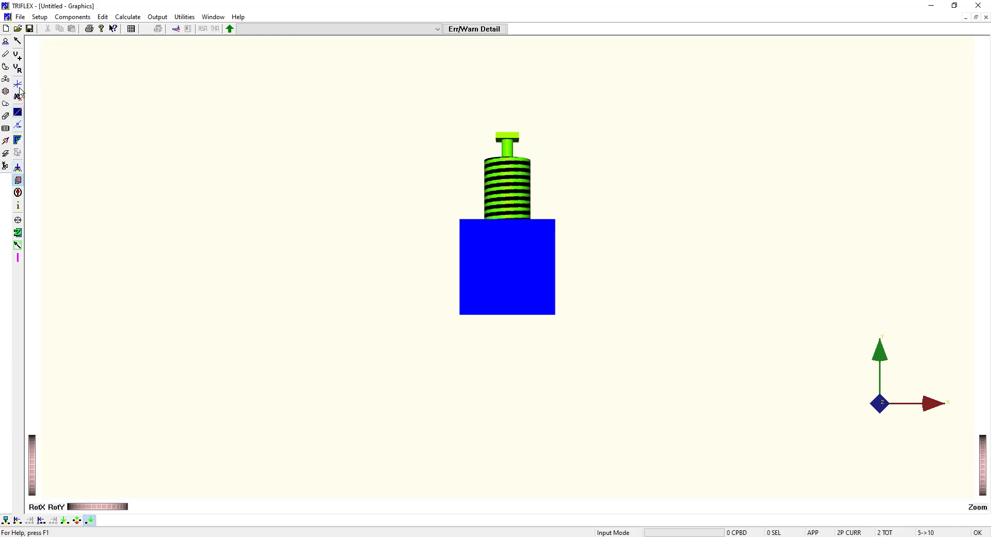
Examine the anchor, pipe and spring hanger in the 3D model from an angled viewpoint
click(17, 41)
click(17, 41)
drag(507, 268, 130, 277)
drag(346, 196, 594, 390)
middle_drag(599, 361, 535, 391)
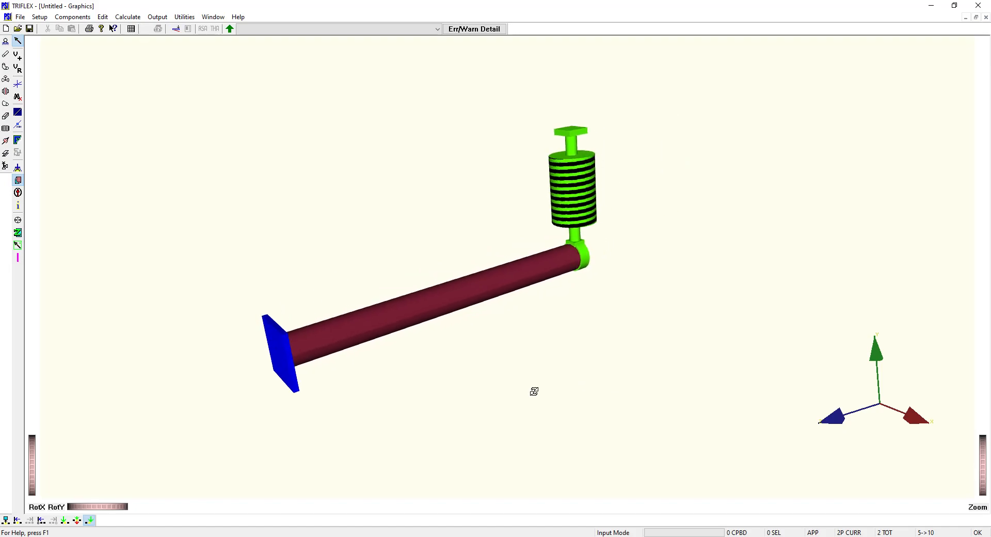
drag(683, 282, 732, 294)
drag(599, 344, 607, 313)
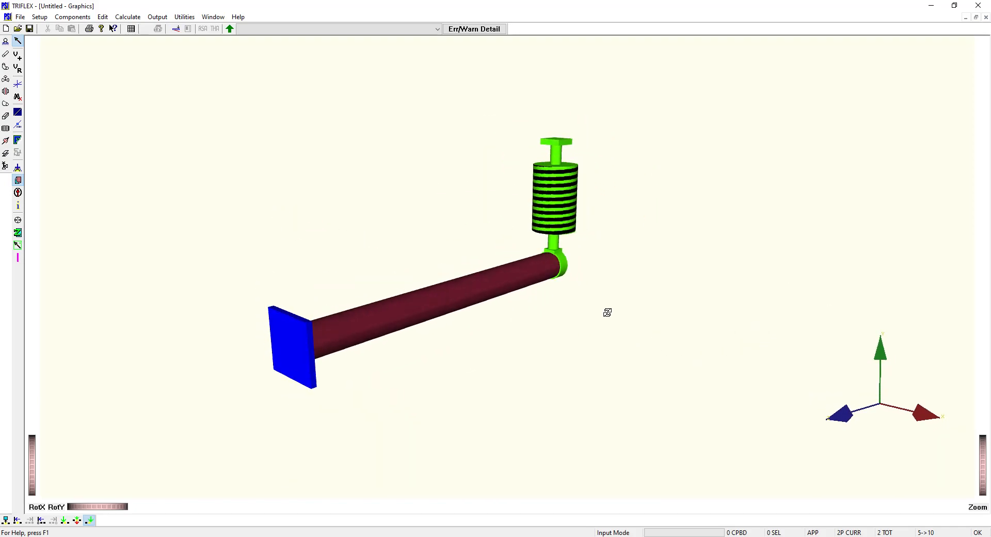
Set up the isometric view with +Z toward the lower-left and +X toward the lower-right, and apply it to the model
click(17, 193)
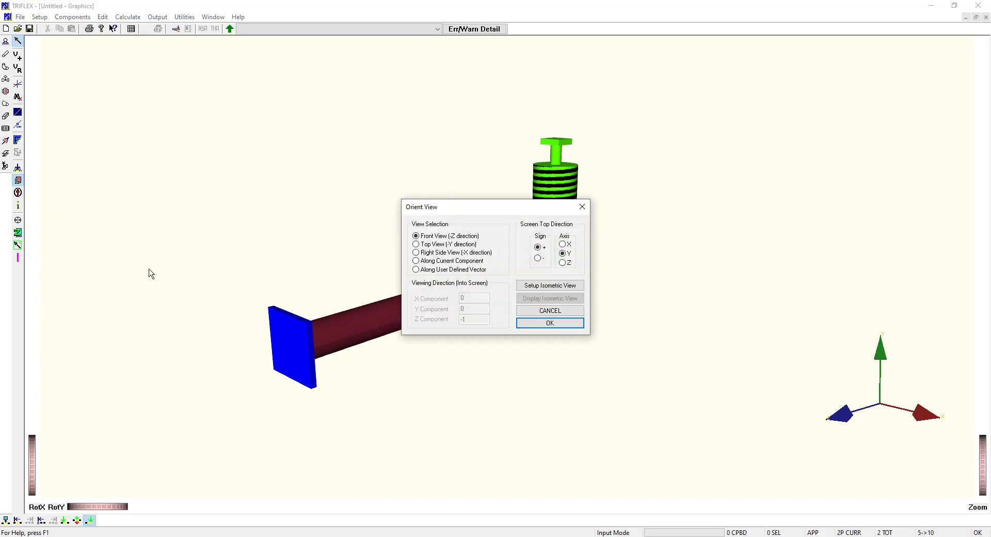
click(552, 287)
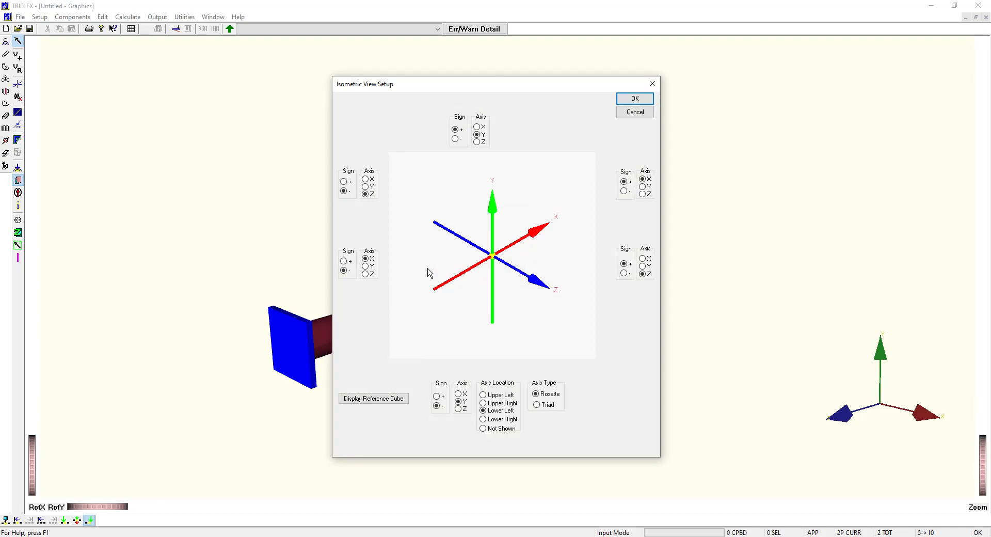
click(344, 262)
click(366, 275)
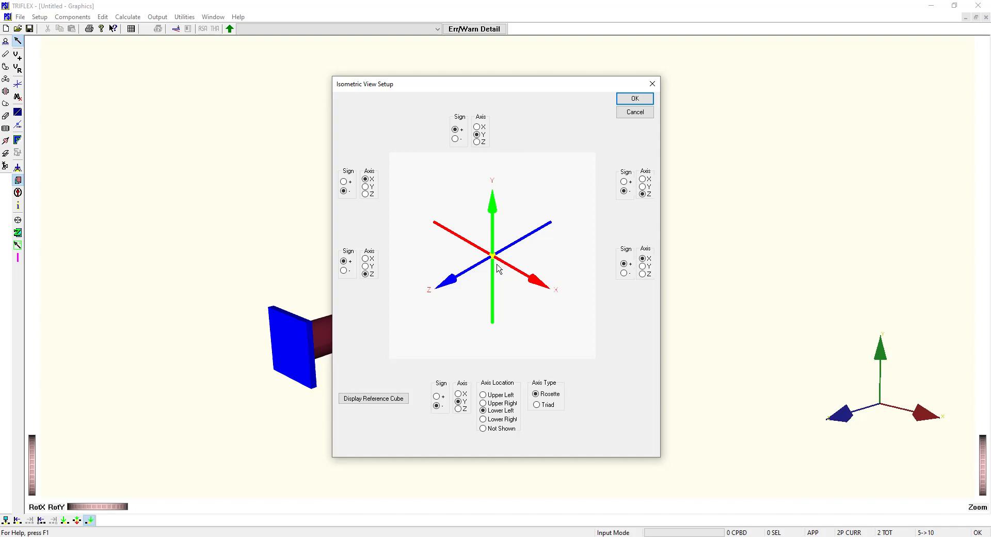
click(635, 98)
click(549, 324)
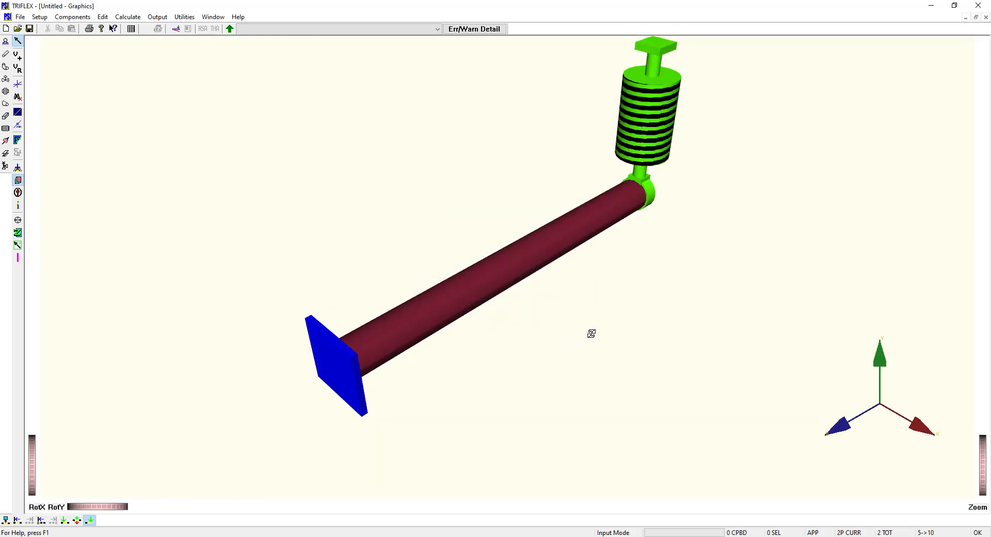
Add a pipe from node 10 to node 15 with an absolute length of 6 4
click(6, 54)
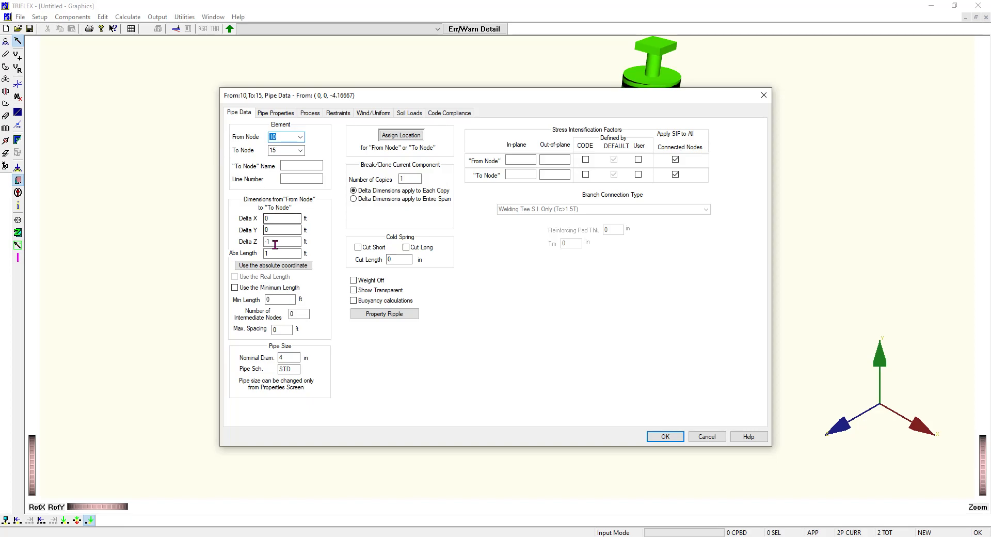
click(288, 253)
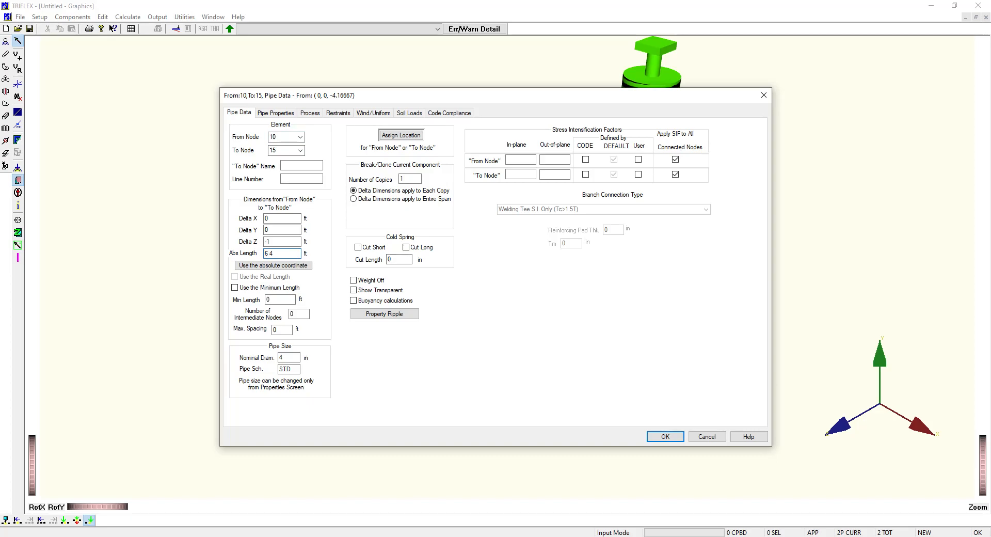
click(665, 436)
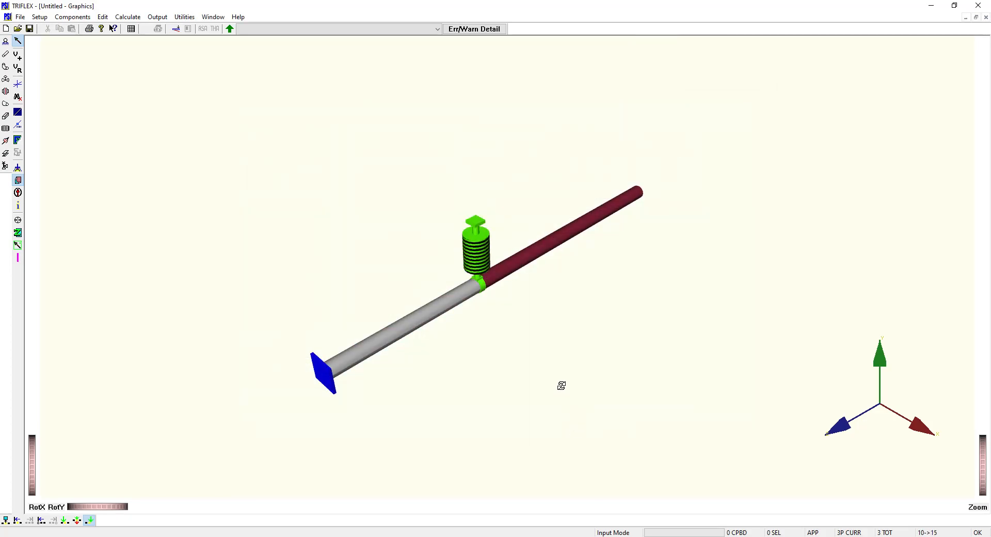
Start a pipe from node 15 to node 20 with Delta Y -3 11 1/4 and Delta Z 0
click(5, 54)
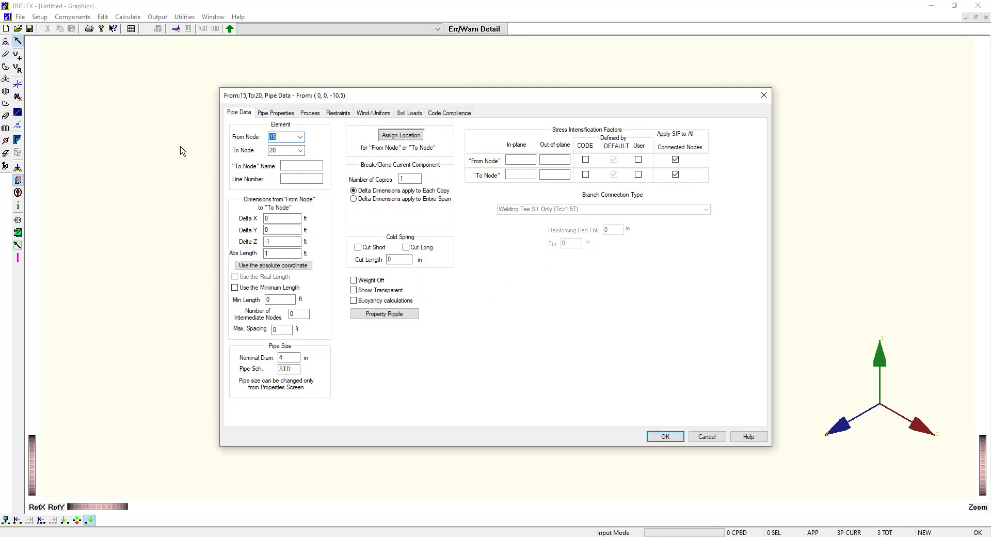
key(Tab)
key(Tab)
key(Tab)
key(Tab)
key(Tab)
text(-)
key(Tab)
text(0)
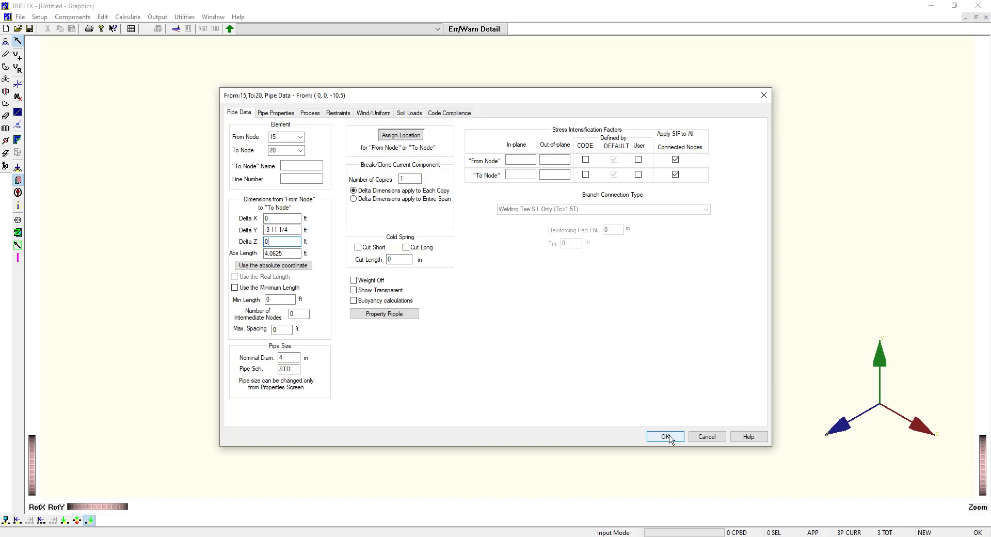
Edit the operating temperature of the pipe to node 20 for the OPER load case, and accept the pipe
click(310, 116)
click(390, 193)
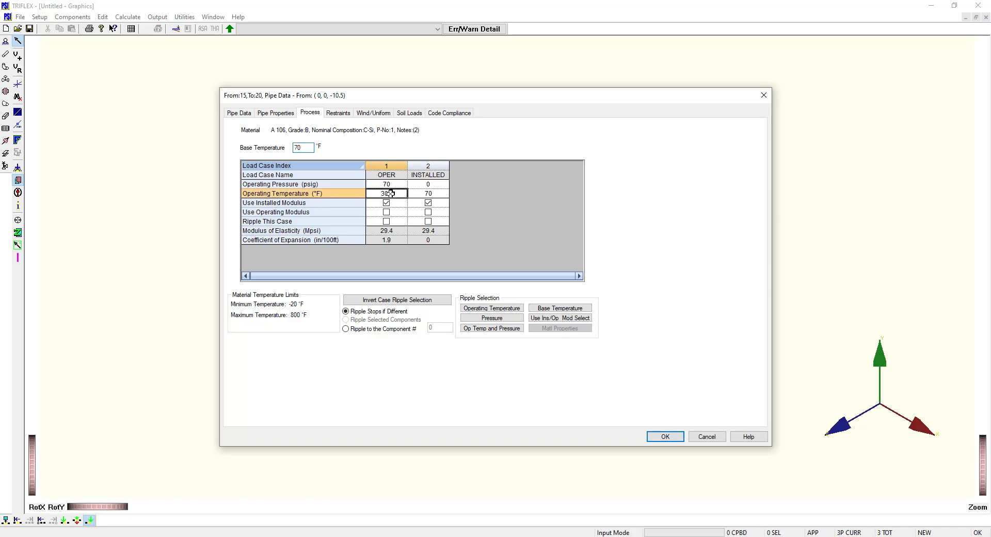
text(3)
click(665, 436)
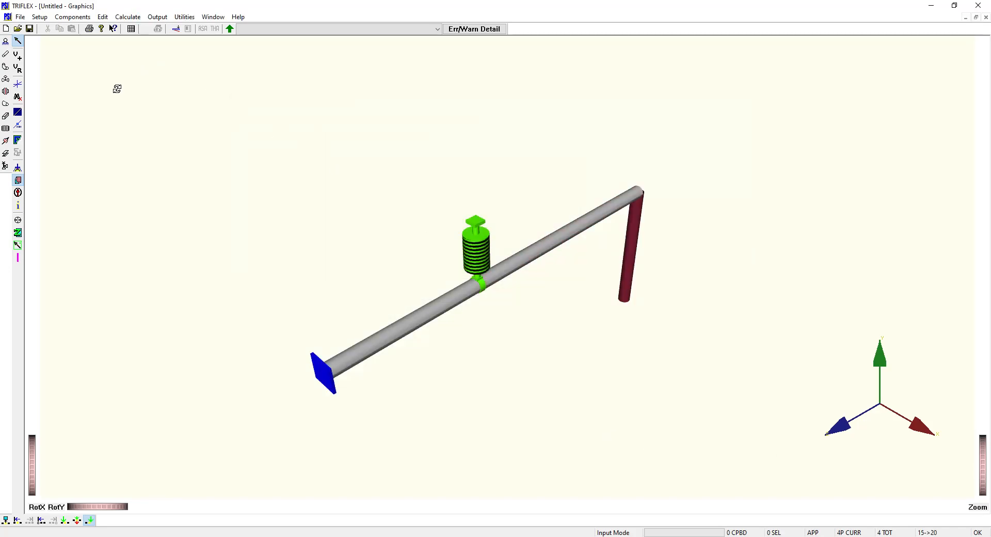
Add a totally rigid anchor at node 20 and view the model from a lower angle
click(5, 43)
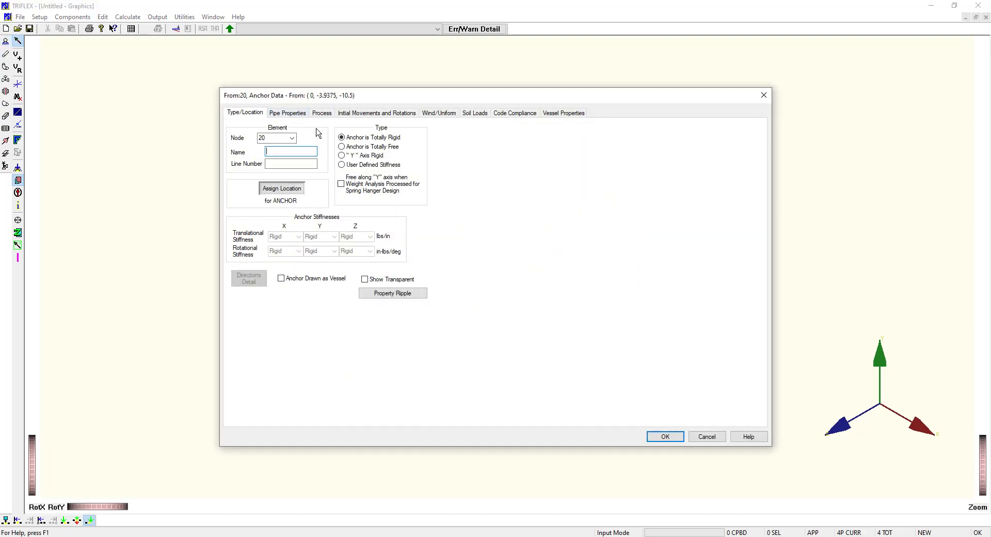
click(675, 440)
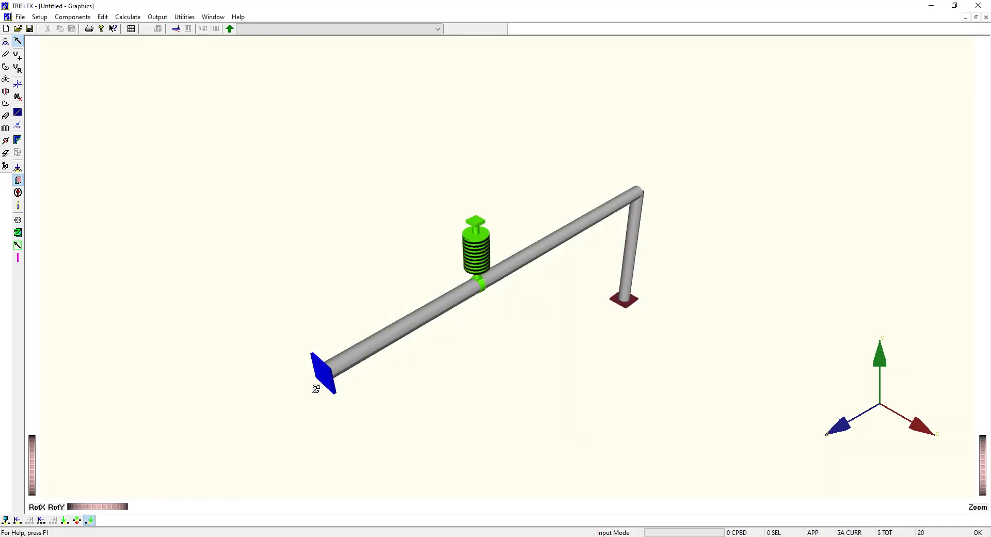
drag(650, 400, 572, 365)
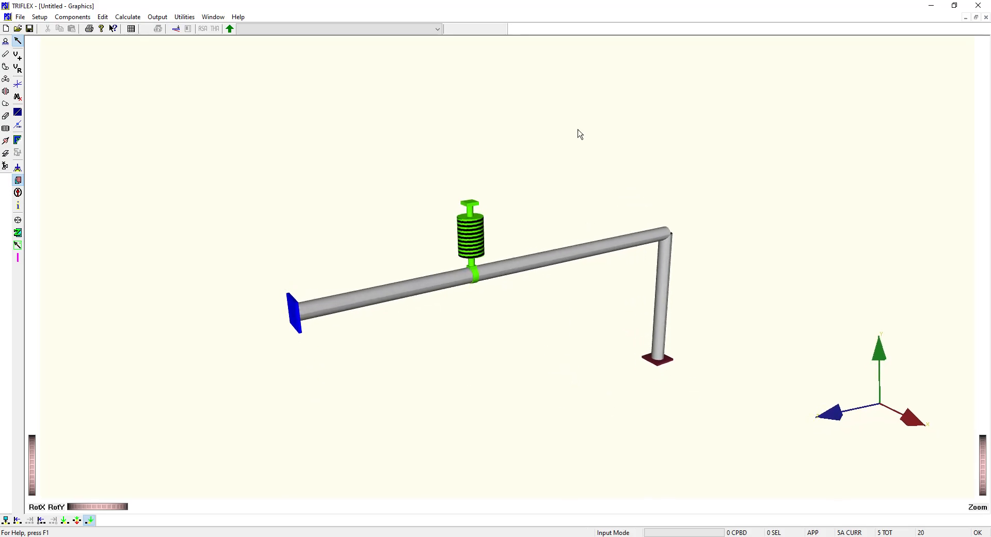
click(6, 71)
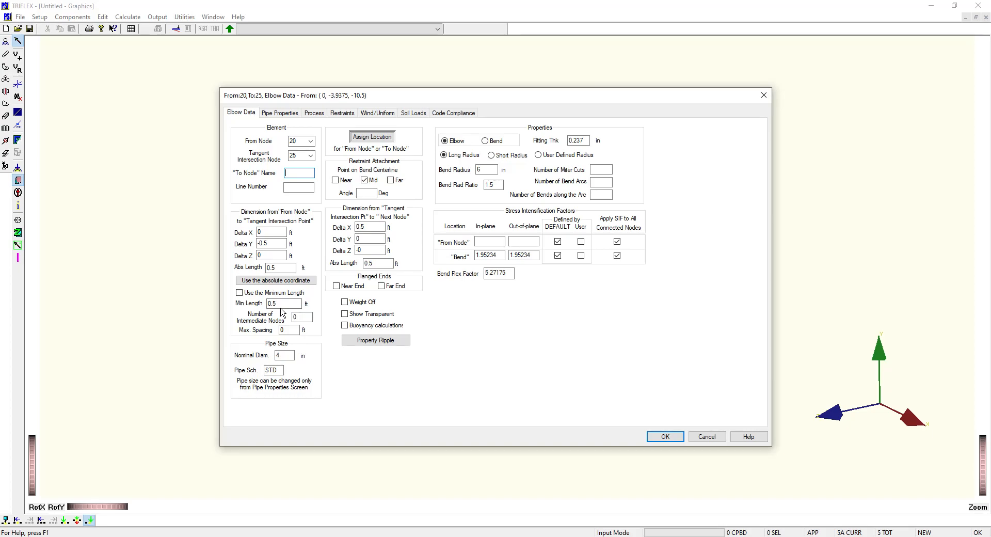
double_click(276, 268)
text(4 3 3/16)
key(Tab)
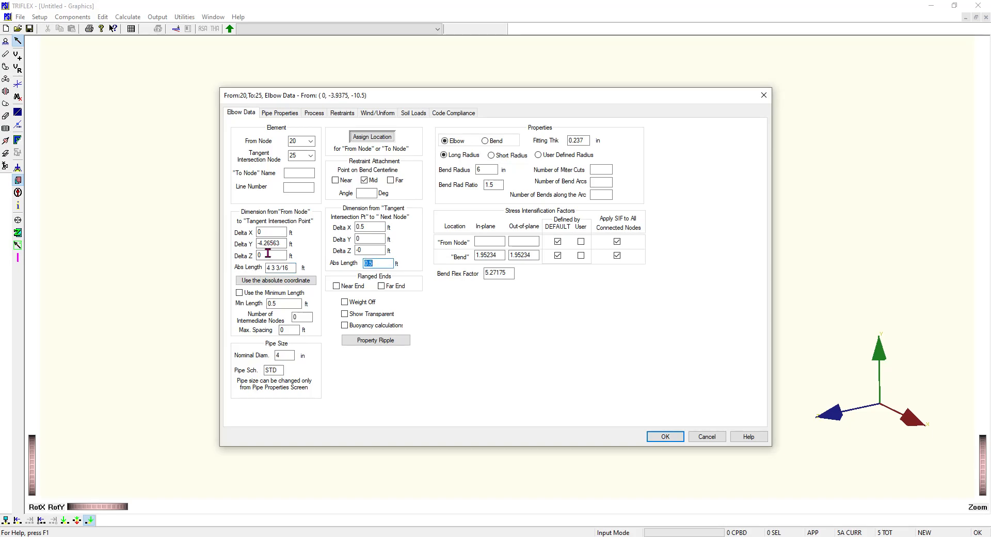
click(707, 437)
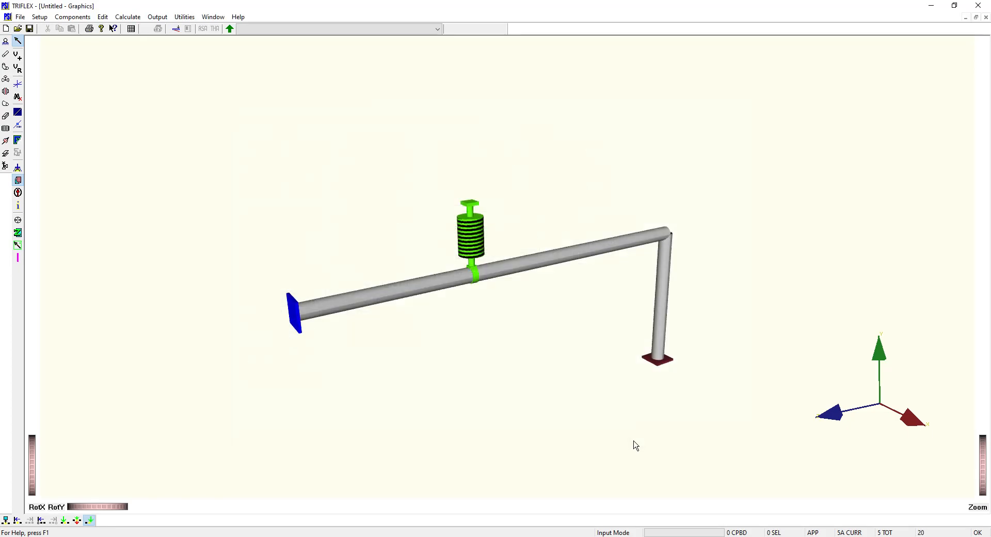
Start an elbow from node 15 to tangent intersection node 25 with an absolute length of 4 3 3/16
click(640, 244)
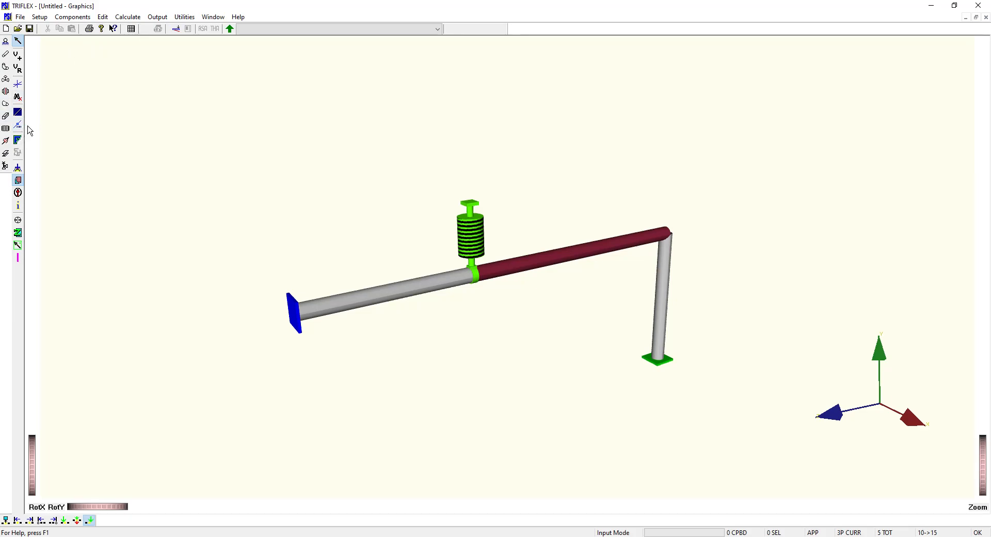
click(6, 67)
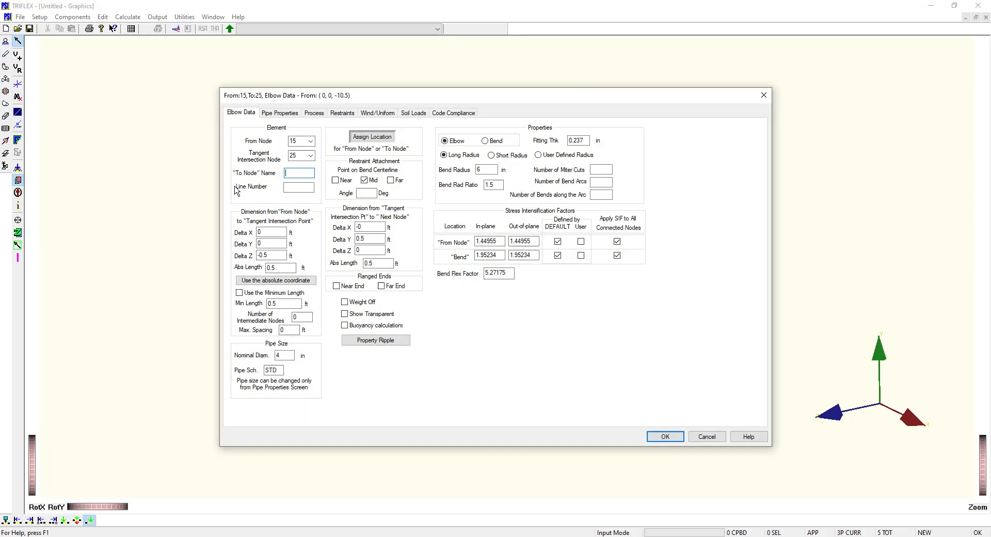
double_click(282, 268)
text(4 3 3/16)
key(Tab)
Set the elbow's dimensions to the next node to Delta X .5 and Delta Y 0, and accept the elbow
double_click(364, 228)
text(.5)
key(Tab)
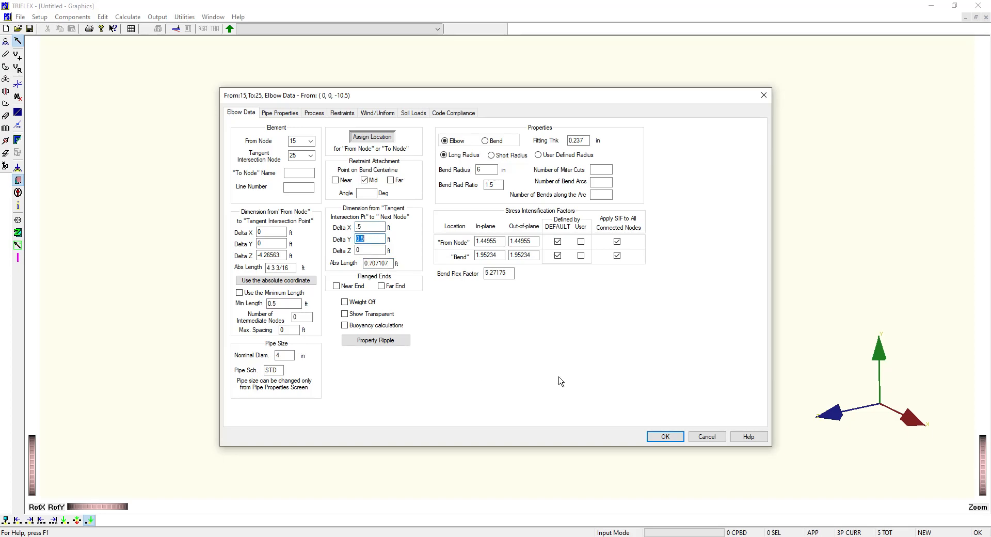
text(0)
key(Tab)
click(665, 437)
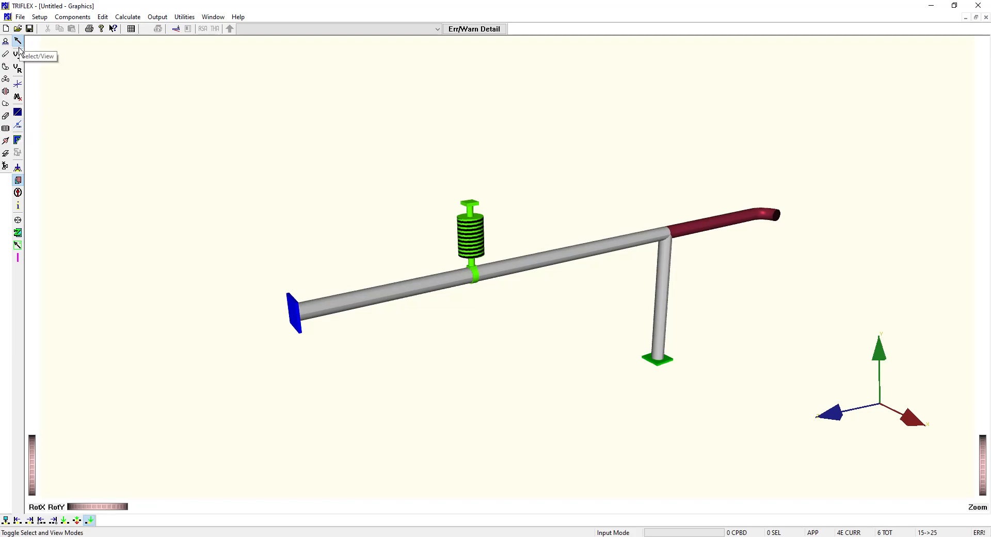
Compare the single-line and solid displays of the piping model, ending in the solid display
click(18, 113)
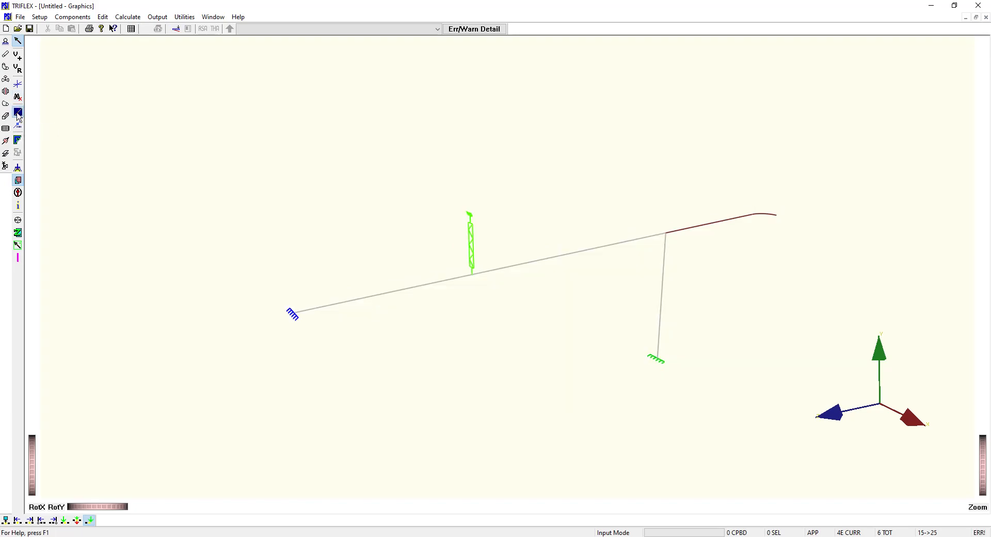
click(18, 114)
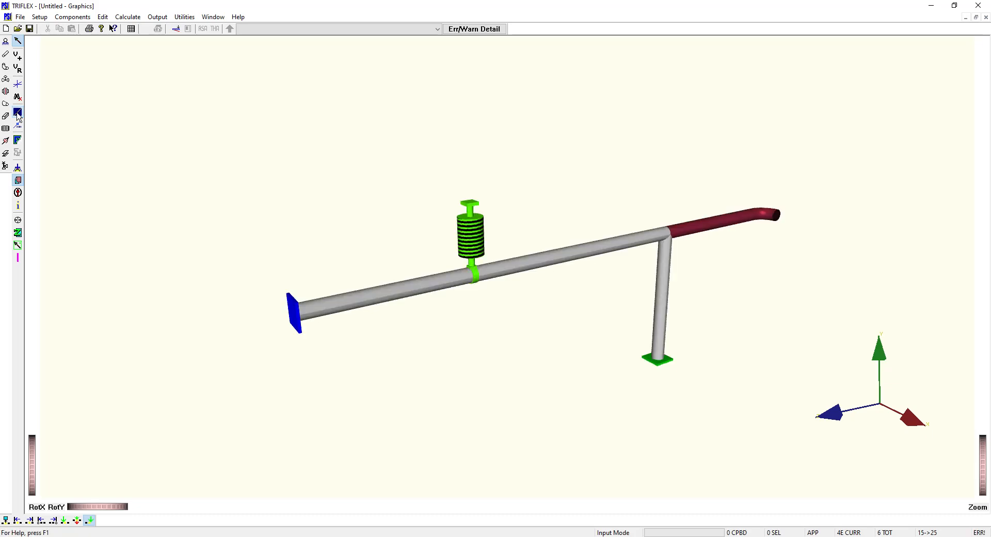
click(18, 114)
click(18, 114)
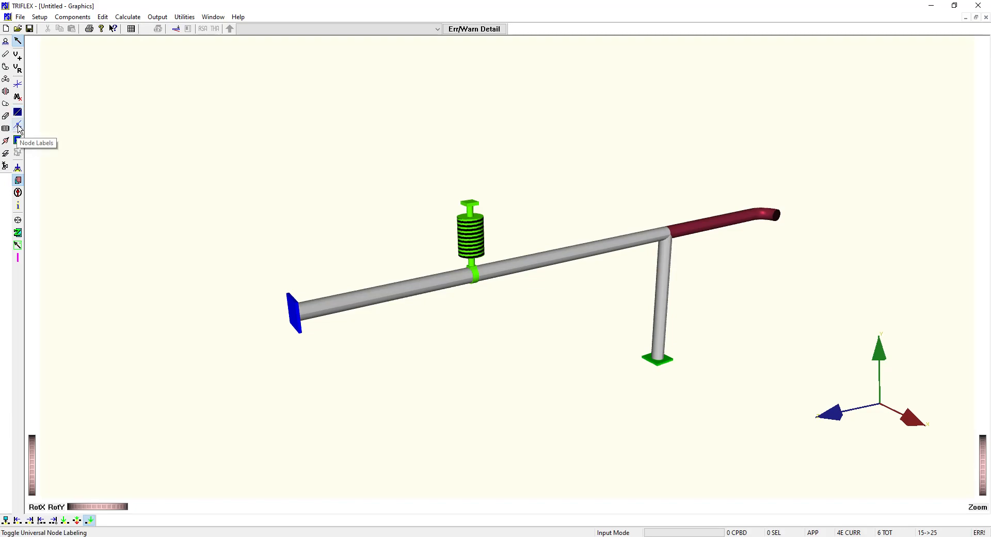
Turn on the node labels for the model and view the available graphic preferences
click(18, 126)
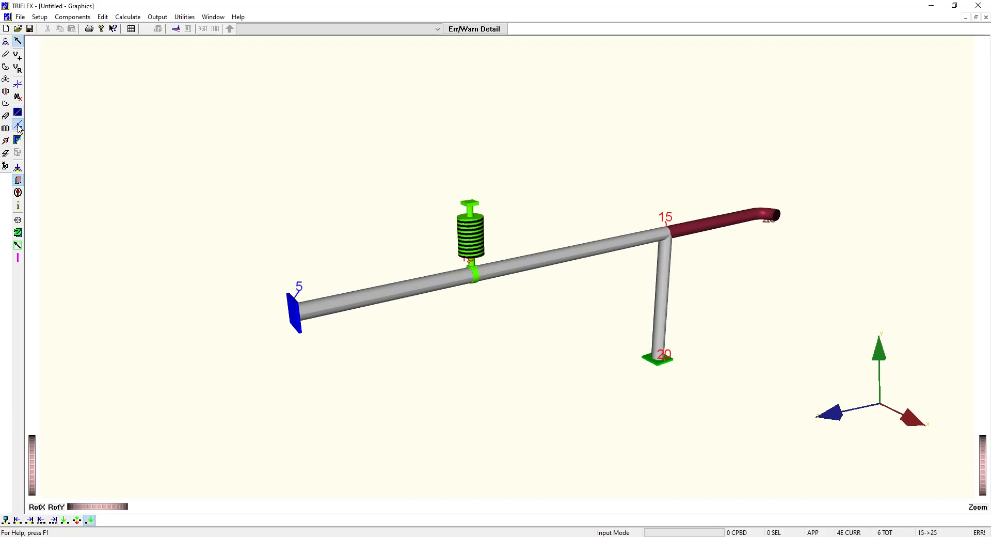
click(40, 17)
mouse_move(105, 244)
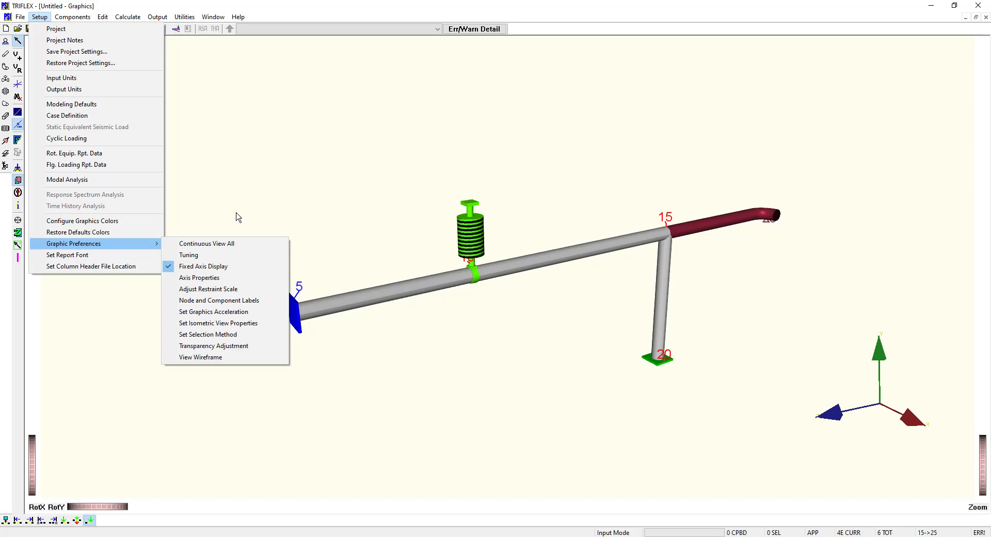
click(330, 158)
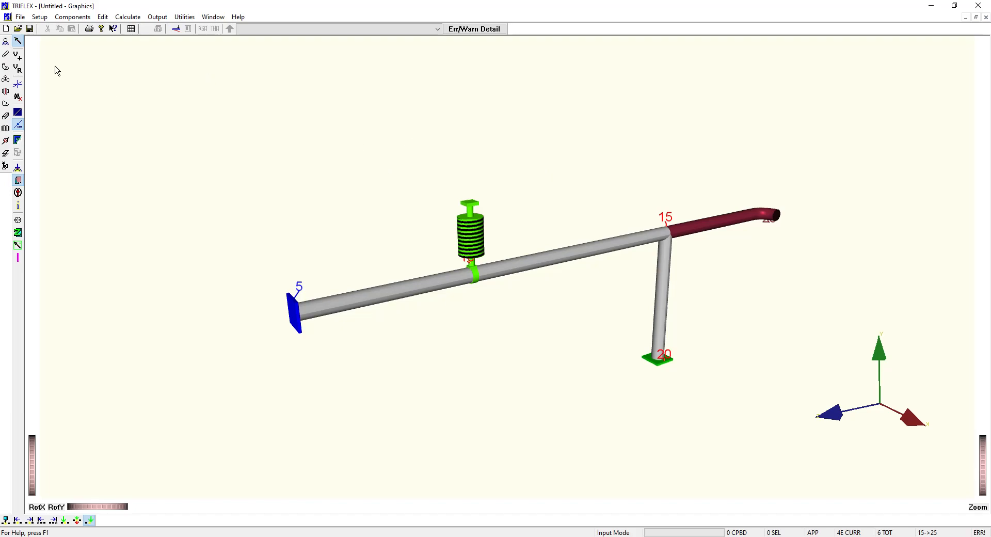
Add a pipe from node 25 to node 30 with an absolute length of 4 ft
click(6, 55)
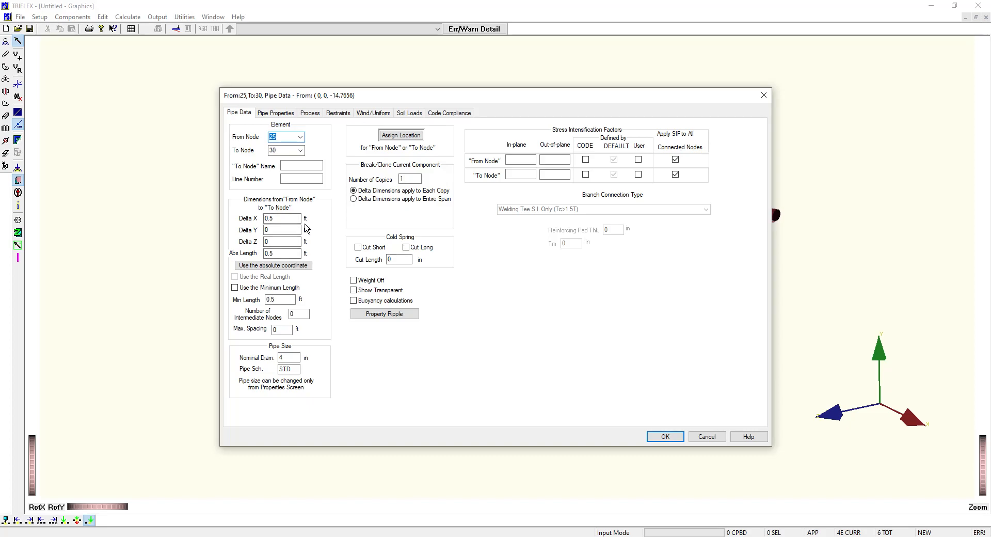
double_click(286, 253)
text(4)
click(670, 439)
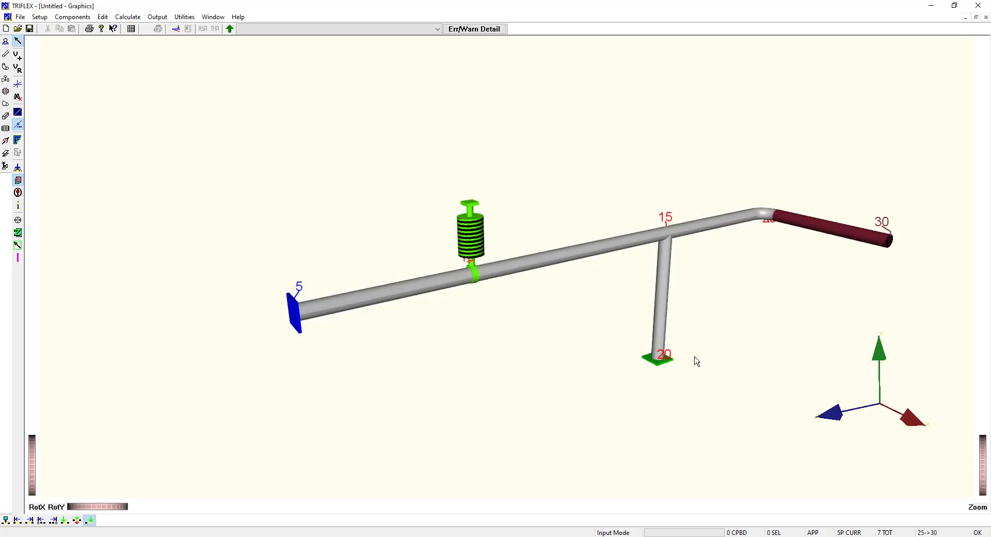
Add a + type Y-axis translational restraint to the pipe ending at node 30, and accept the change
alt+drag(734, 351, 720, 310)
alt+middle_drag(704, 309, 468, 347)
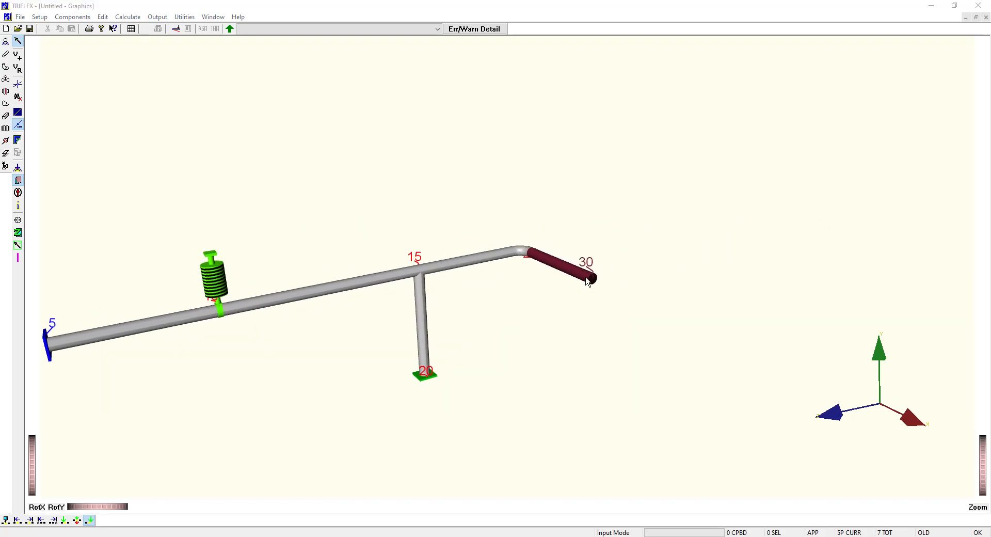
double_click(587, 280)
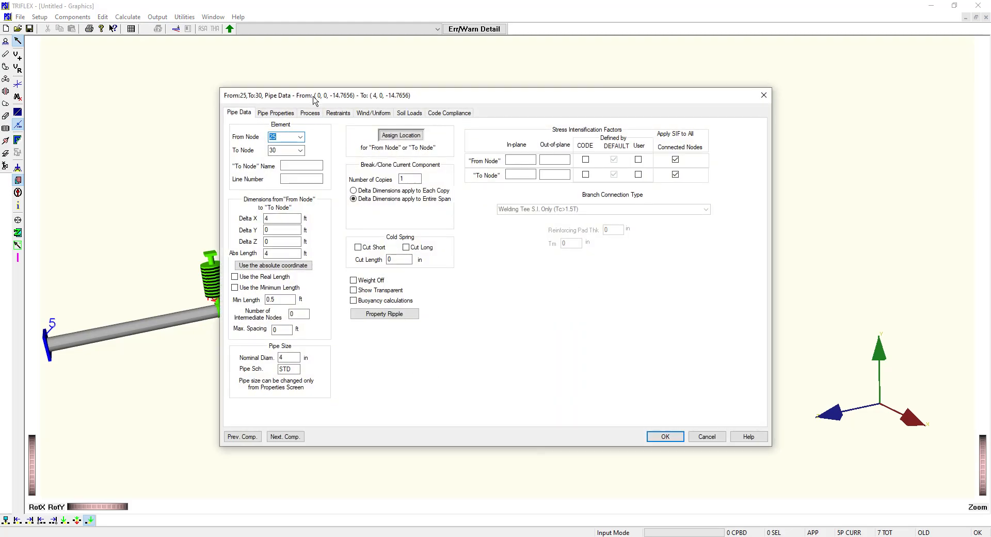
click(336, 114)
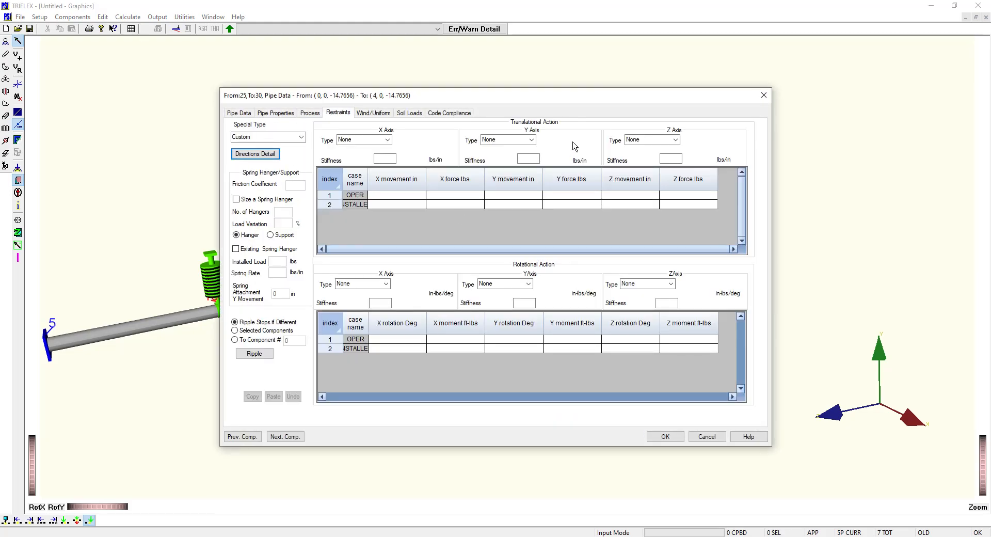
click(532, 140)
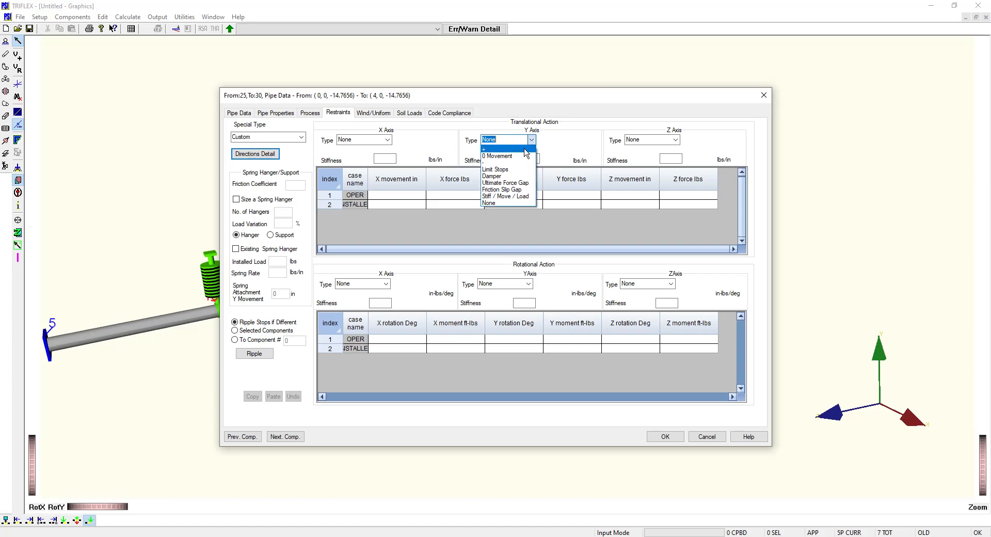
click(495, 149)
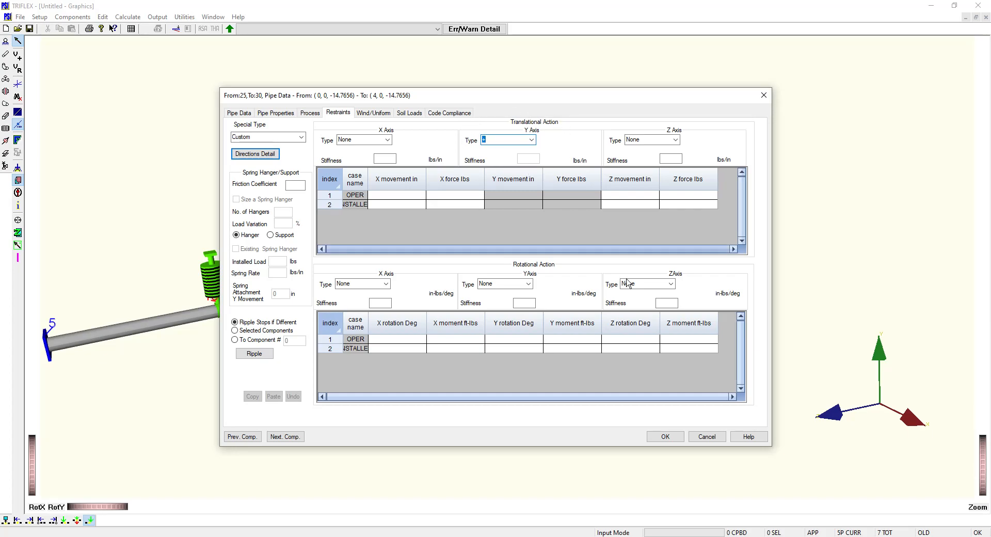
click(665, 437)
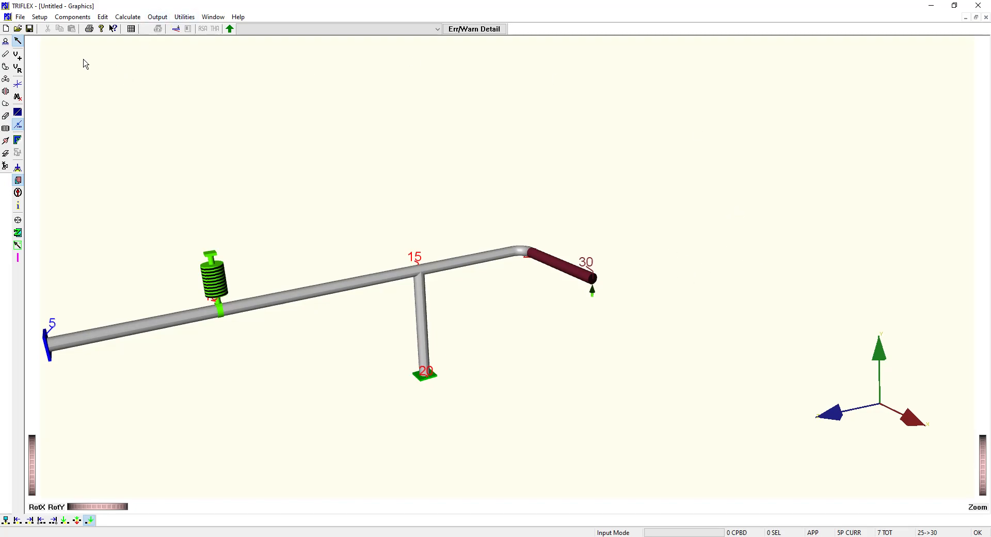
Add a pipe from node 30 to node 35 with Delta X 0 and Delta Z -5 ft 2 1/8 in, ending in a totally rigid anchor
click(5, 53)
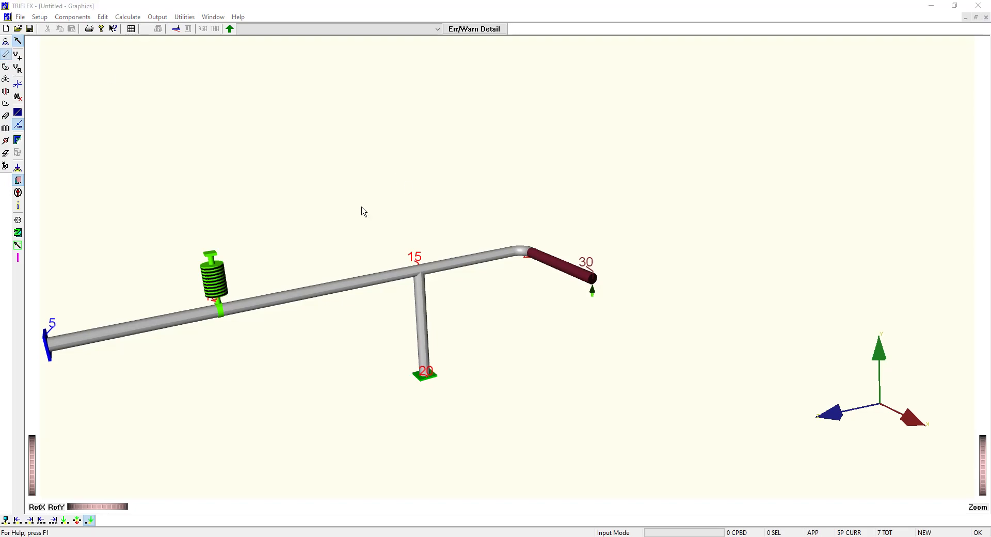
click(286, 241)
text(-5 2 1/8)
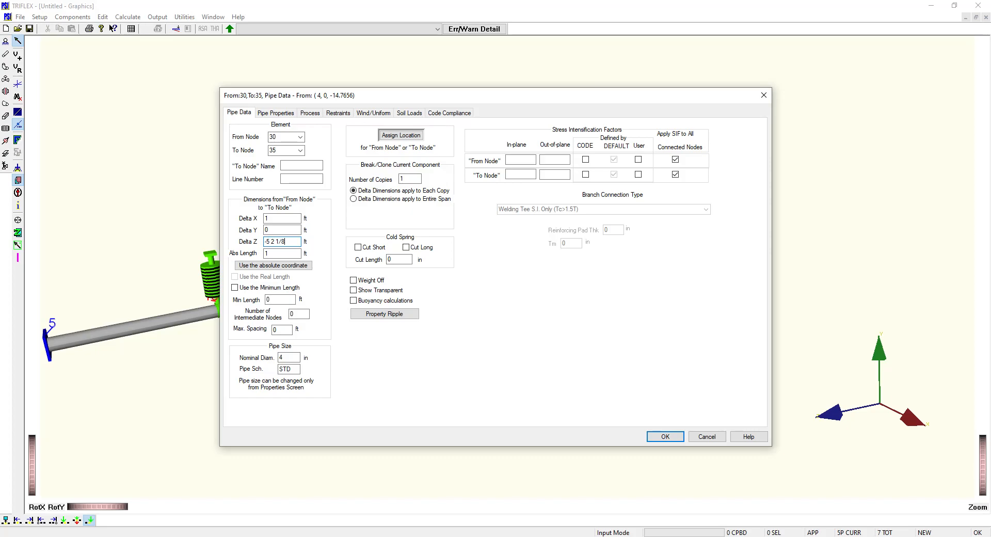
key(Tab)
double_click(268, 219)
text(0)
key(Tab)
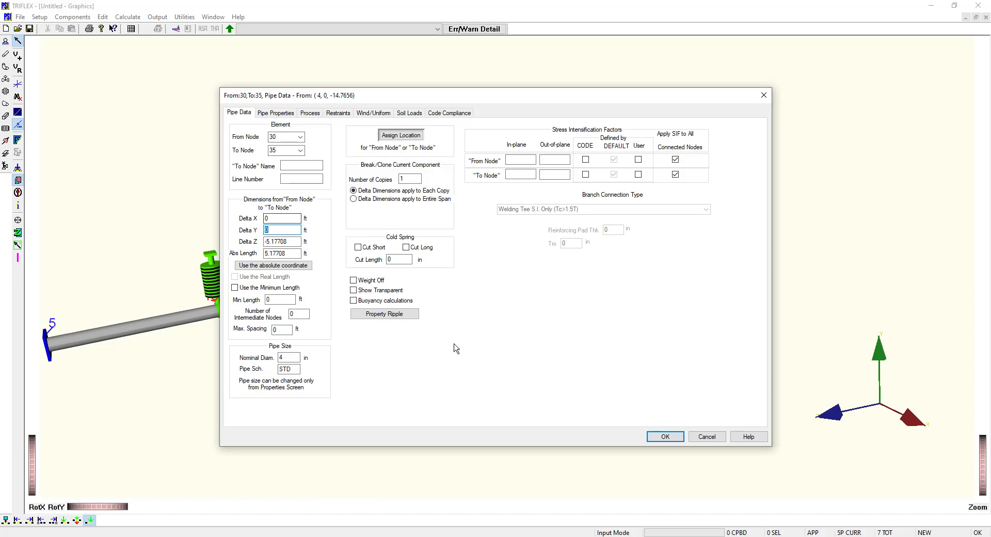
click(657, 438)
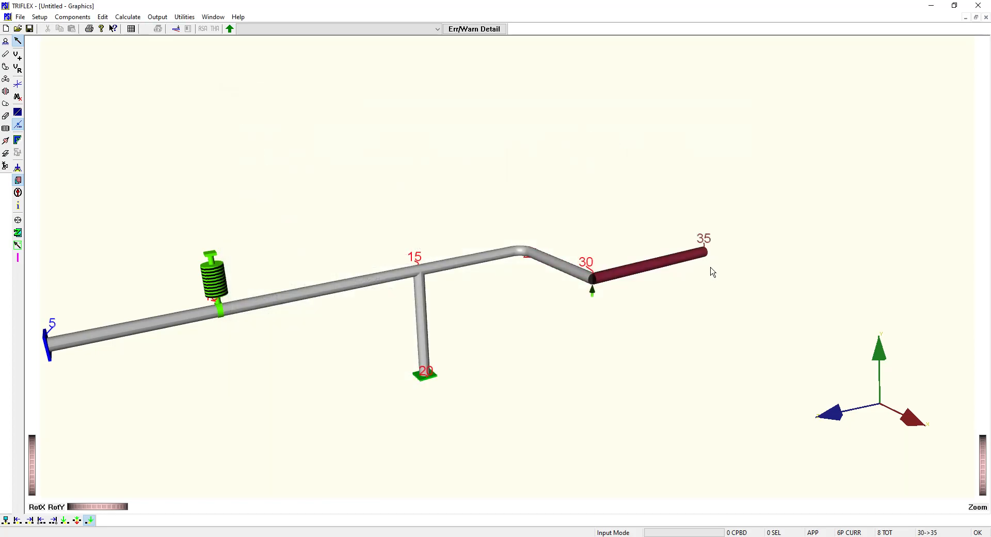
click(6, 44)
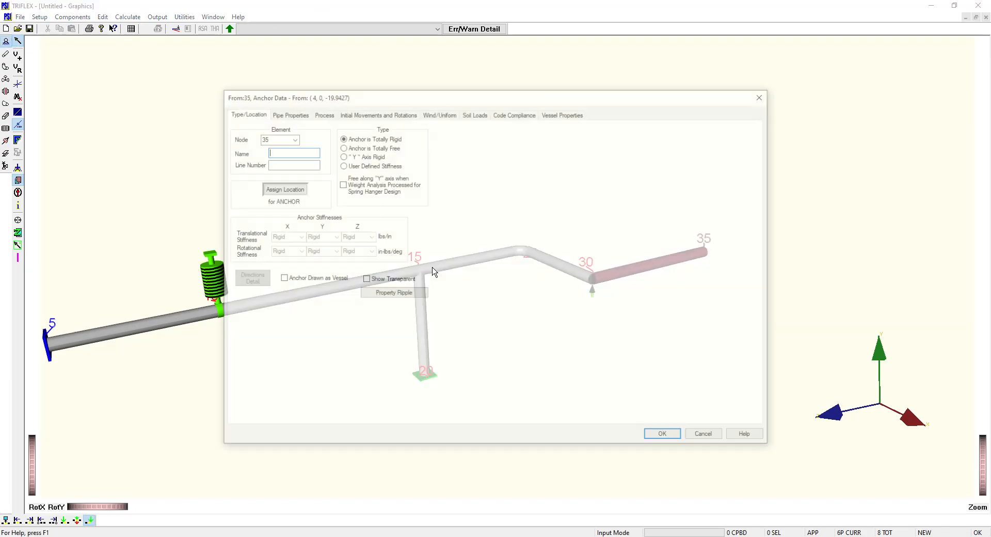
click(665, 436)
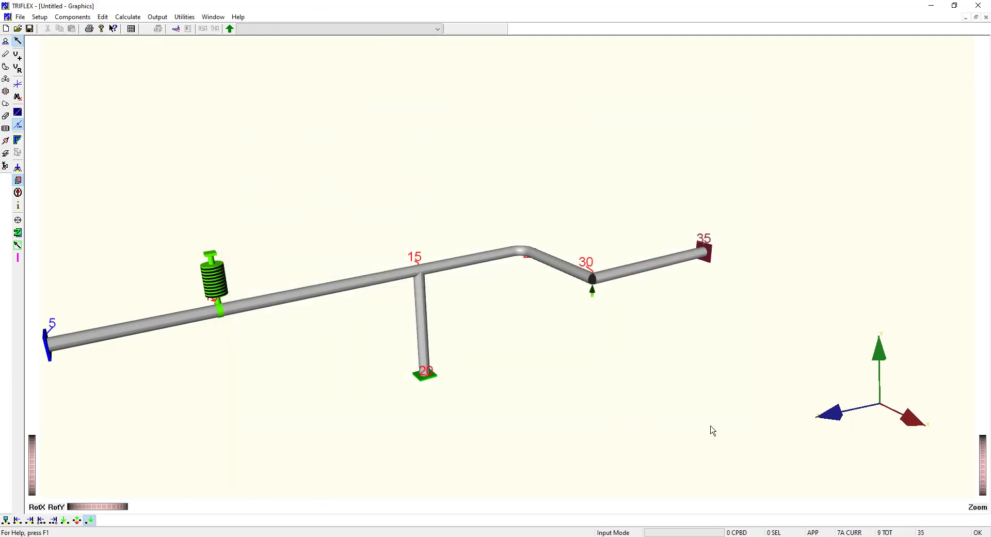
Begin a valve component from node 30 to node 40, choosing the Flanged Gate Valve type and Weld Neck Flange
click(571, 273)
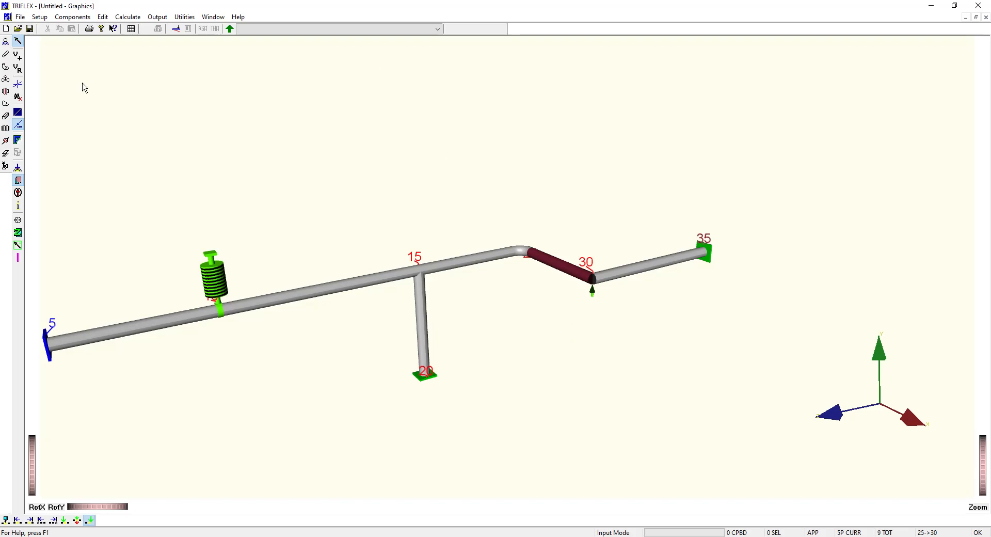
click(6, 82)
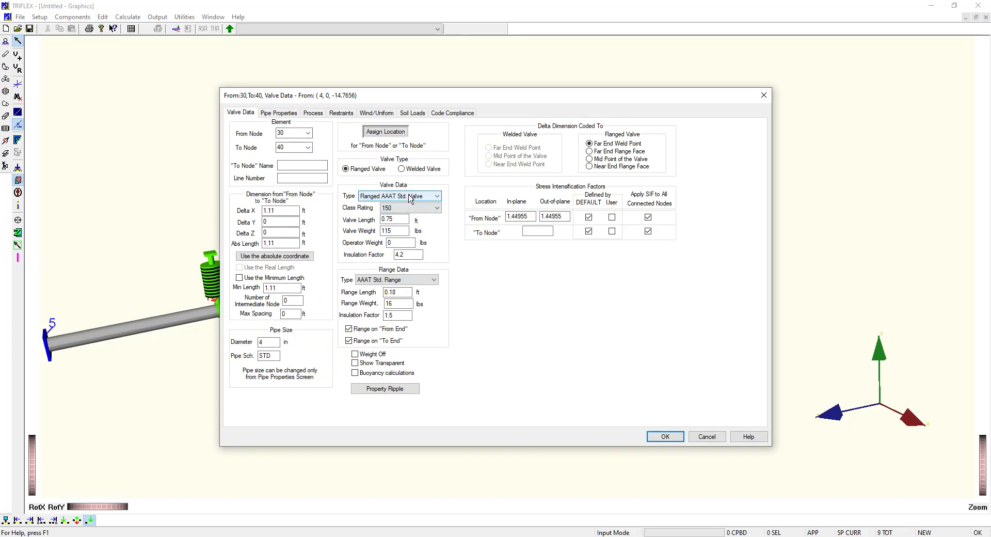
click(411, 198)
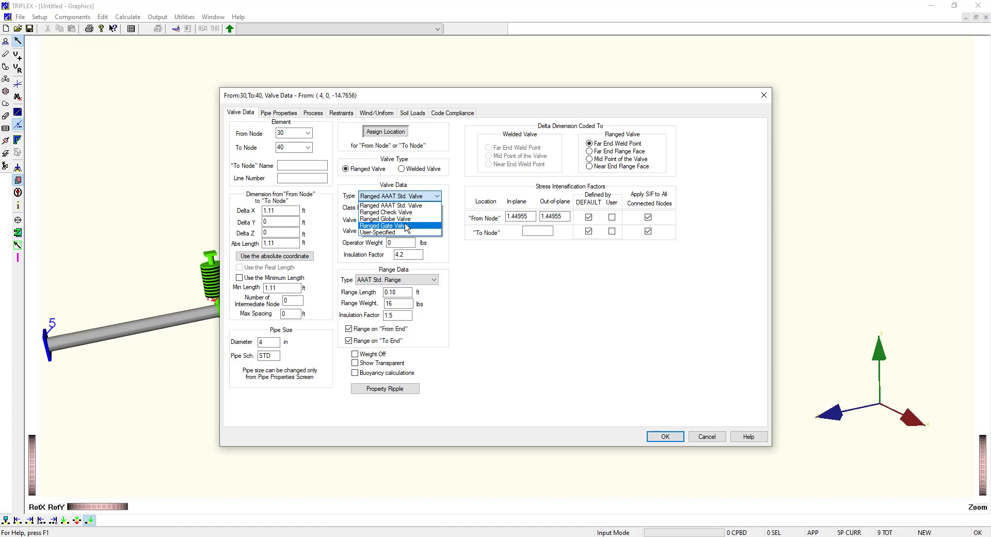
click(406, 226)
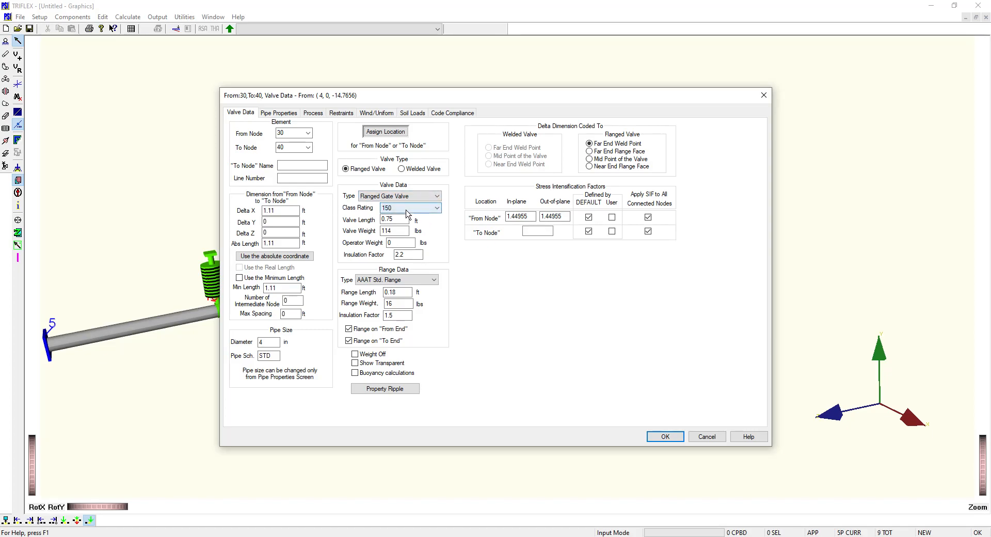
click(410, 279)
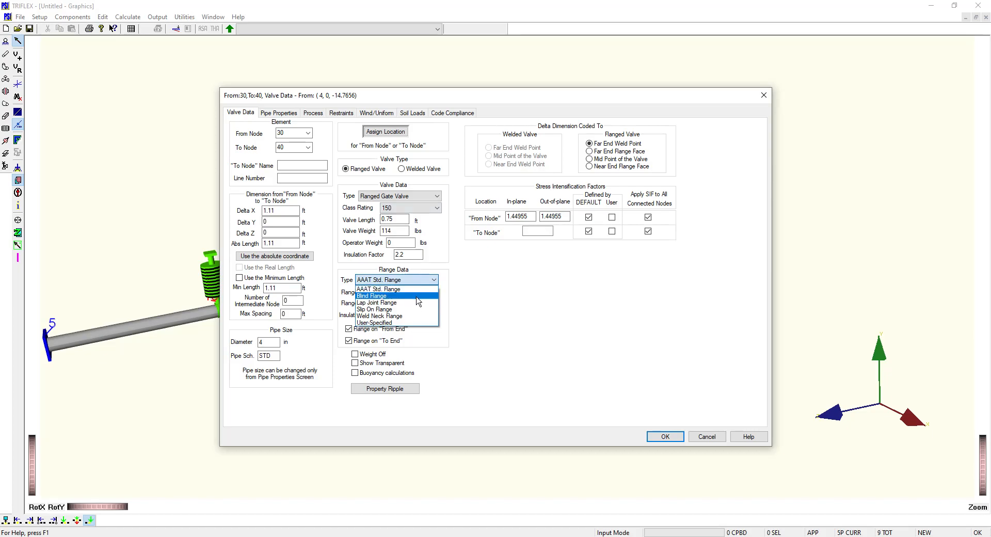
click(413, 317)
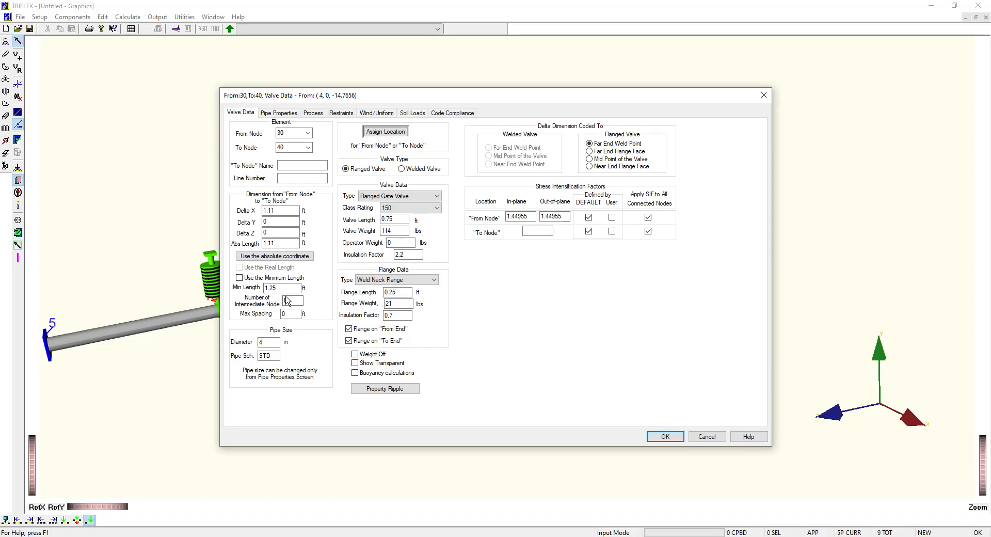
Set the valve's absolute length to 5 ft 10 1/8 in and accept the component
click(240, 278)
double_click(290, 244)
text(5 10 1/8)
key(Tab)
click(665, 437)
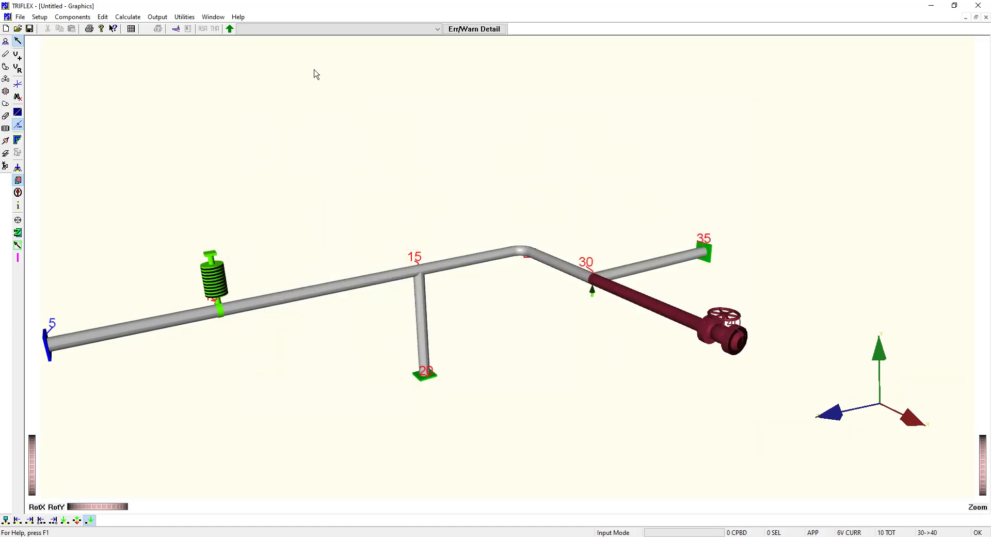
Add a pipe from node 40 to node 45 with an absolute length of 3 ft 3 3/8 in, and place a totally rigid anchor at node 45
click(6, 54)
click(244, 149)
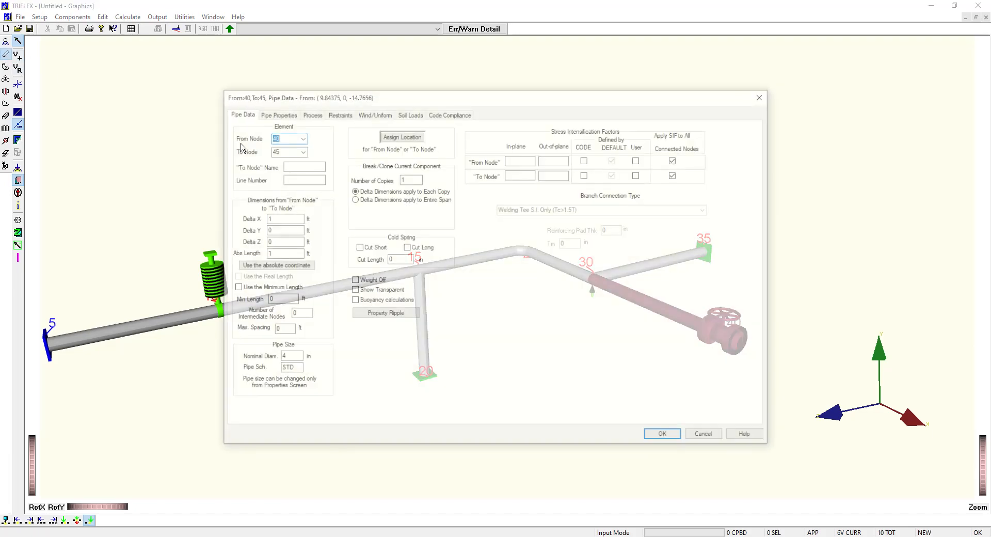
key(Tab)
key(Tab)
key(Tab)
key(Tab)
key(Tab)
key(Tab)
key(Tab)
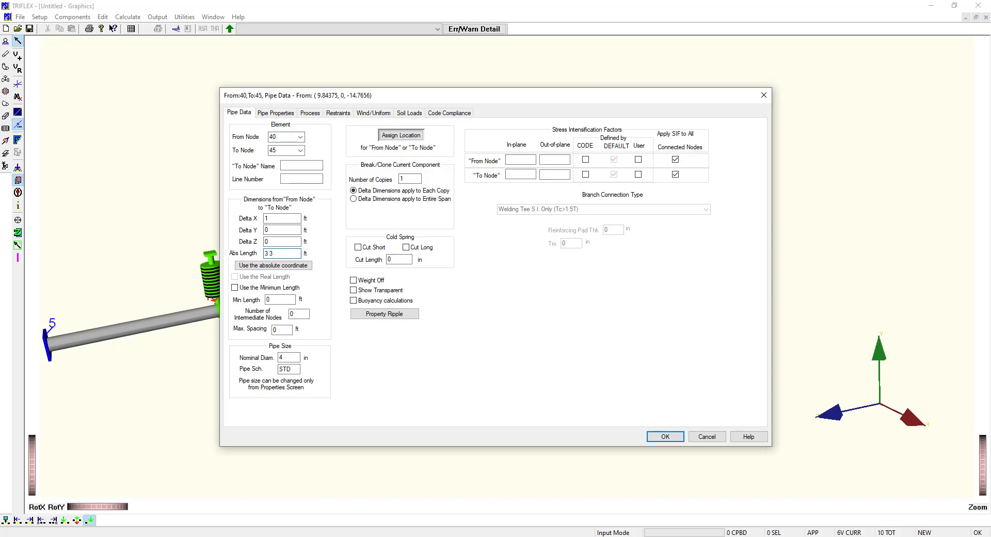
text(3 3 3/8)
key(Tab)
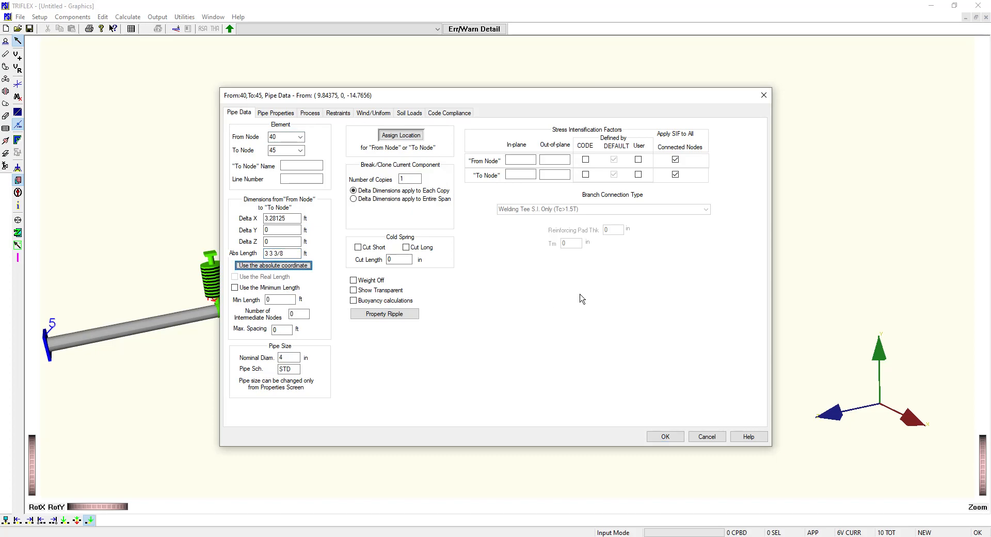
click(665, 437)
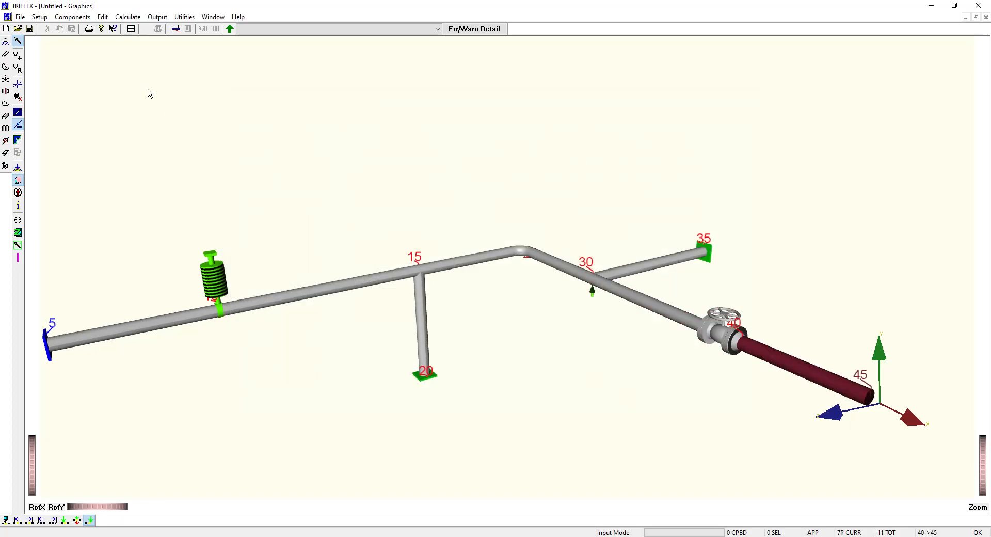
click(6, 53)
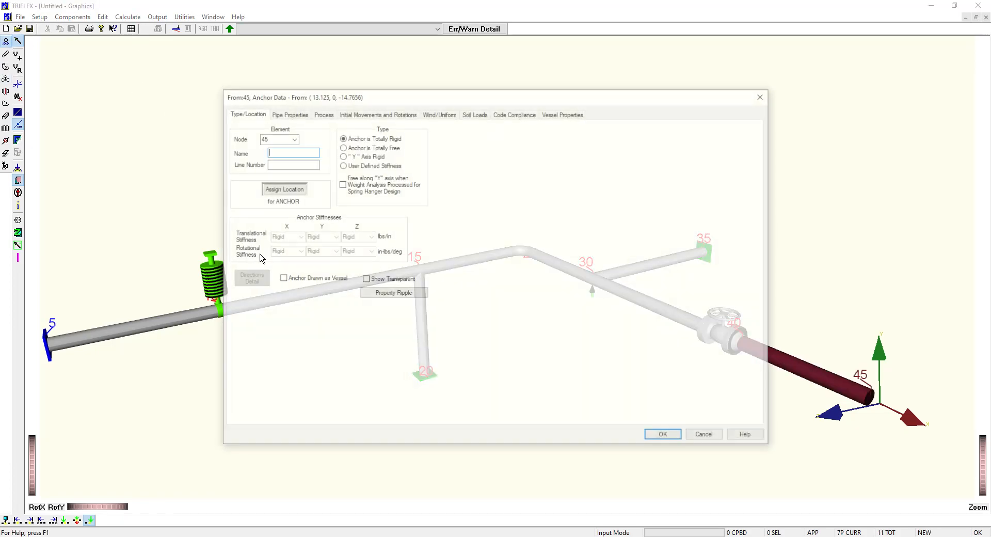
click(665, 436)
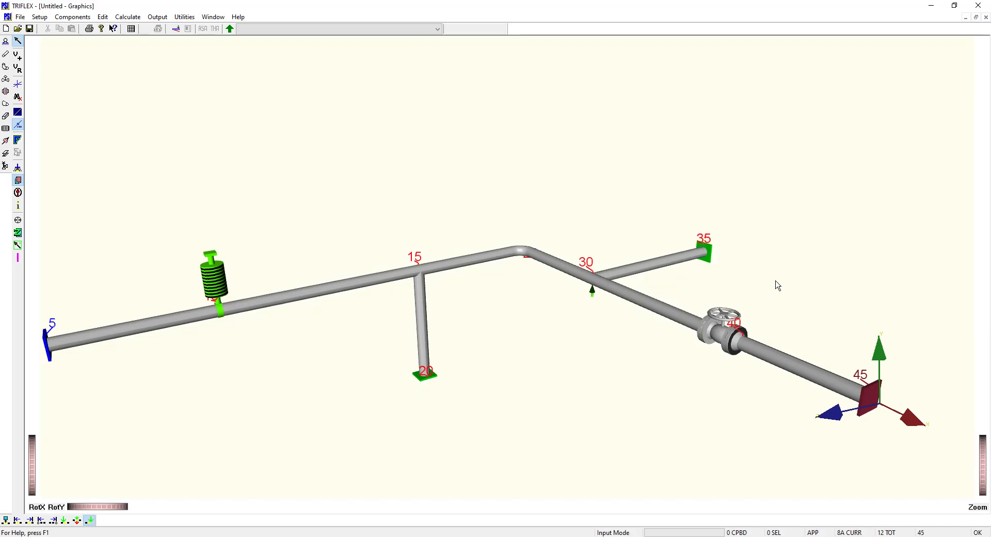
Select the pipe from node 30 to node 35 with its anchor, show only those components, and restore the full model display
drag(737, 292, 712, 286)
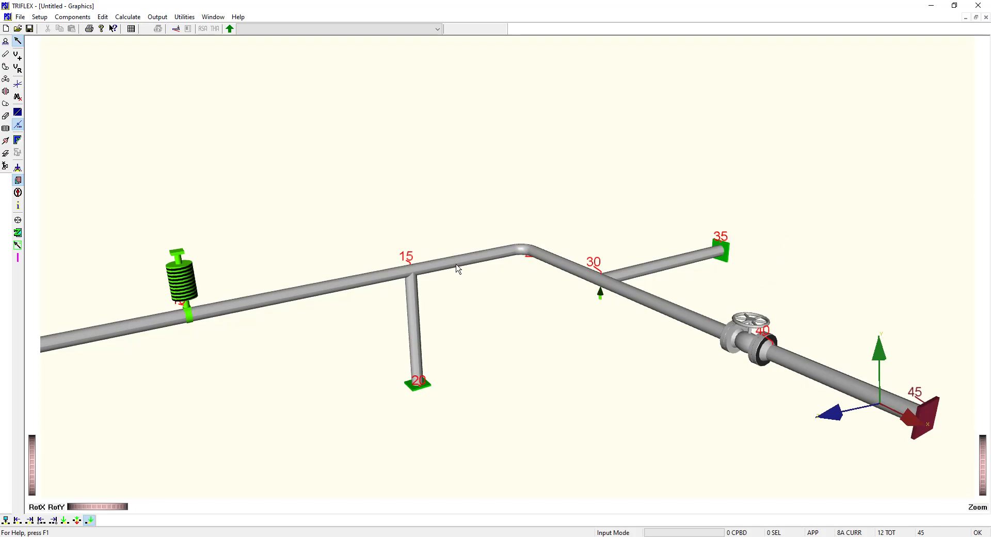
click(415, 312)
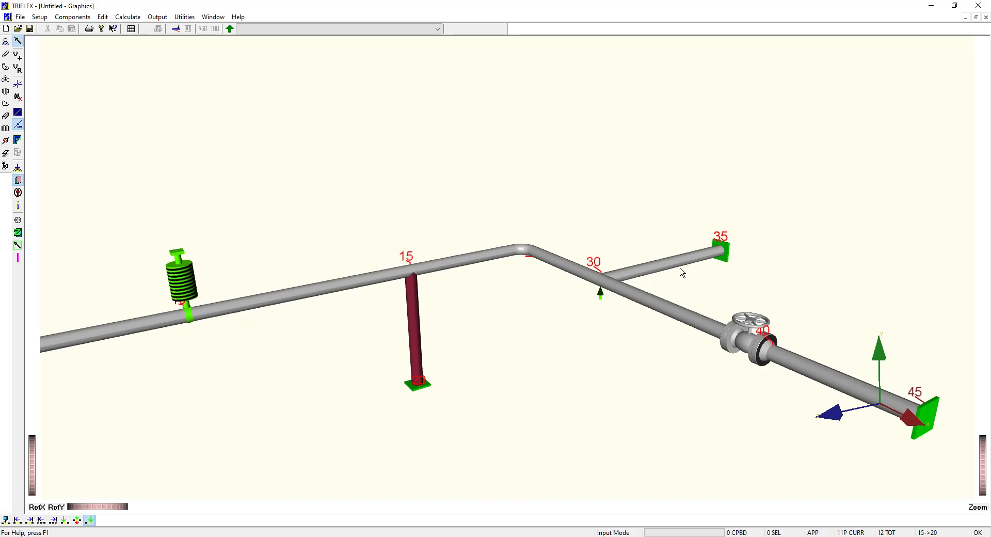
click(695, 258)
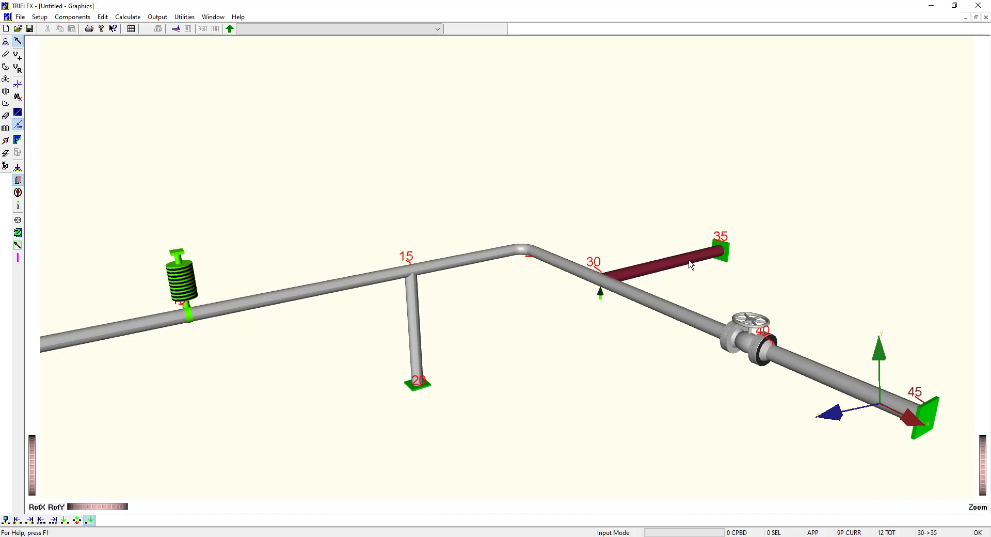
click(692, 262)
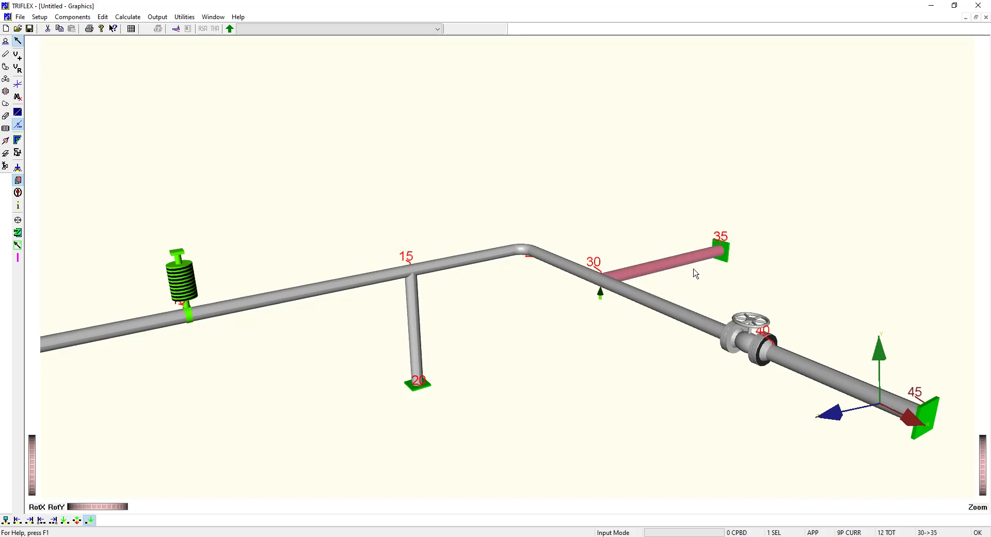
click(719, 284)
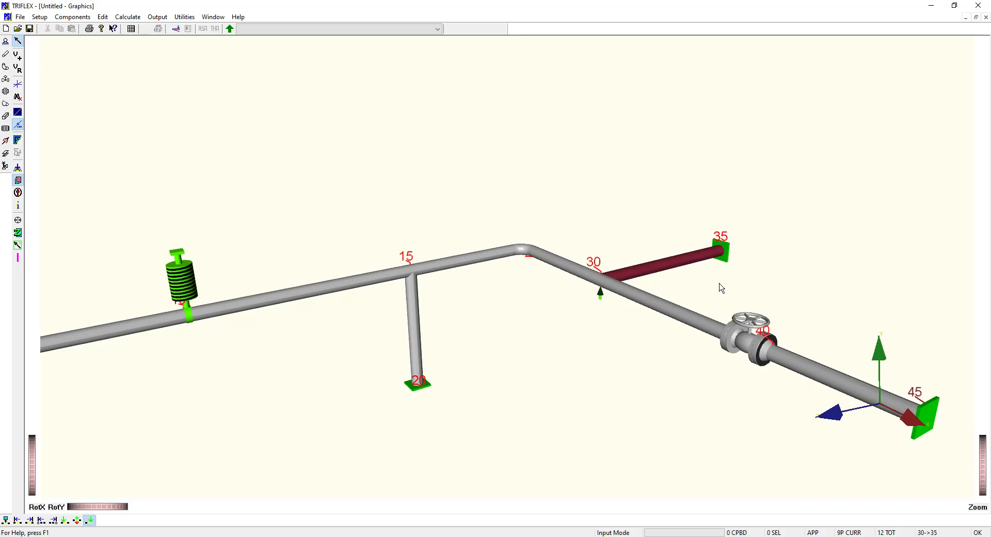
click(690, 262)
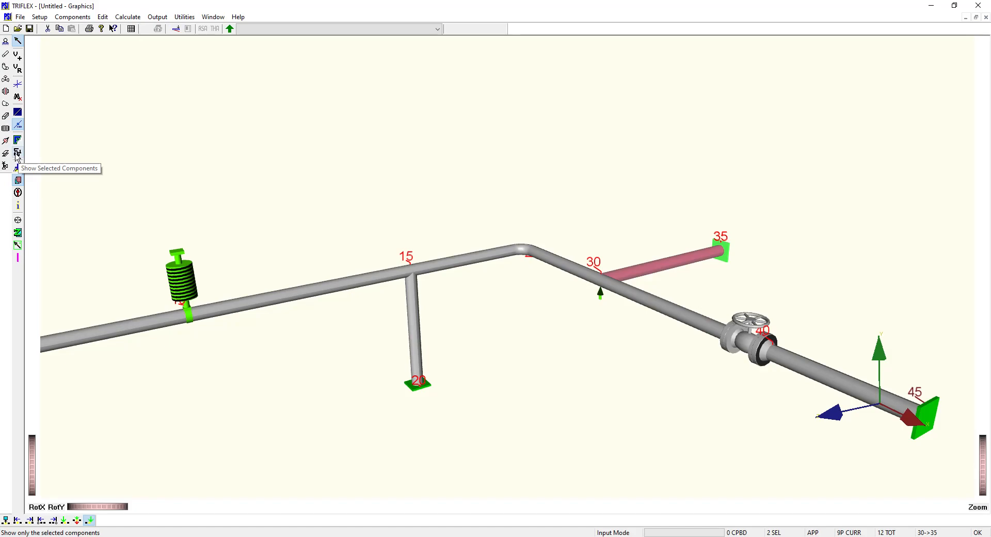
click(17, 154)
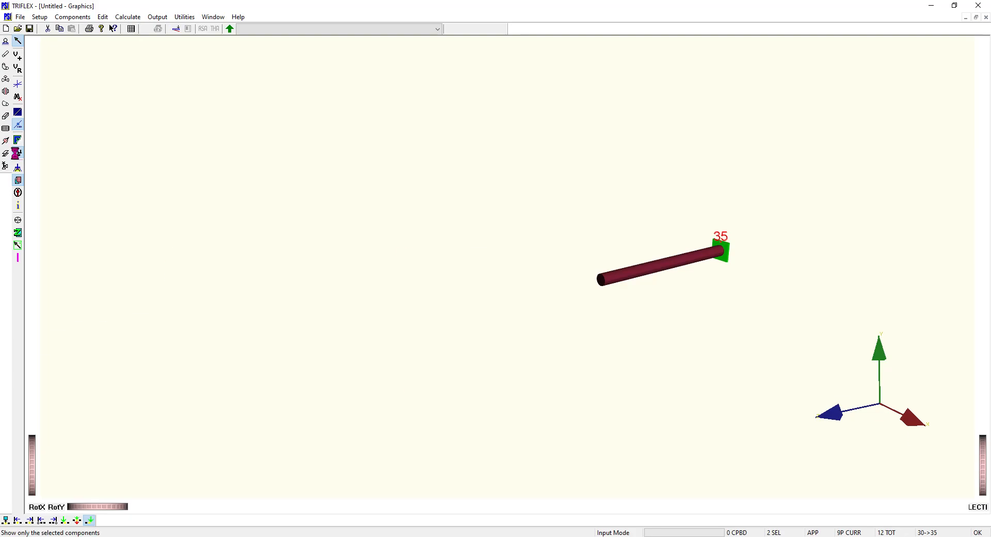
click(17, 153)
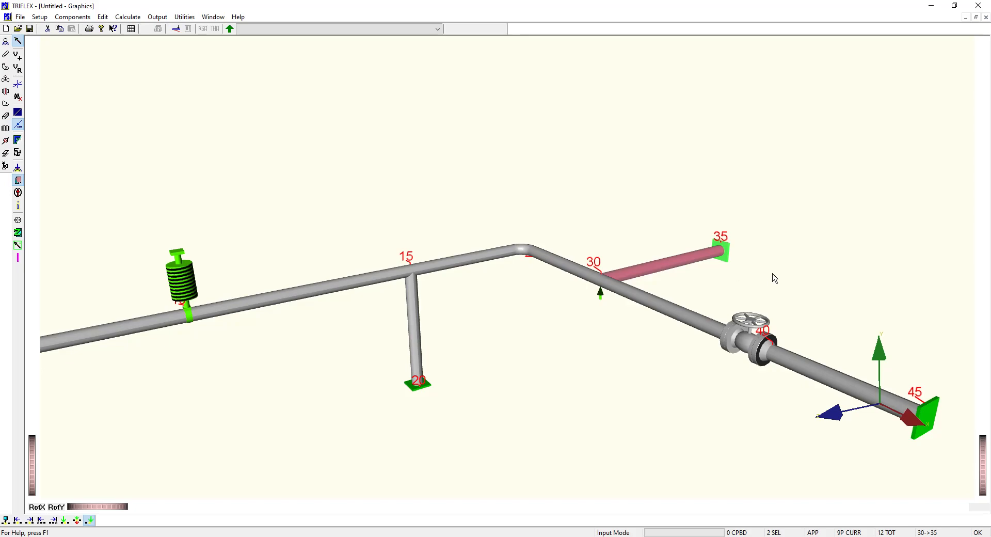
Delete the selected pipe and anchor between nodes 30 and 35, and undo the deletion
key(Delete)
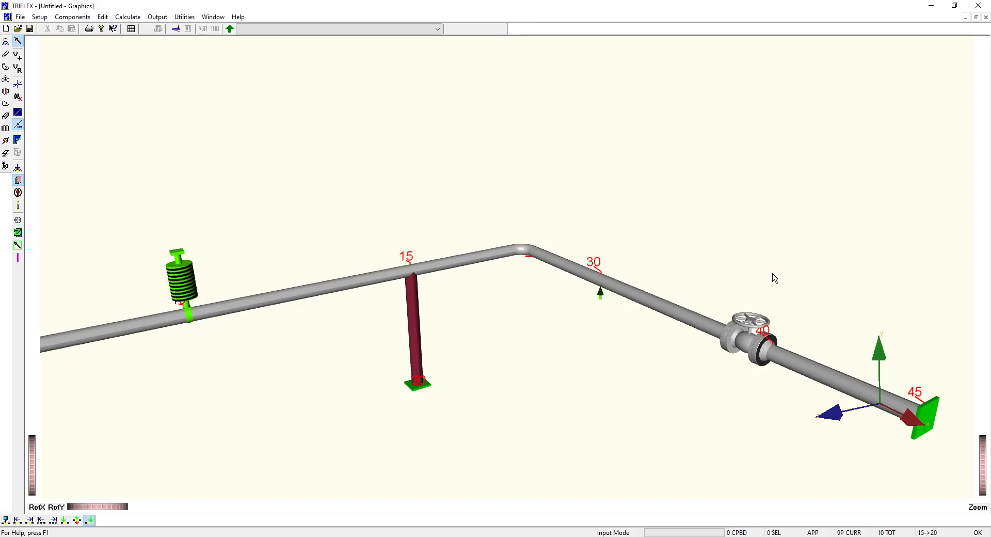
click(103, 17)
click(114, 26)
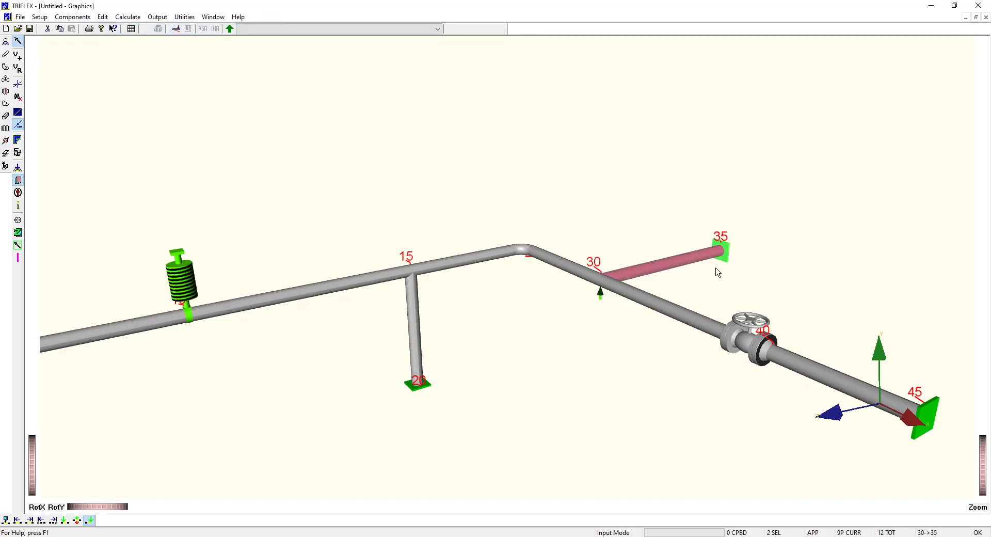
Deselect all components in the model
click(103, 17)
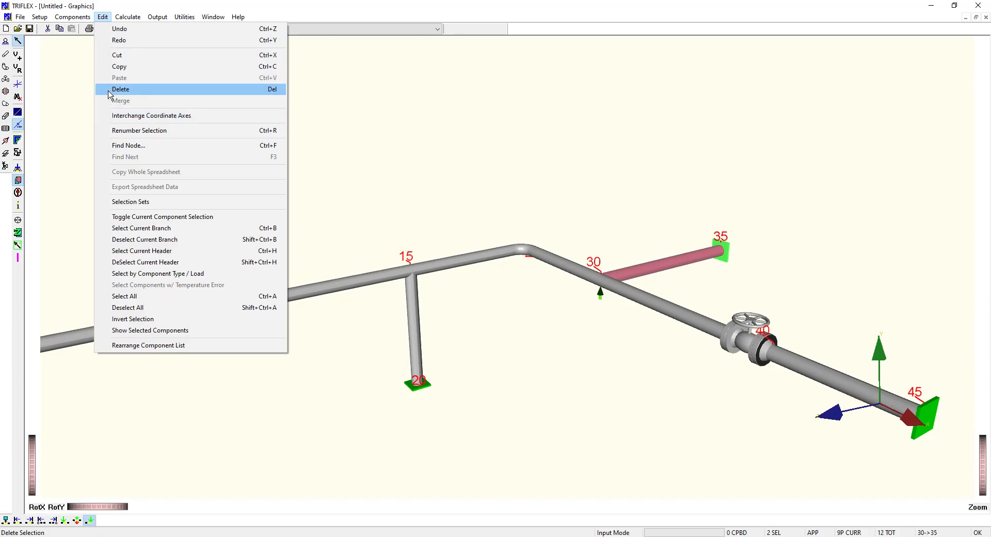
click(205, 309)
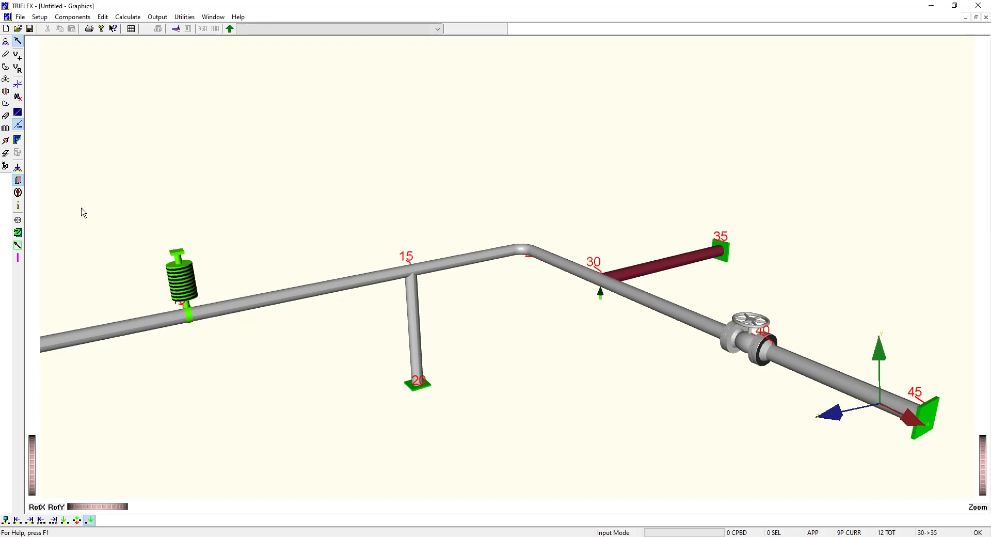
click(18, 245)
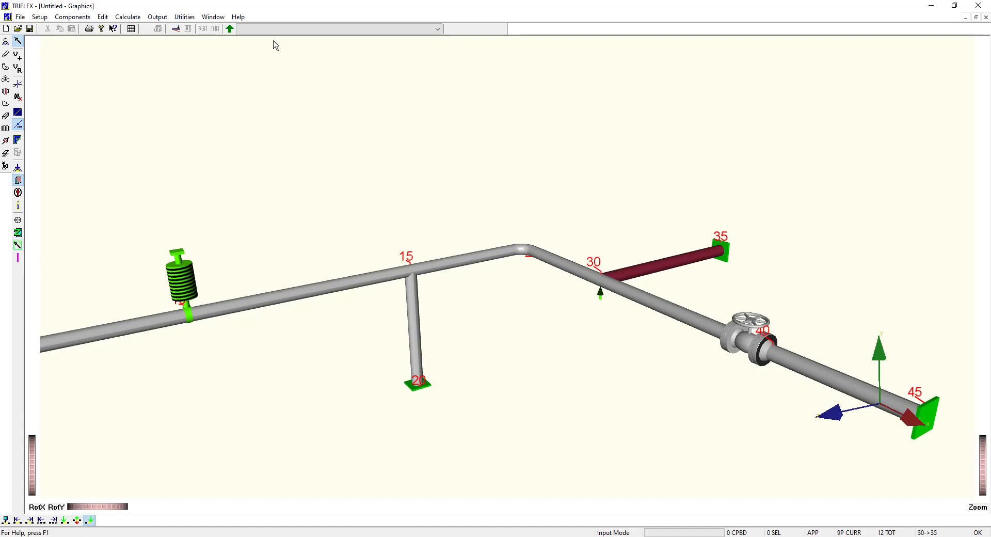
Color the model by nominal diameter, after reviewing the Process Data and Pipe Properties items available for graphic display
click(176, 31)
drag(453, 187, 478, 60)
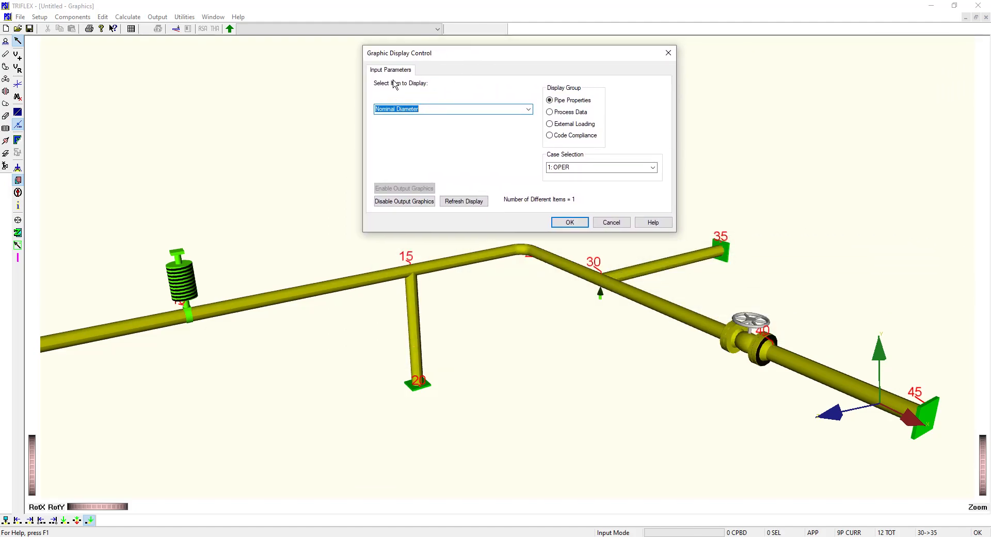
click(550, 112)
click(528, 109)
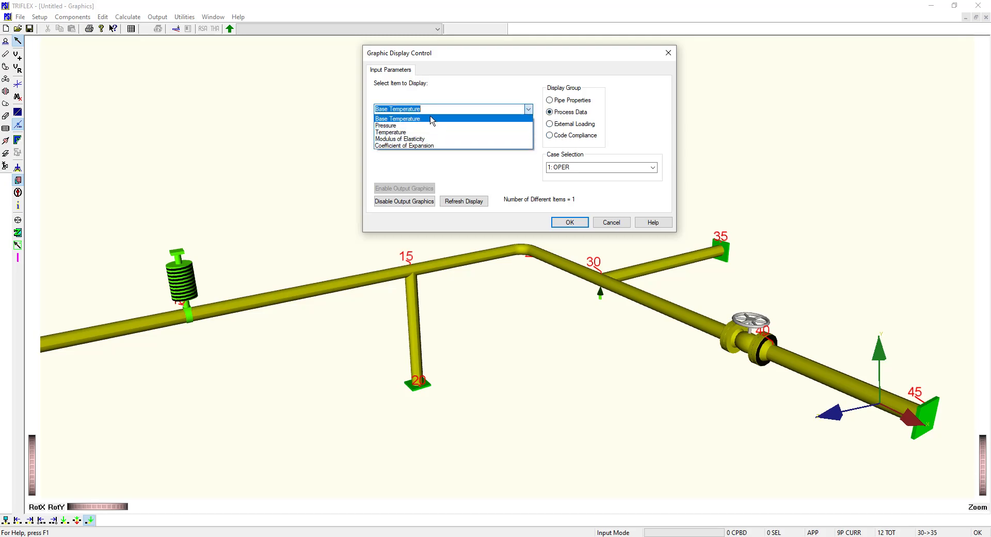
click(478, 88)
click(550, 100)
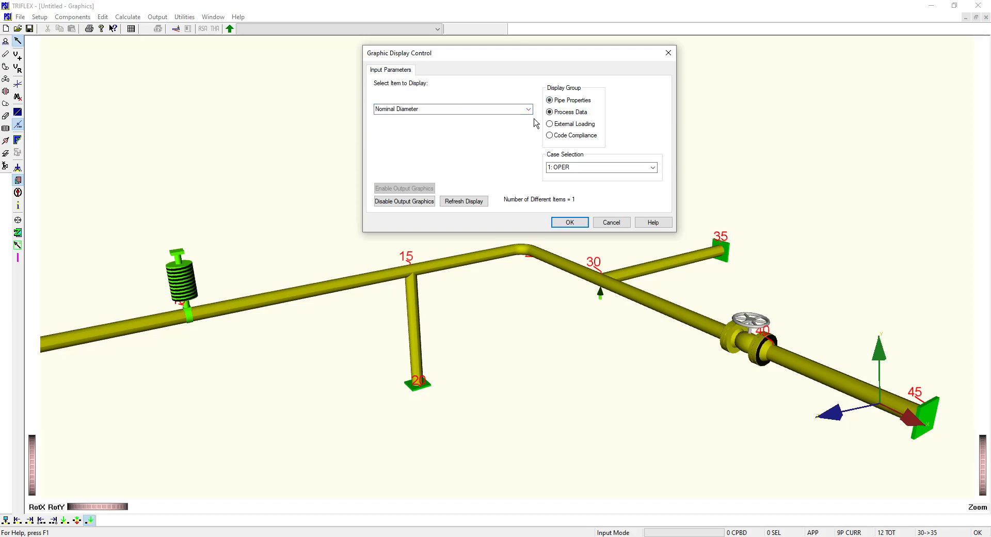
click(528, 112)
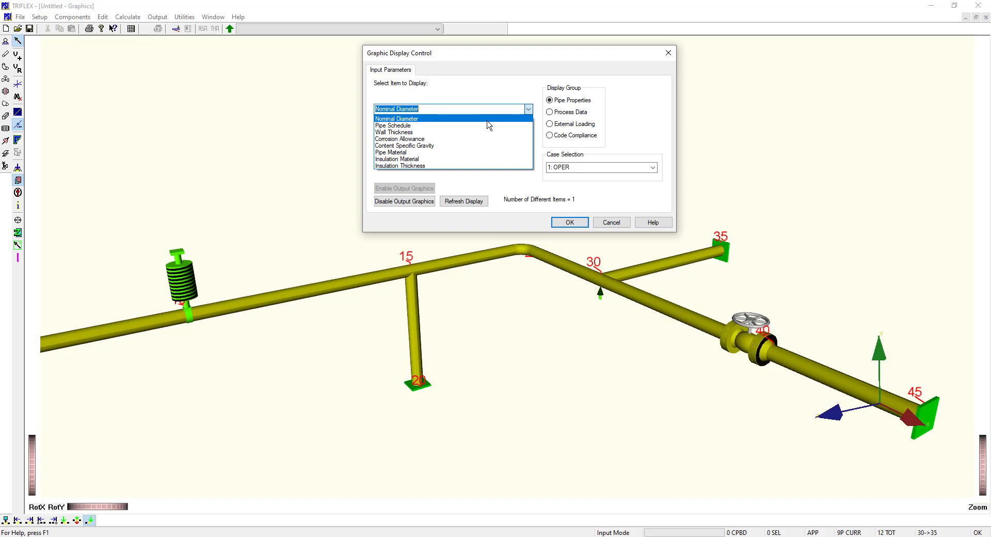
click(497, 55)
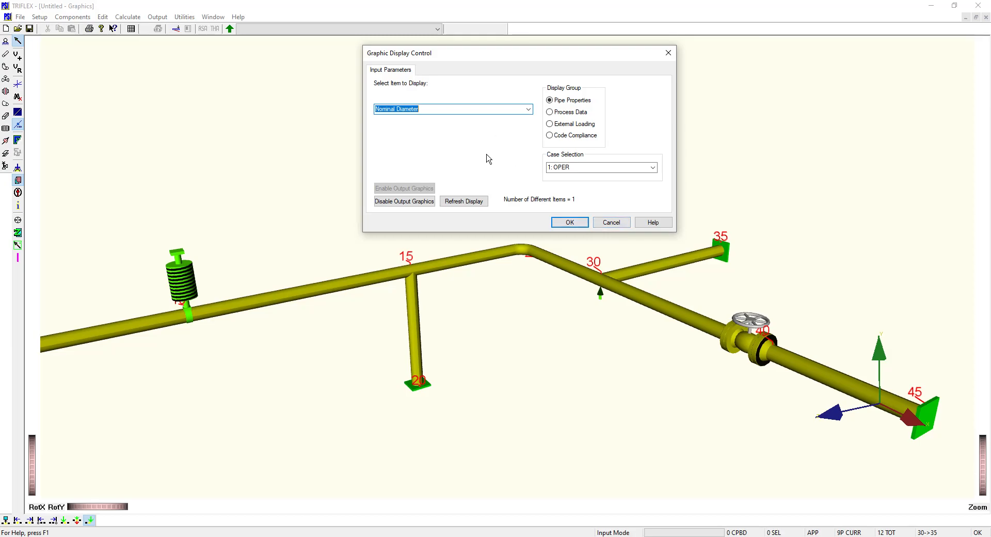
click(529, 109)
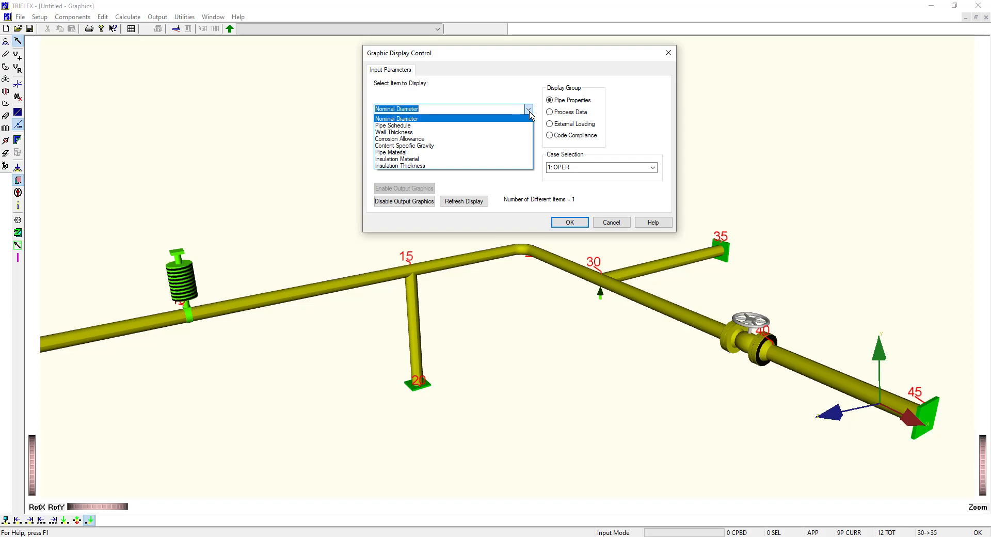
click(531, 88)
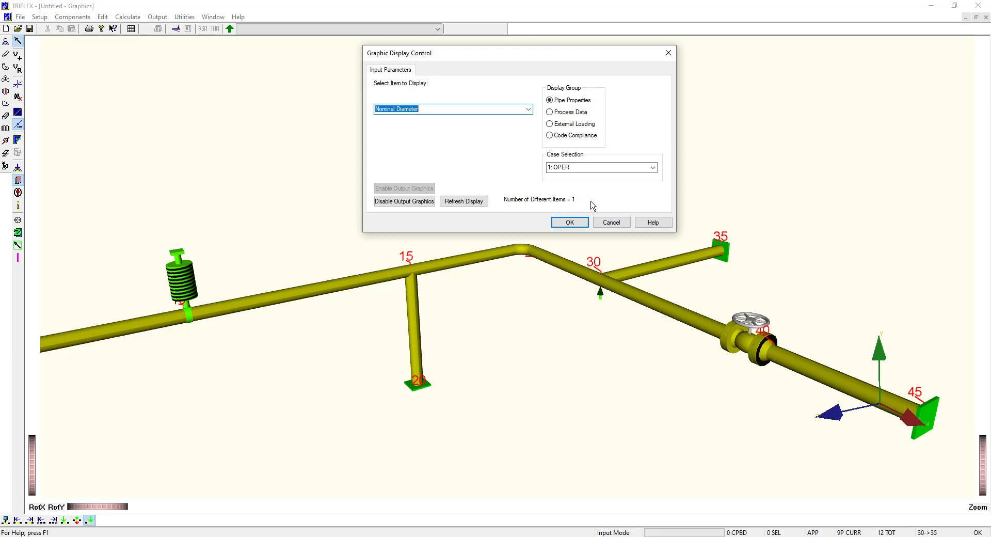
click(570, 222)
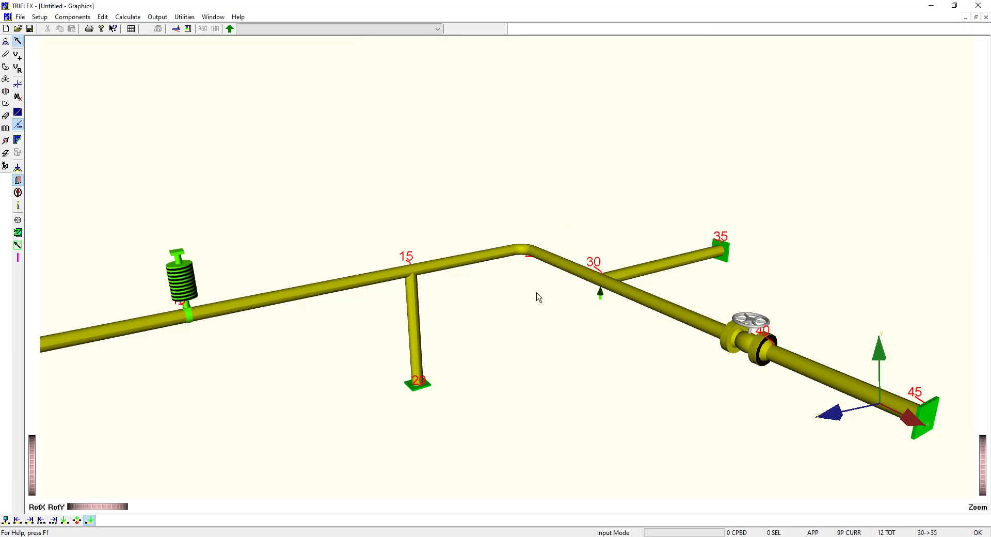
Show the nominal diameter color scale, highlight all components with the 4 in diameter, and close the scale
click(189, 28)
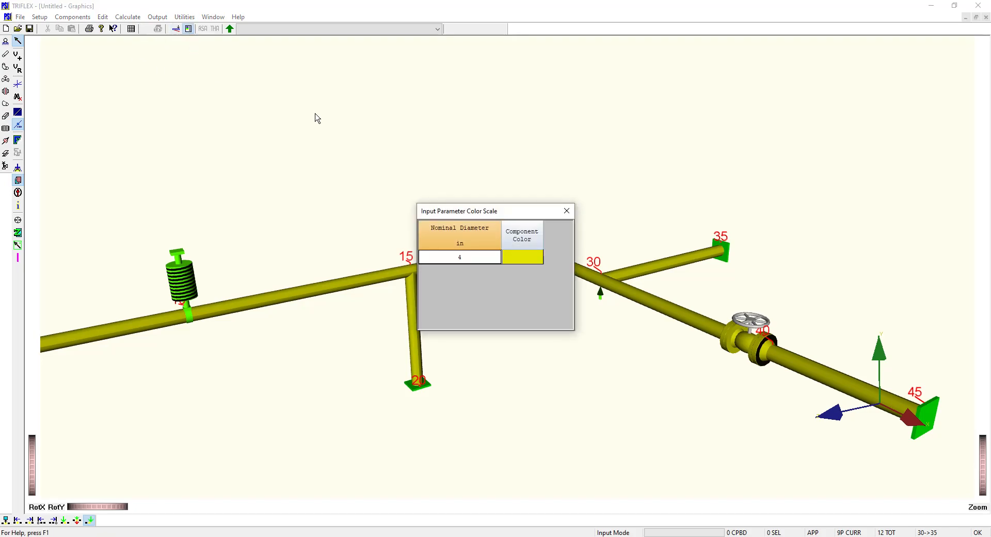
drag(540, 211, 778, 78)
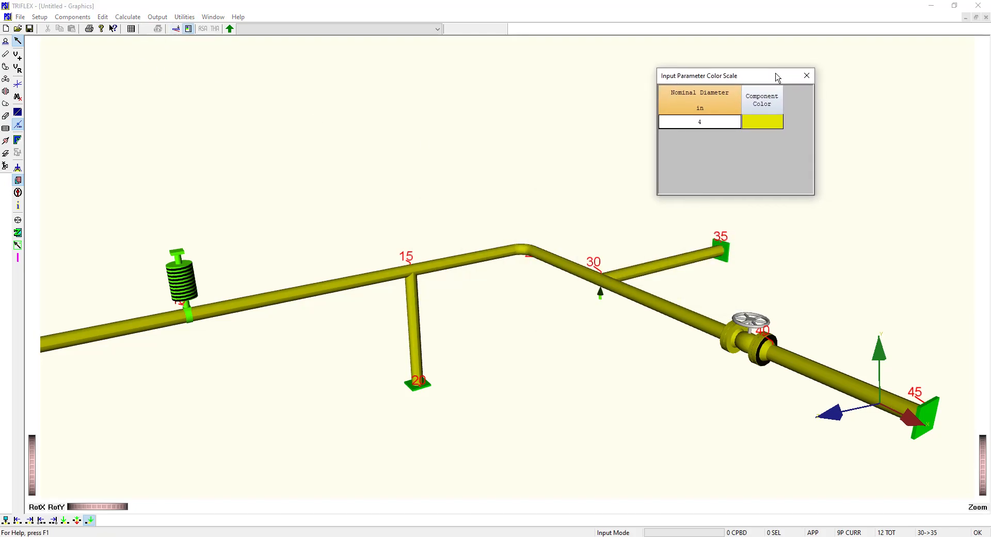
click(716, 121)
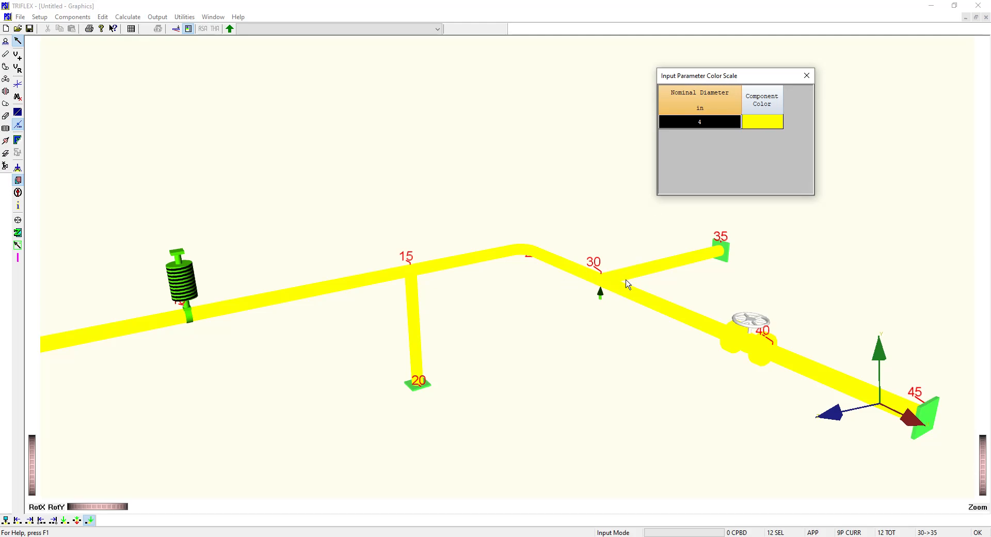
click(807, 76)
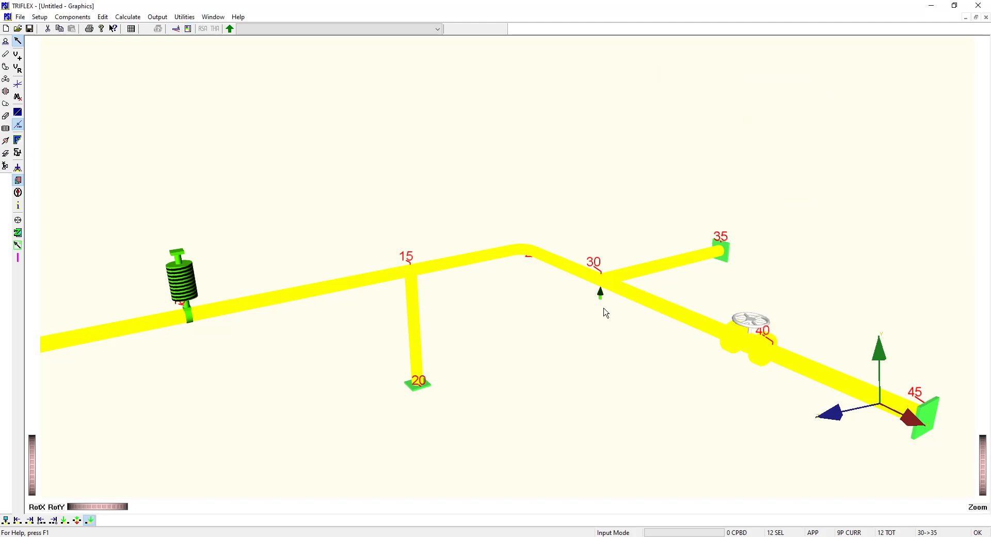
Open the elbow from node 15 to node 25, review its process data, and close it without changes
double_click(464, 267)
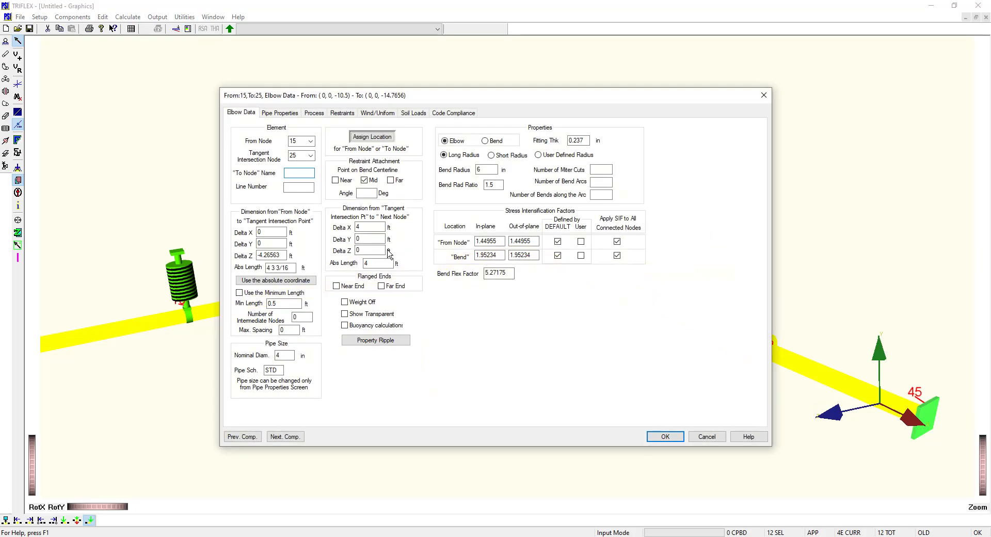
click(314, 113)
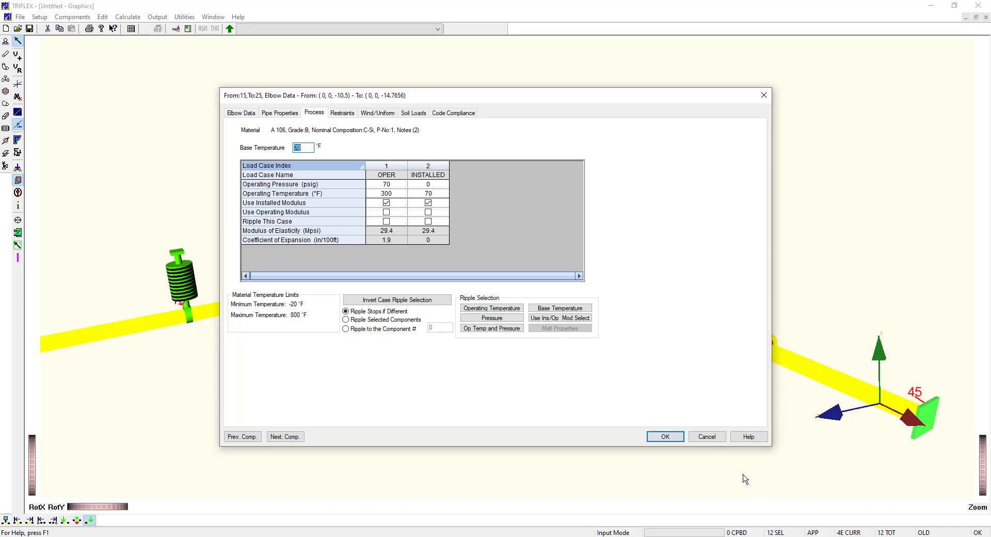
click(718, 438)
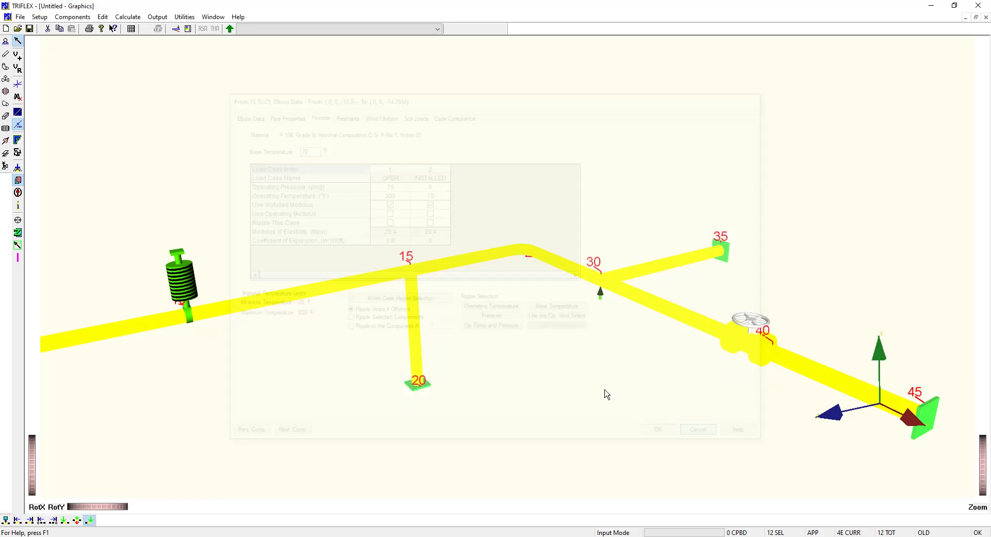
Deselect all the highlighted 4 in components and look over the available component selection options
click(103, 17)
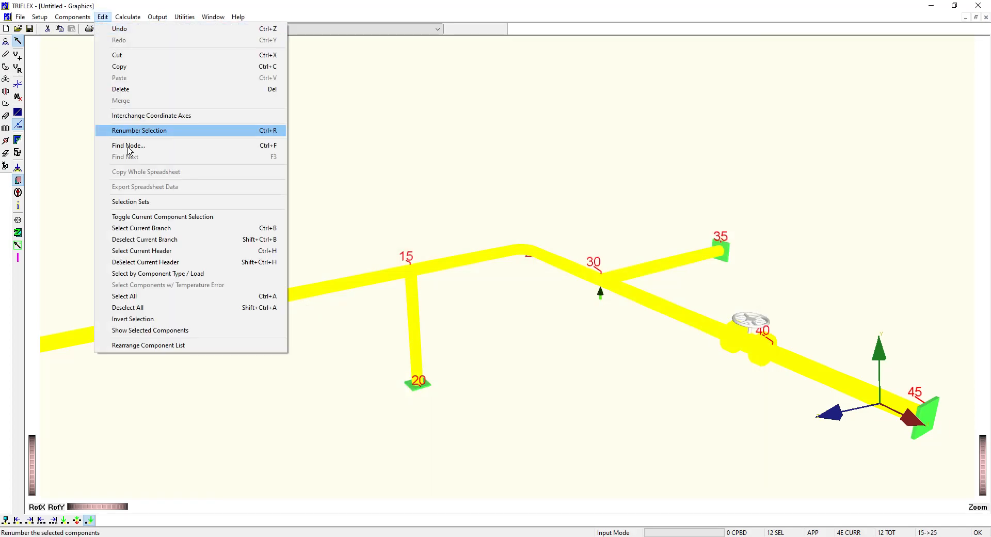
click(166, 312)
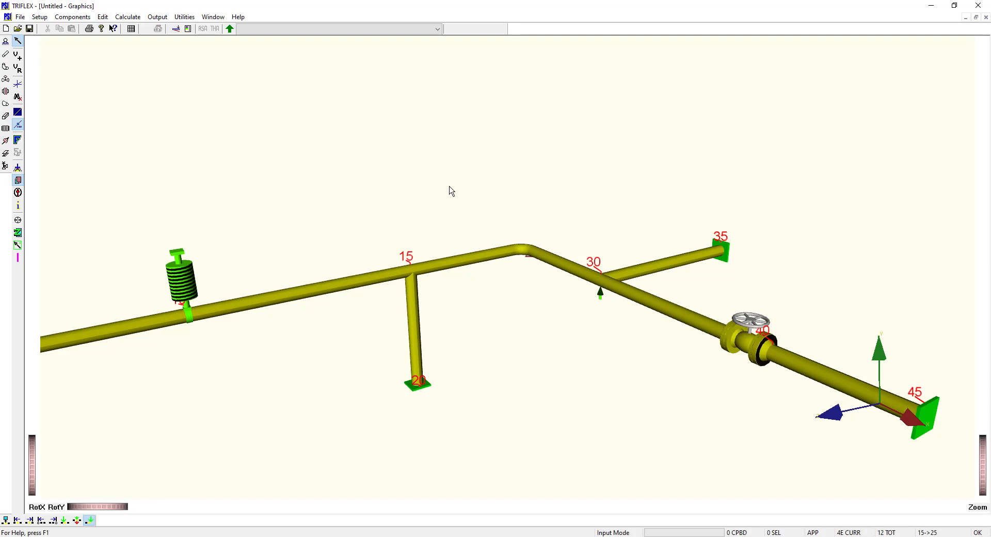
click(102, 17)
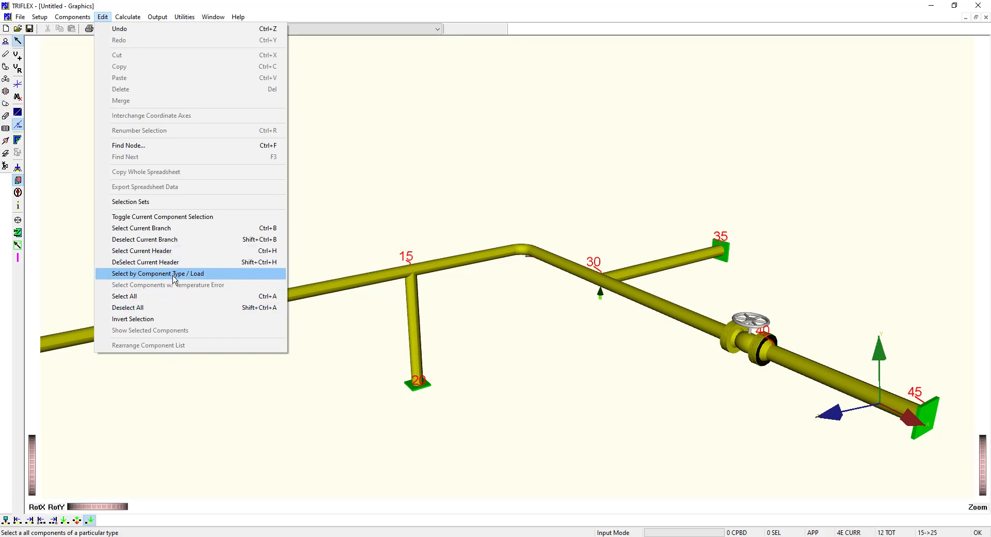
click(408, 190)
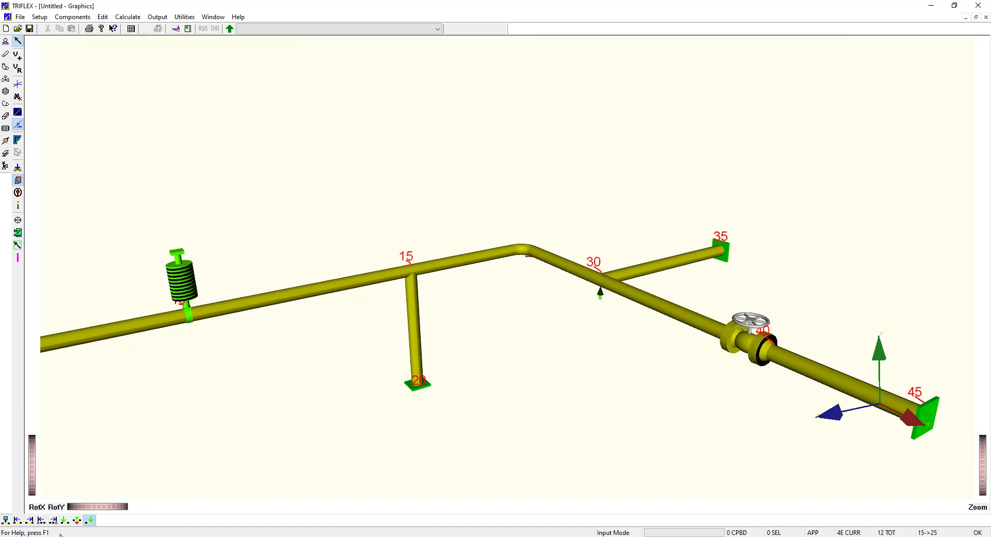
Save the model as "tutorial Aug 26" in the SupportIssues folder
click(89, 521)
click(29, 29)
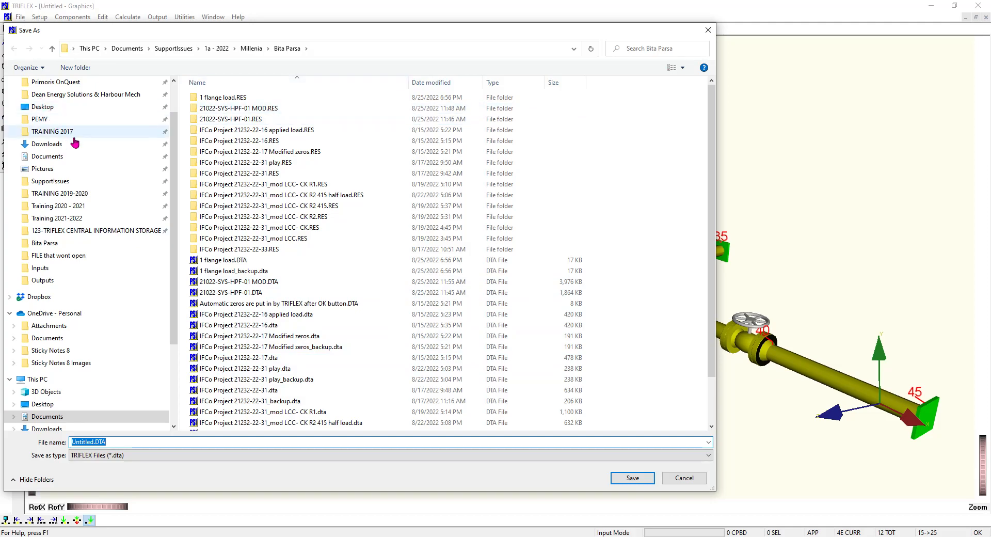
click(174, 48)
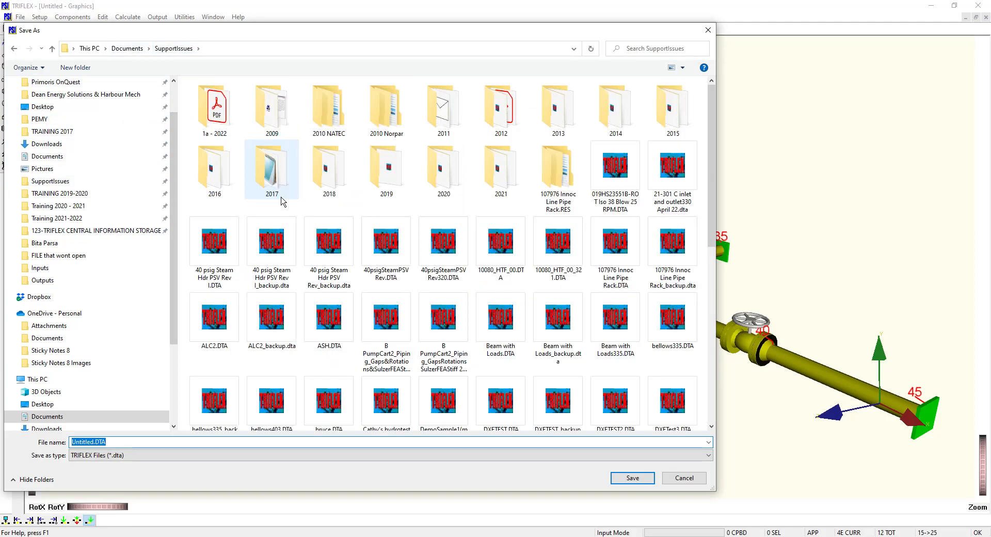
text(tutorial Aug 26)
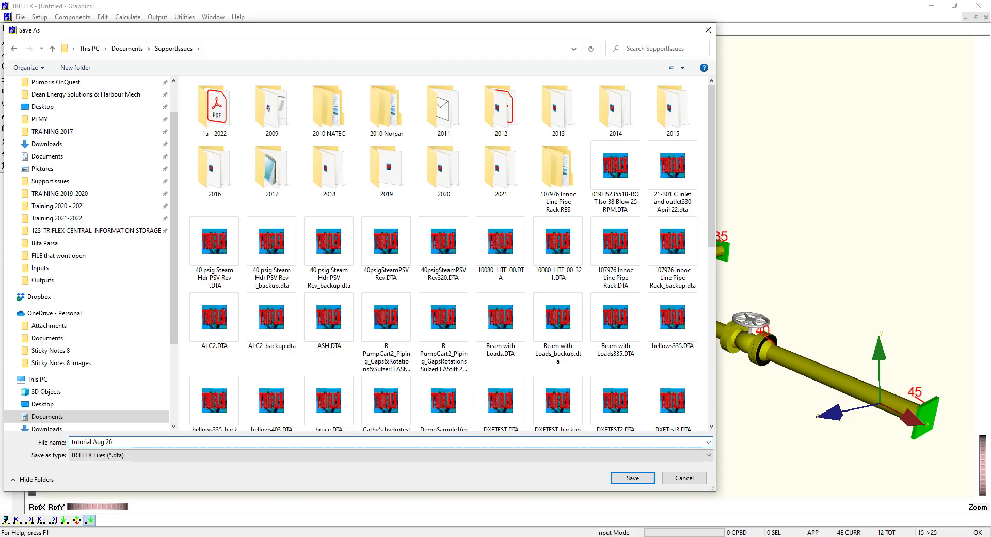
key(Return)
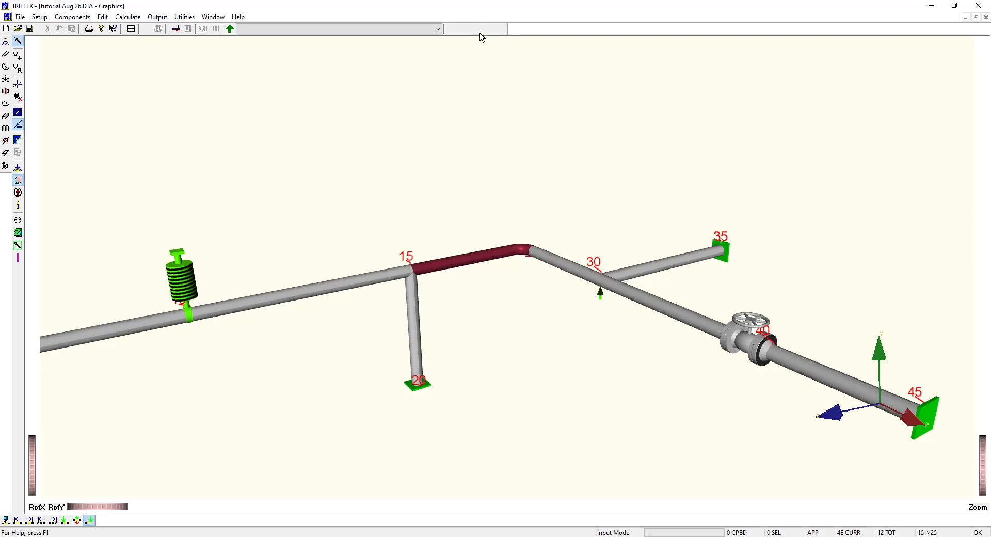
Run the basic calculation and show the B31.1 - ASME Power Piping Code report in the analysis results
click(230, 30)
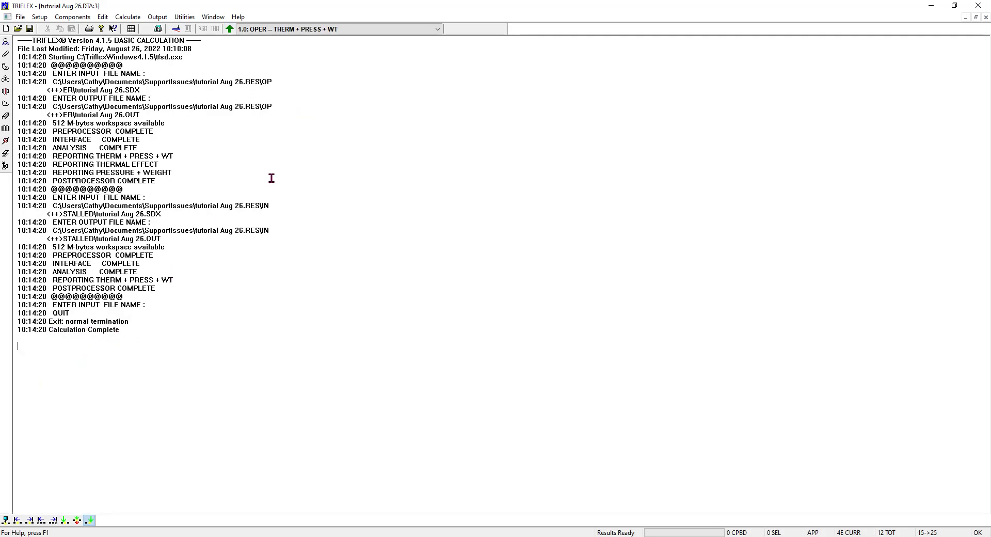
click(158, 18)
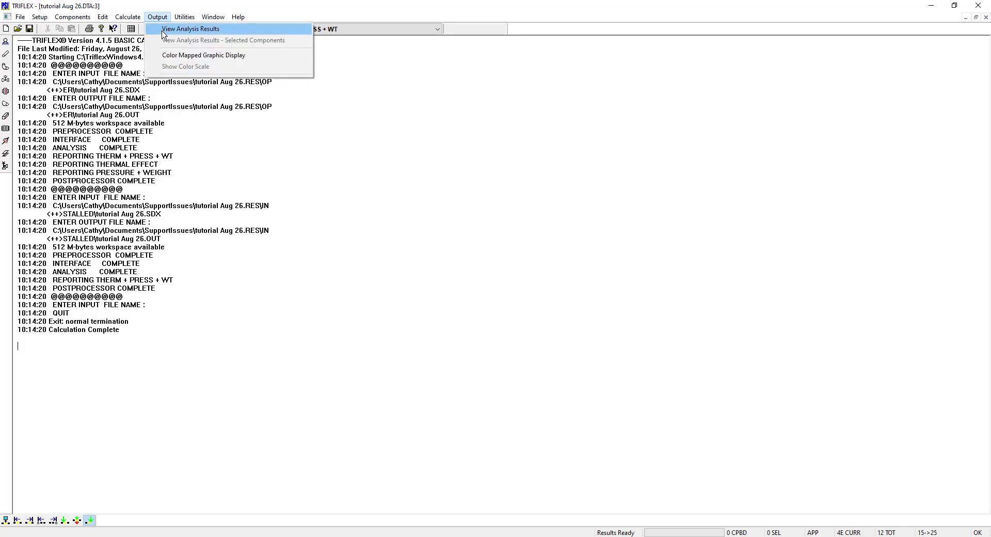
click(169, 29)
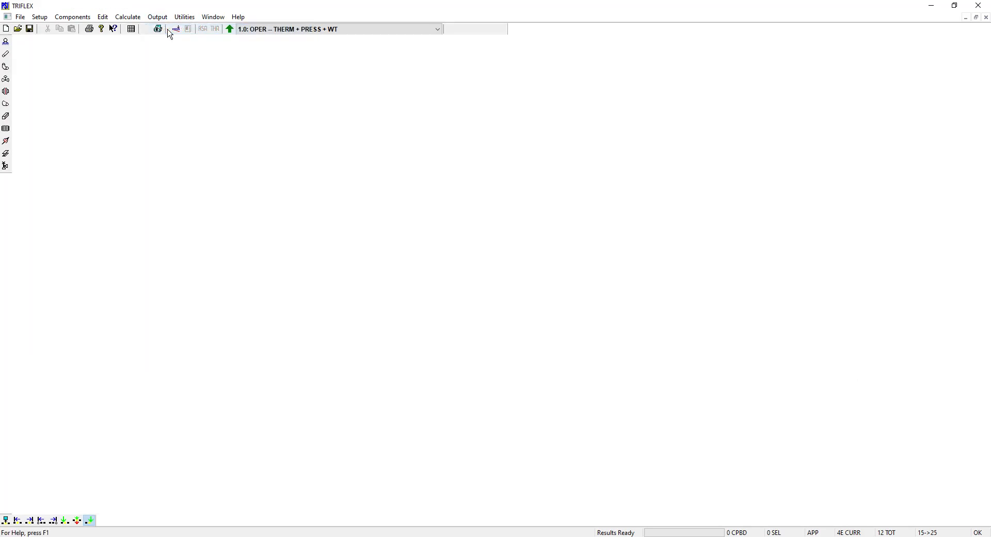
click(153, 50)
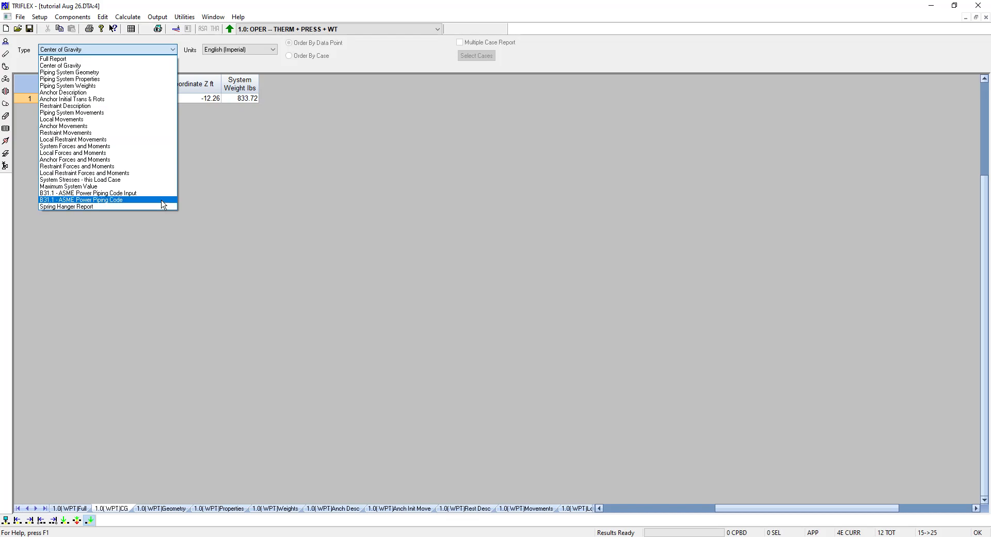
click(161, 200)
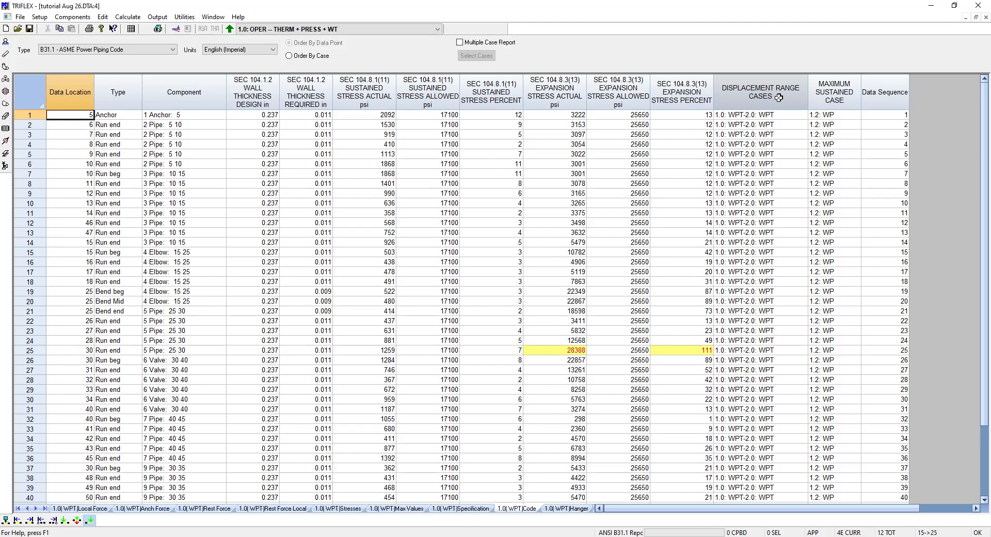
Sort the code report by expansion stress percent and by sustained stress percent, with the highest values first
click(685, 92)
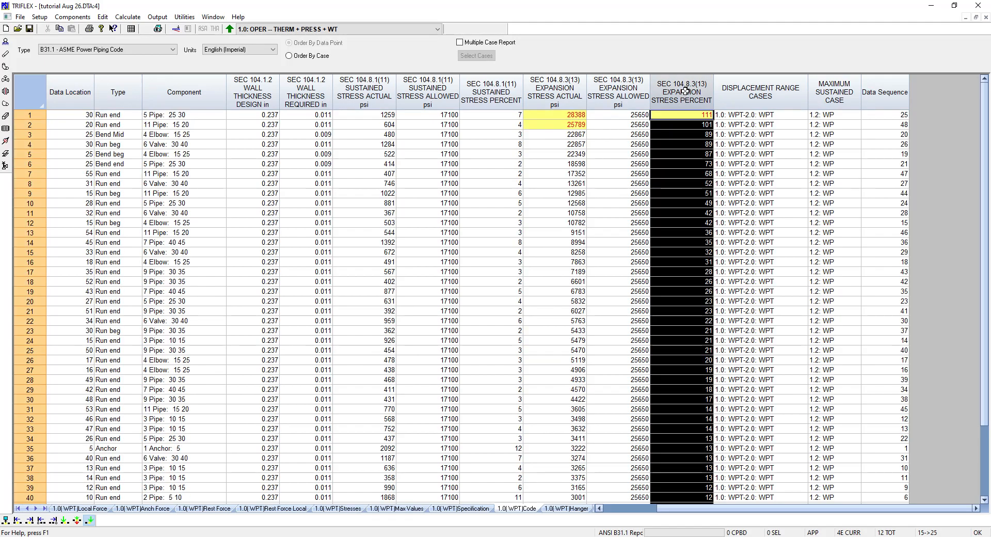
click(687, 176)
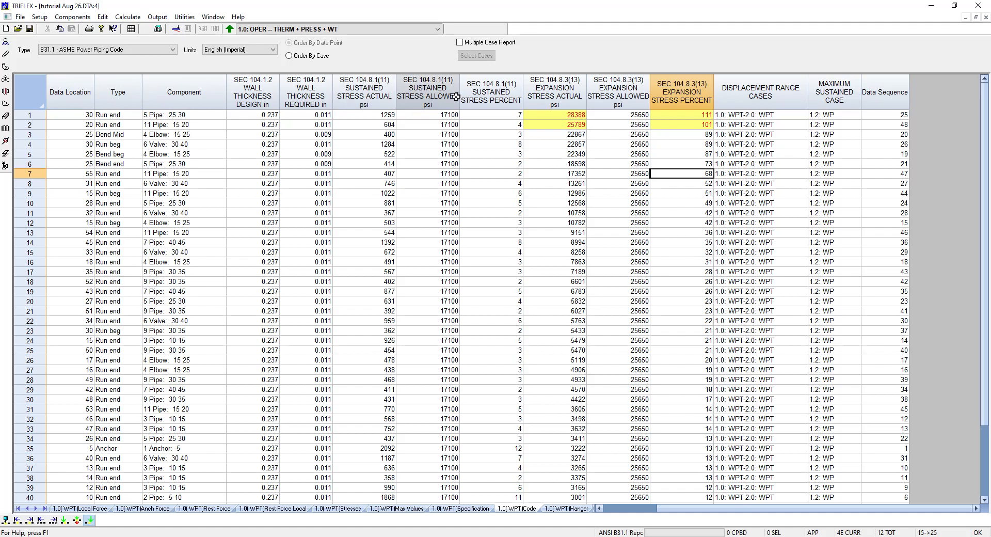
click(496, 95)
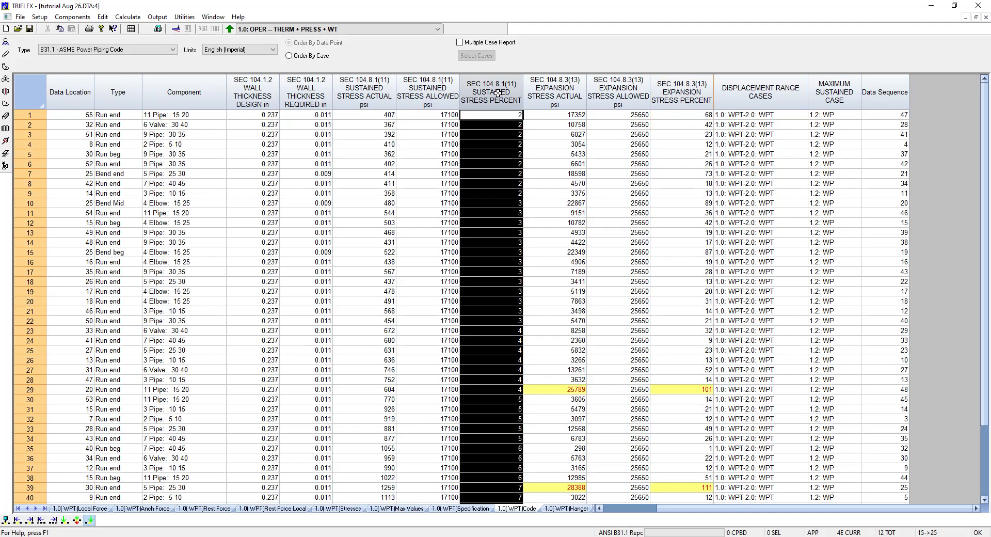
click(494, 117)
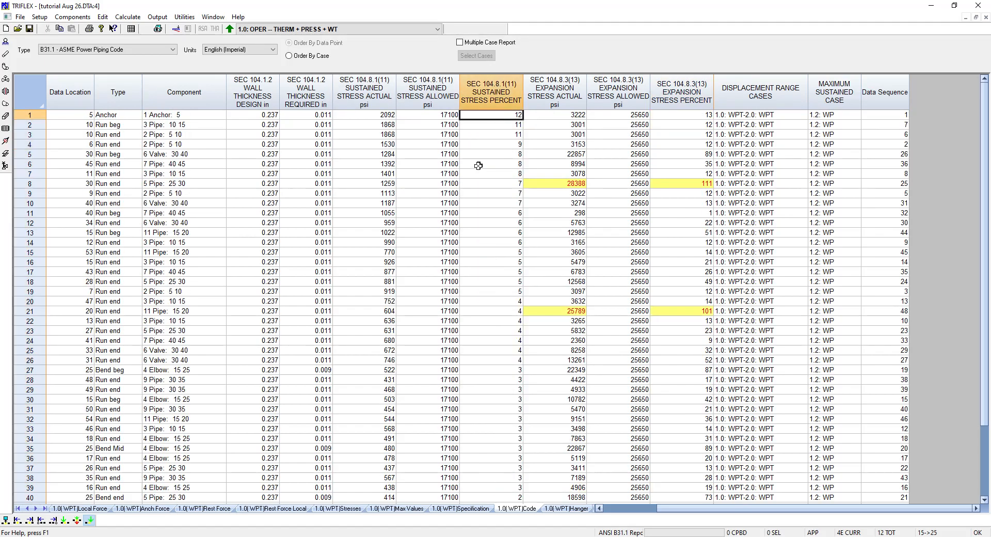
Re-sort the code report by expansion stress percent in descending order and select the third row's percentage
click(682, 93)
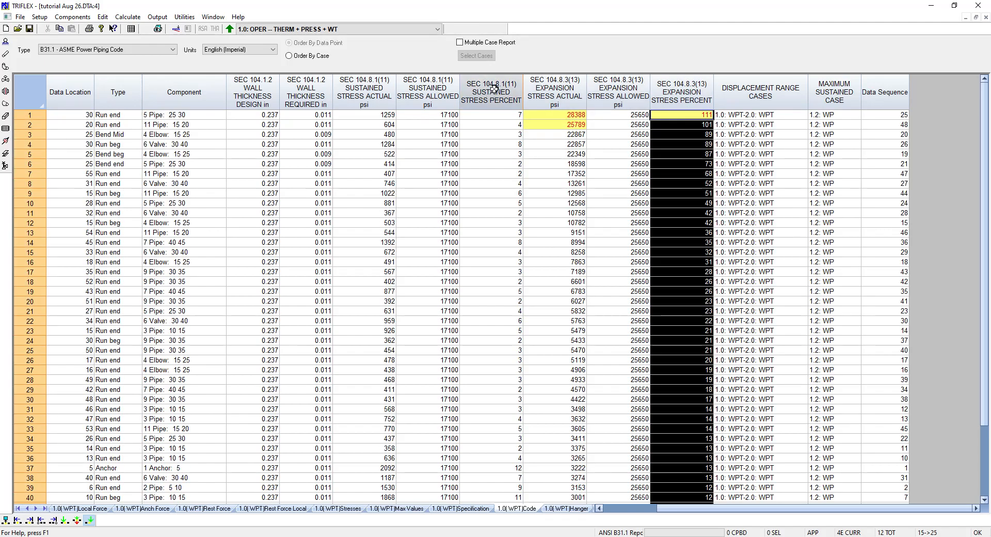
click(695, 91)
click(695, 92)
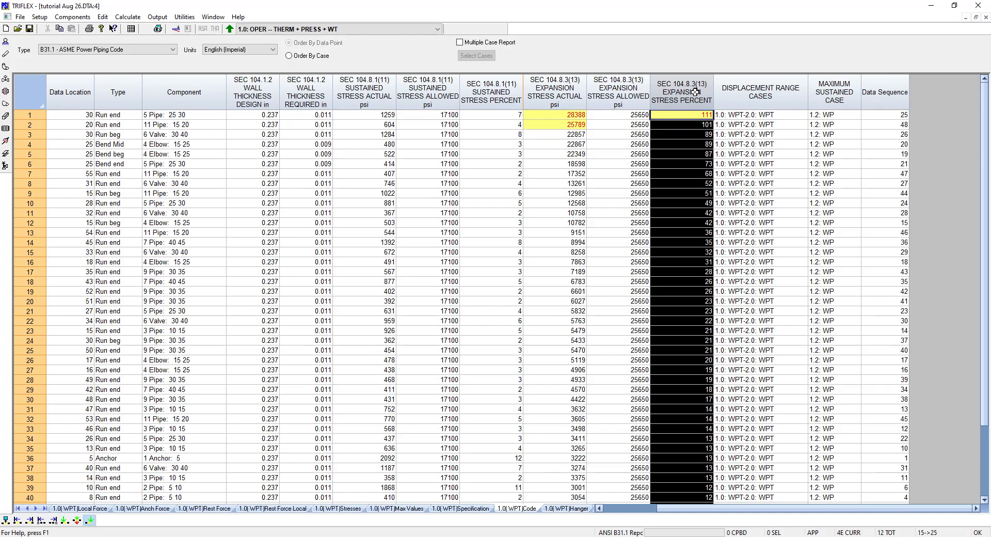
click(684, 135)
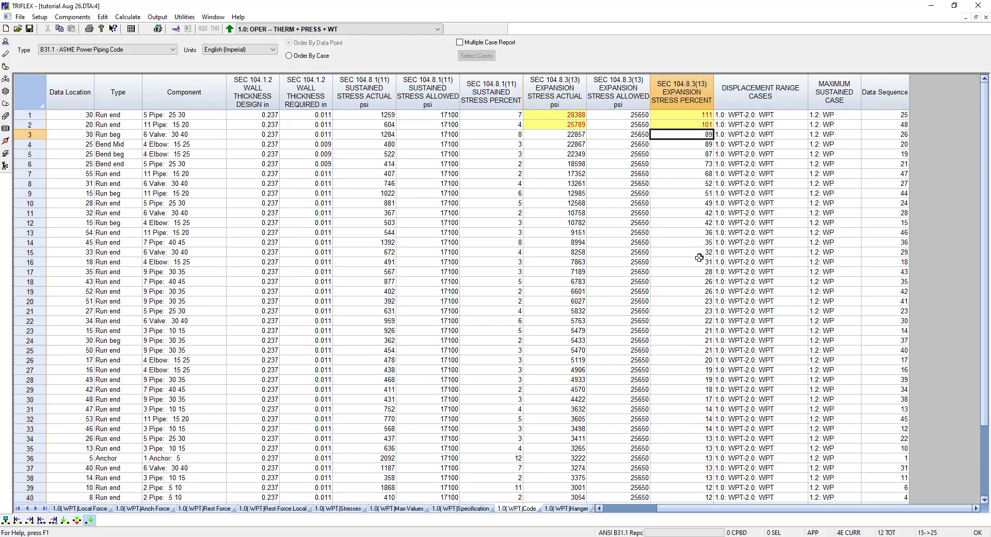
Sort the code report by sustained stress percent, re-sort it by expansion stress percent in descending order, and select the fifth row's percentage
click(504, 98)
click(504, 99)
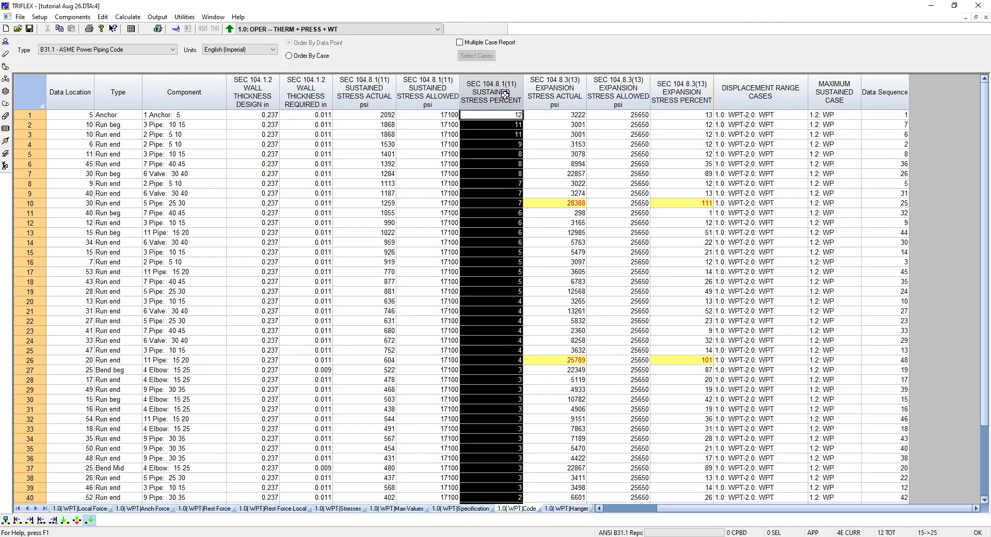
click(692, 93)
click(693, 93)
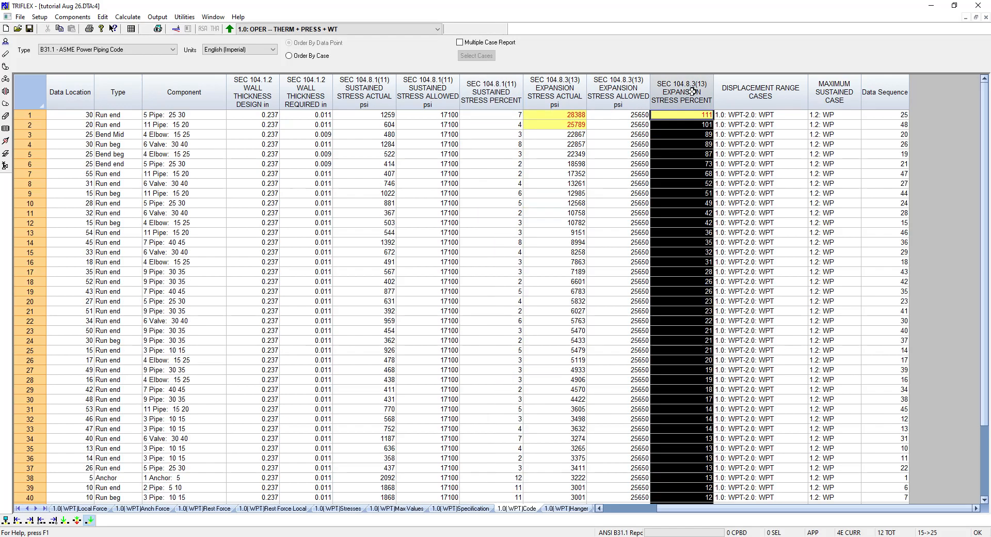
click(692, 154)
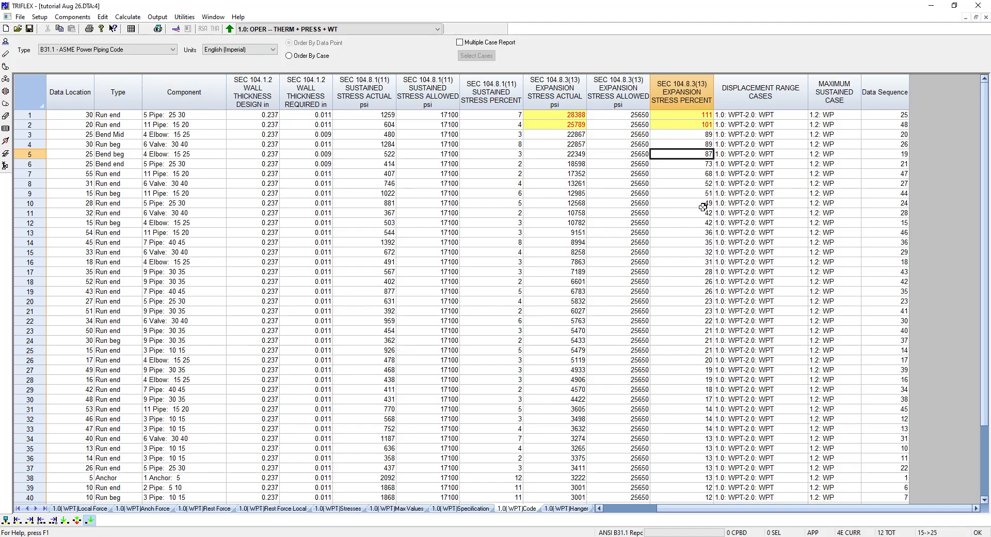
Show the Piping System Movements report and sort it by resultant deflection with the largest values first
click(163, 49)
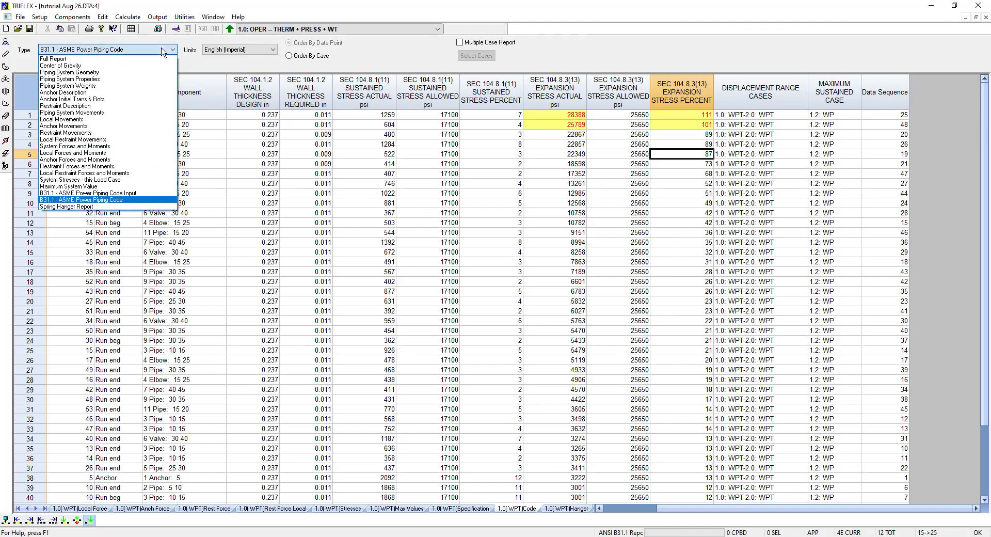
click(153, 113)
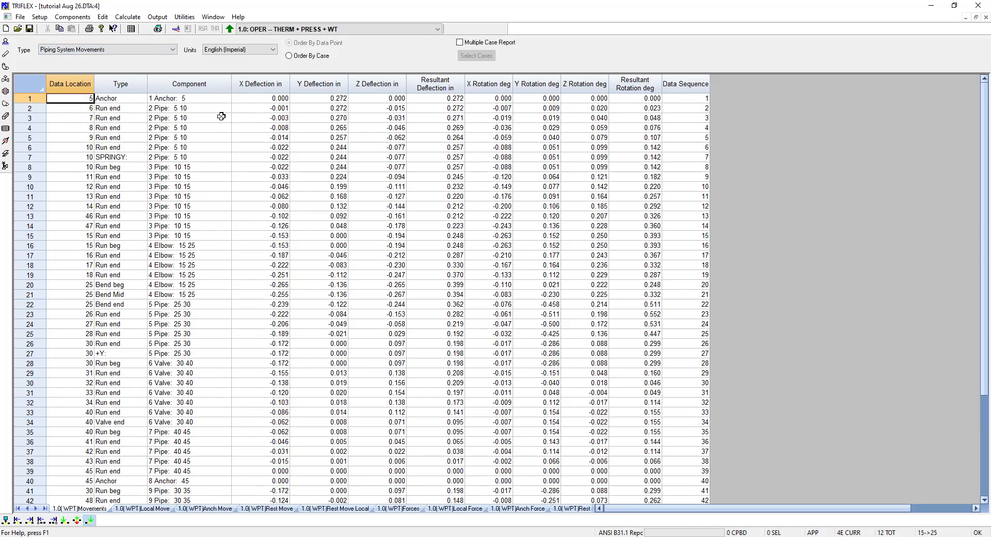
click(442, 82)
click(442, 81)
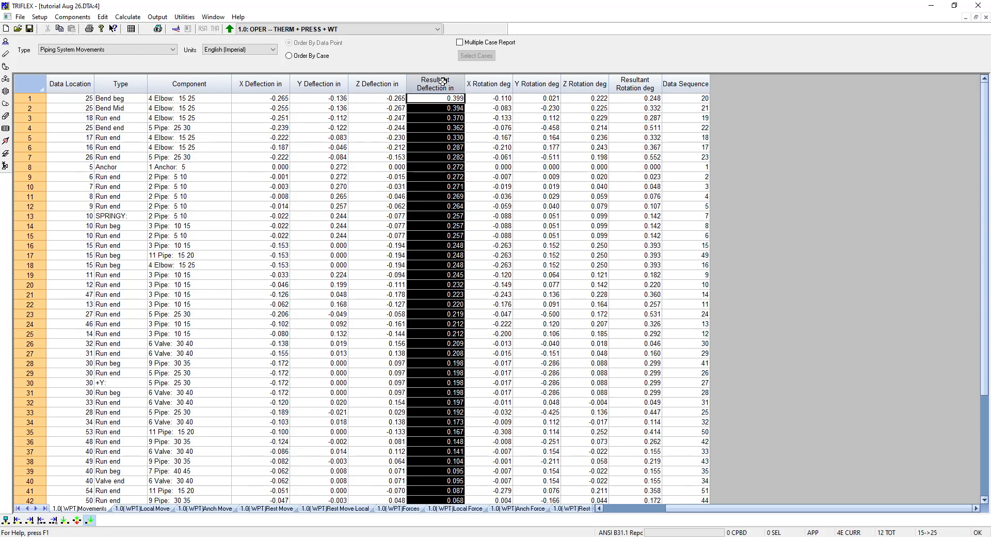
Show the Restraint Forces and Moments report and highlight the Y force values of the restraints
click(116, 49)
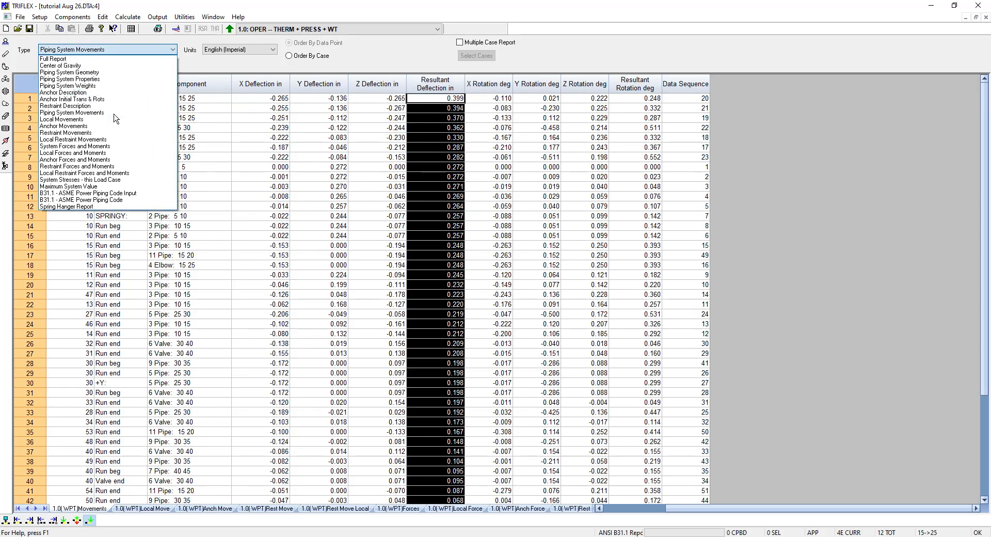
click(114, 166)
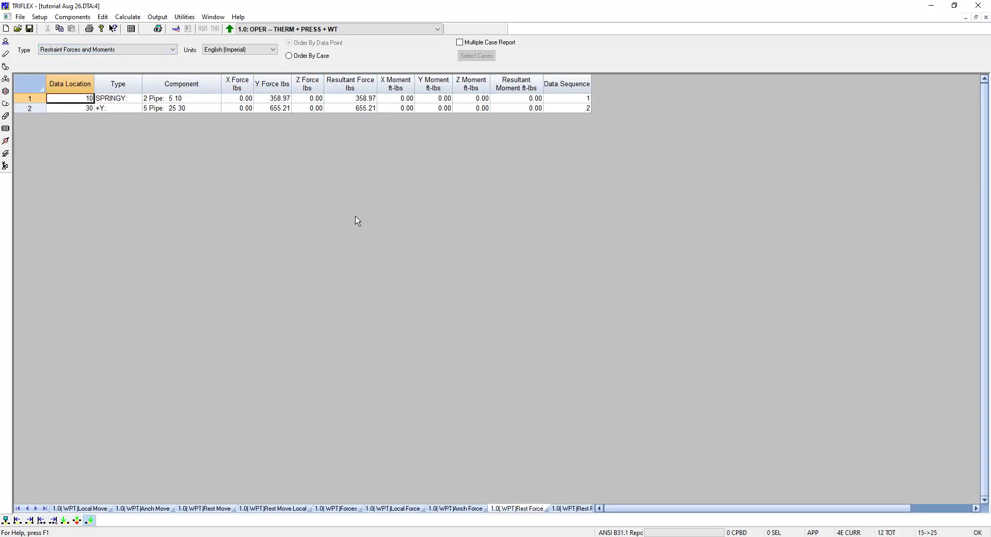
click(284, 87)
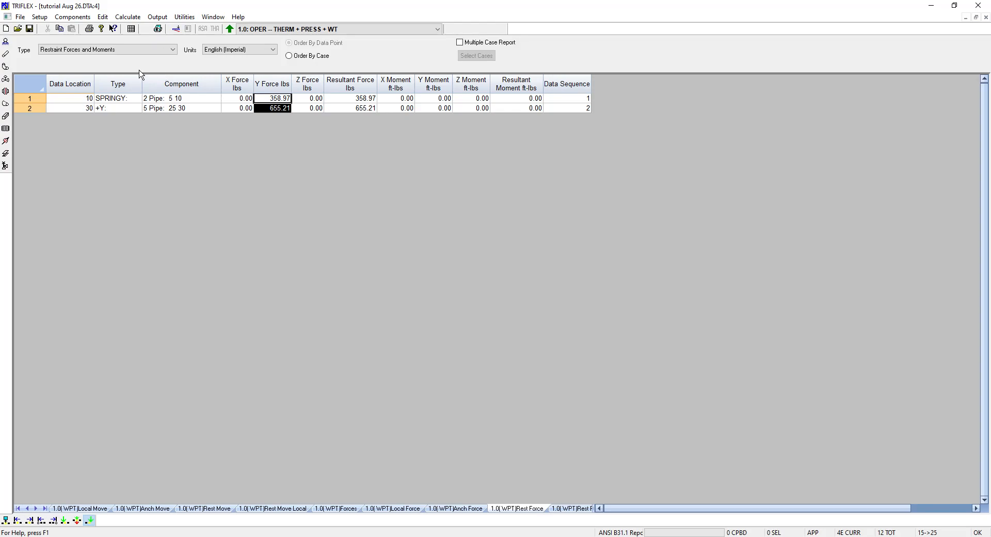
Show the Anchor Forces and Moments report and examine the Z and X moments and the full row for the anchor at data location 20
click(140, 50)
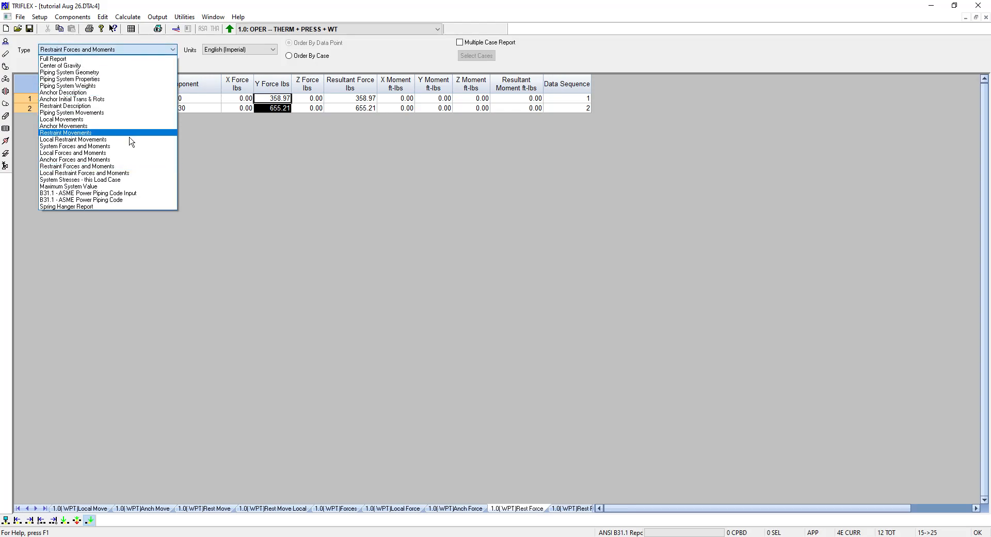
click(130, 160)
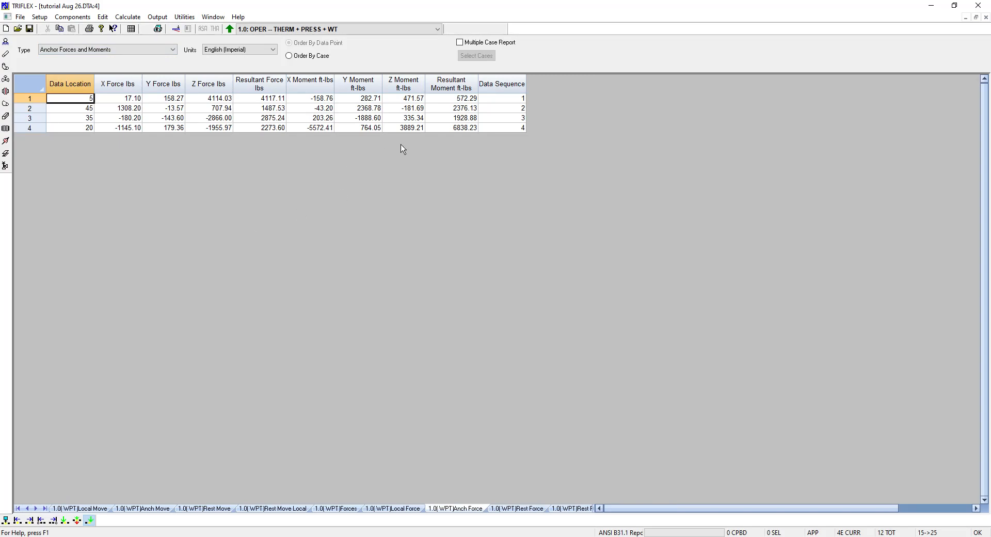
click(405, 127)
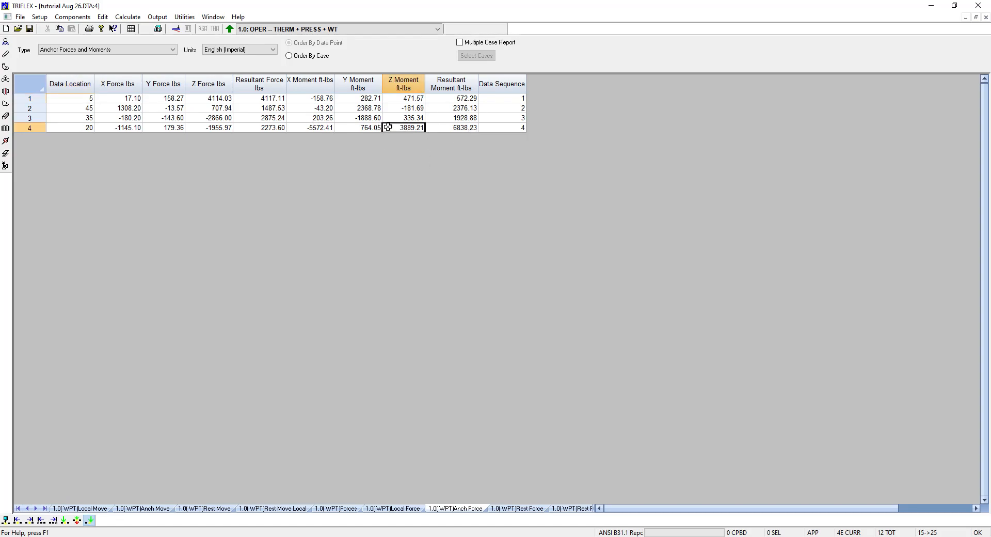
click(312, 127)
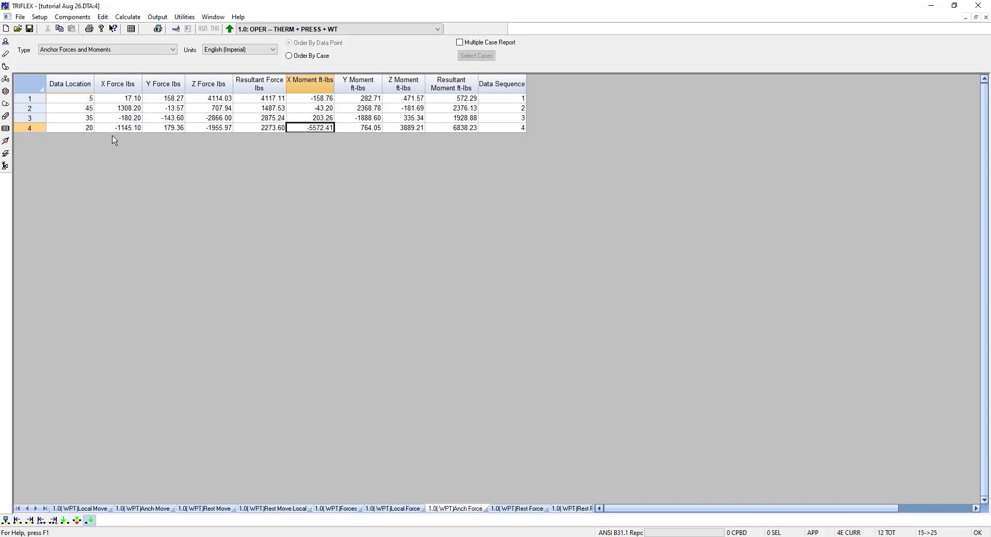
click(29, 128)
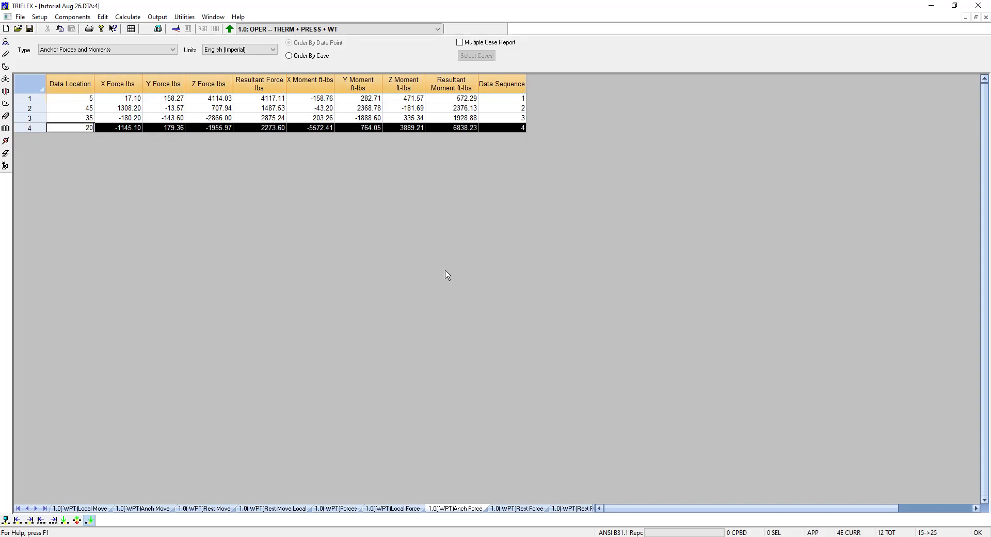
Open the graphic display controls for the model and view the resultant deflection and the B31.1 design wall thickness in colour
click(176, 30)
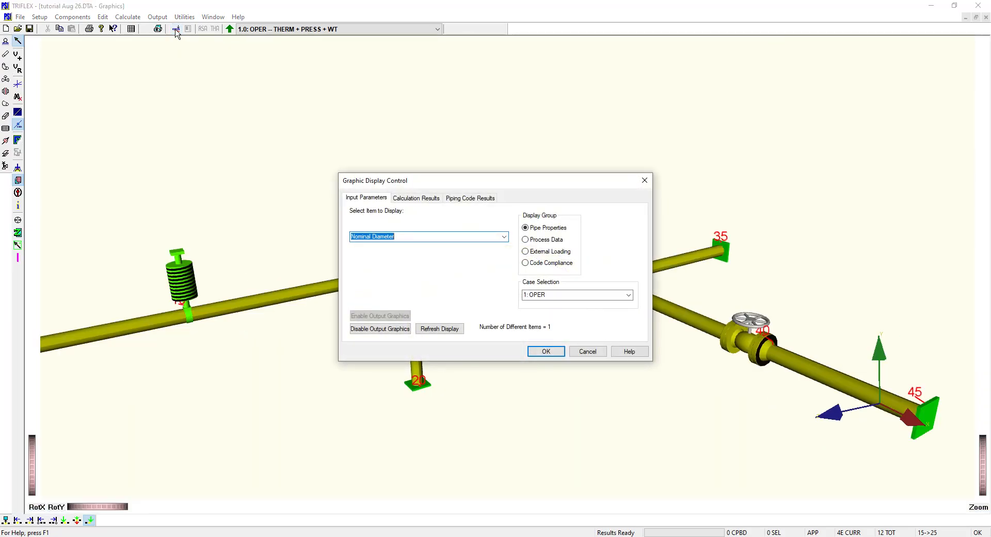
drag(445, 179, 692, 62)
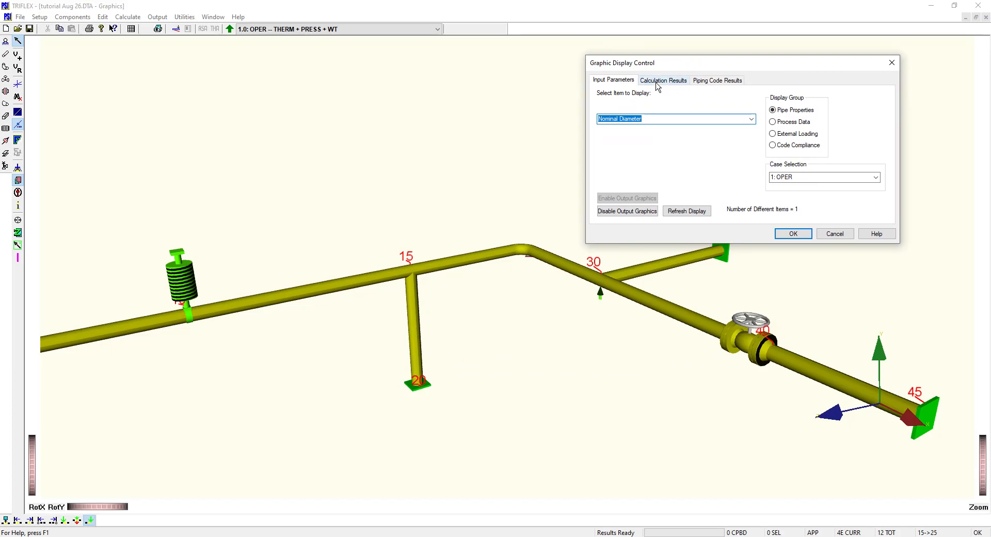
click(660, 84)
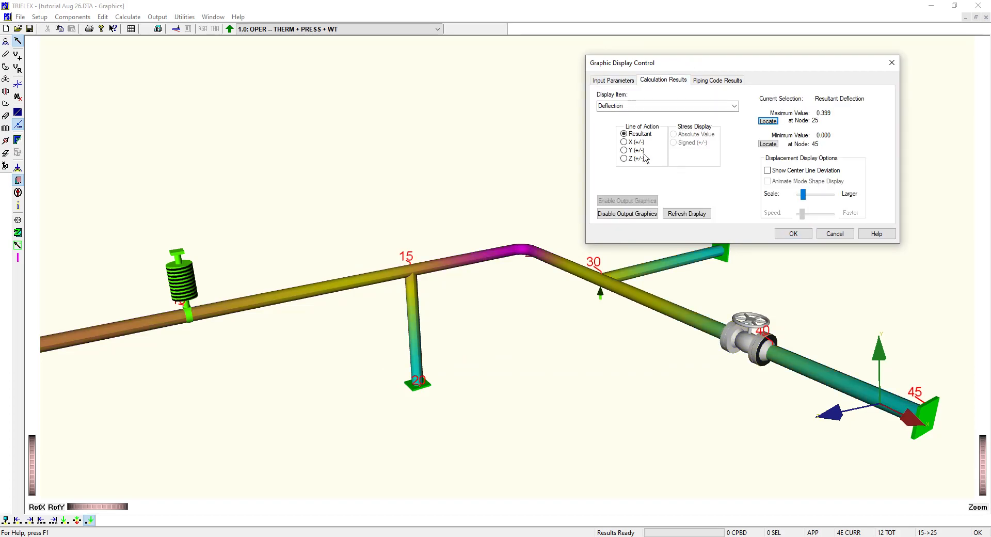
click(714, 82)
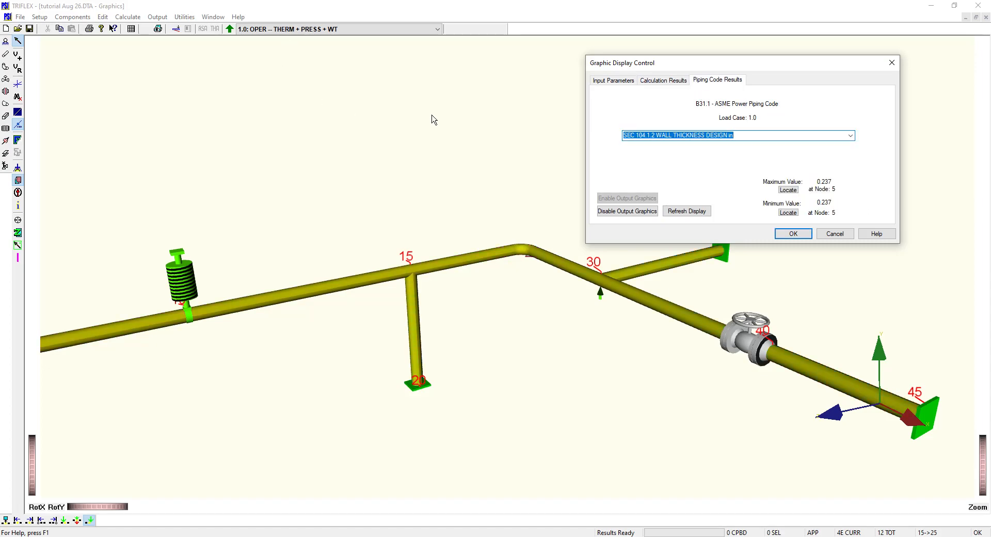
click(850, 136)
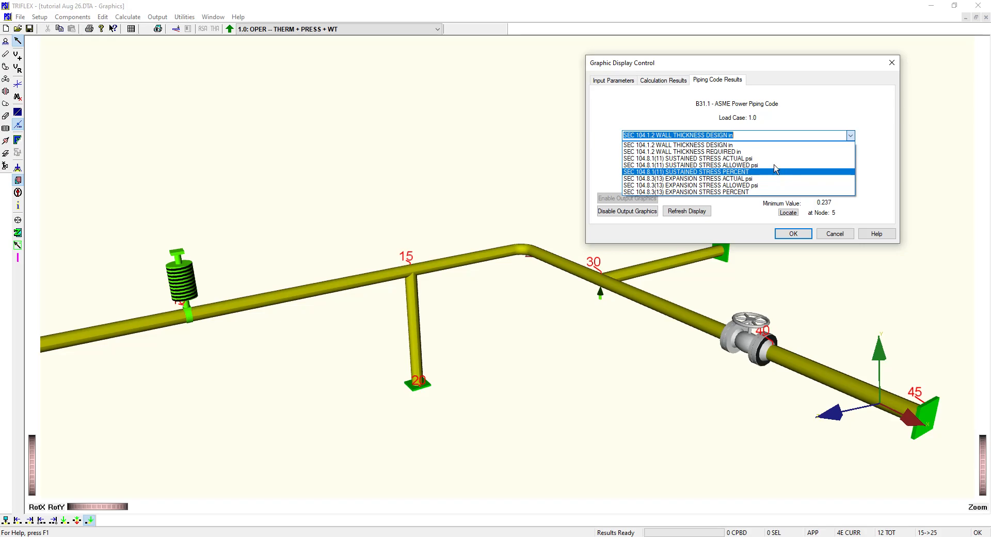
click(669, 83)
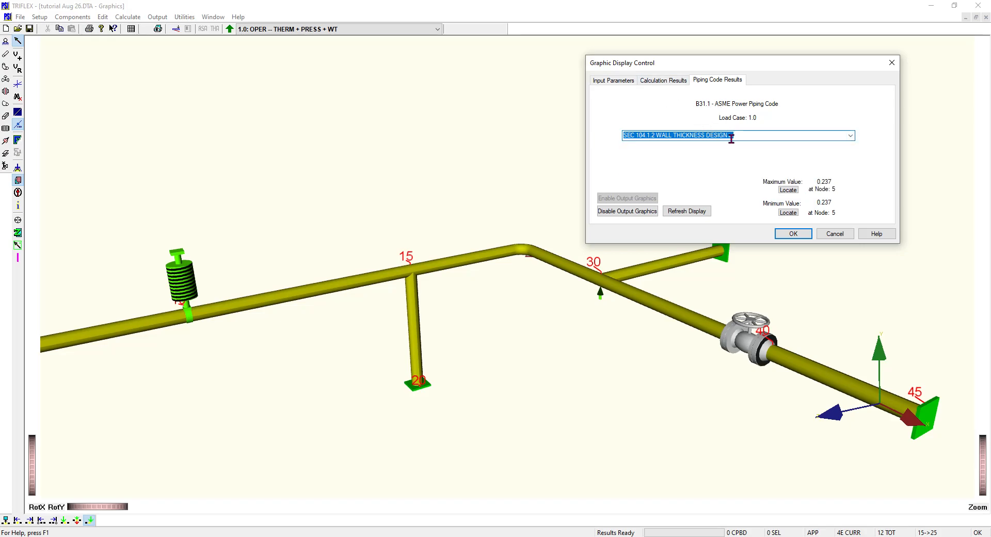
Display the resultant deflection on the model with the center line deviation shown
click(663, 81)
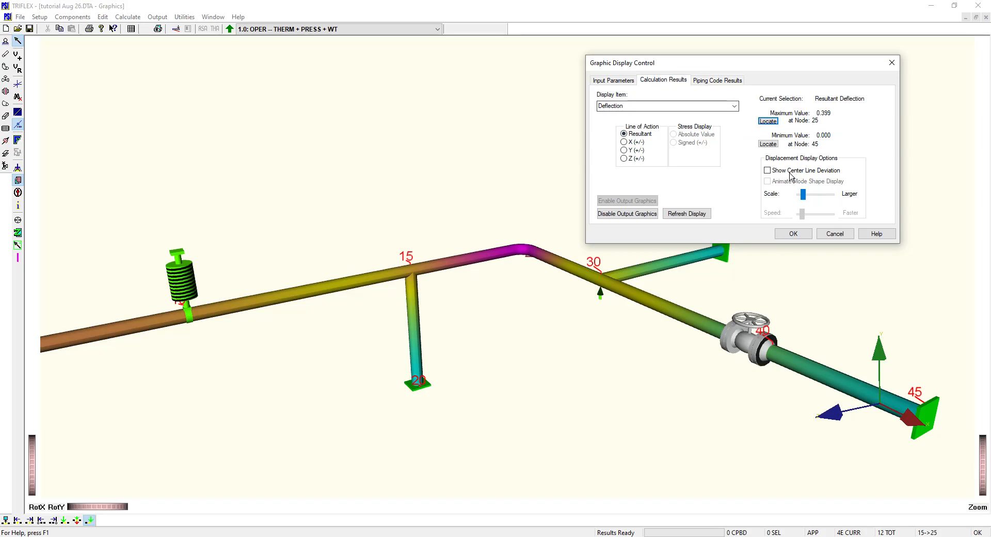
click(770, 172)
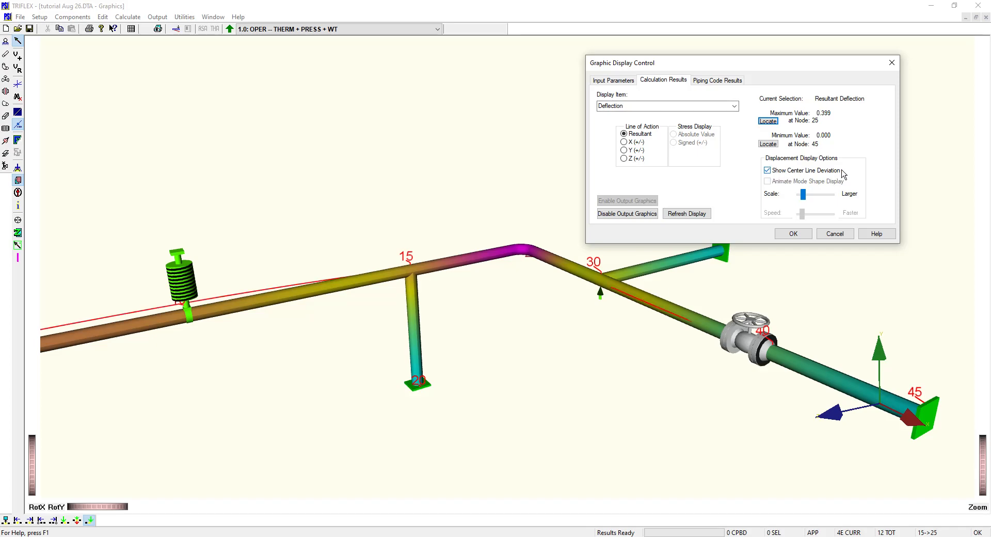
click(803, 234)
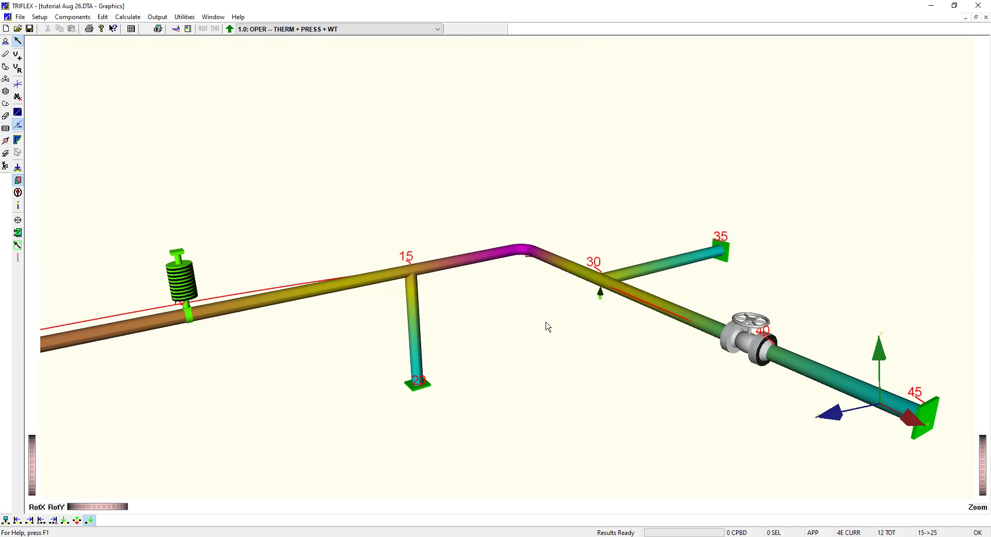
Enlarge the displacement display scale so the center line deviation is exaggerated, and apply it to the whole piping model
click(176, 29)
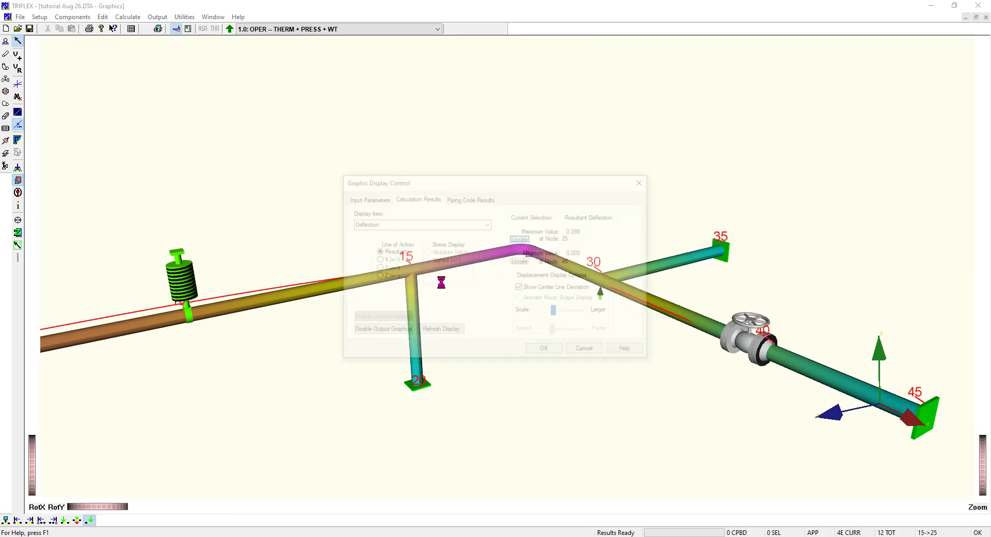
drag(558, 316, 564, 315)
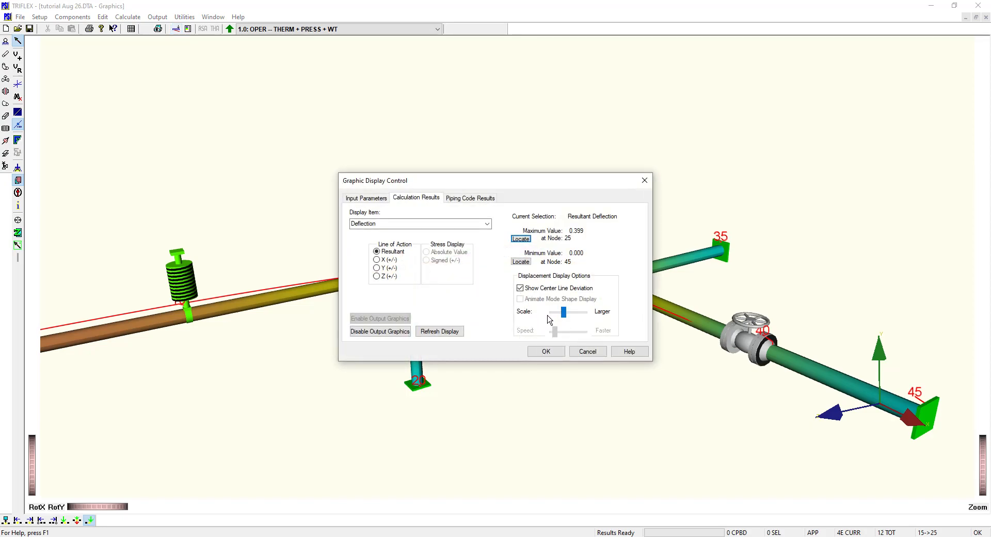
click(450, 337)
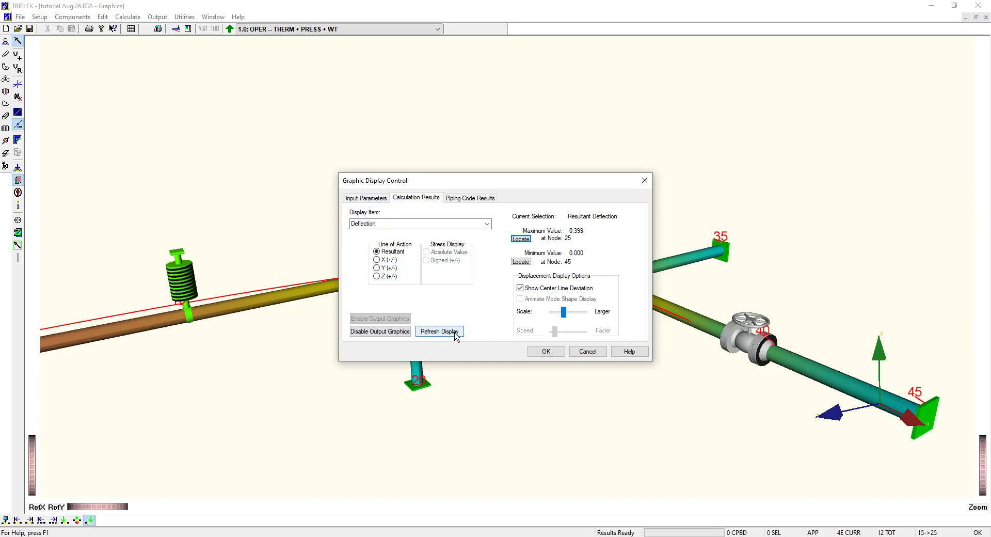
click(546, 351)
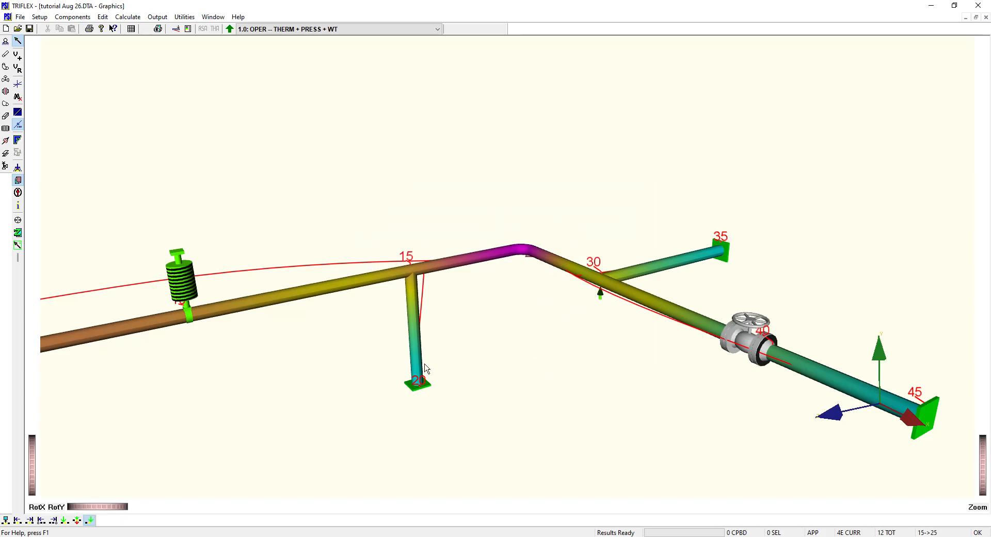
key(Escape)
drag(508, 344, 677, 389)
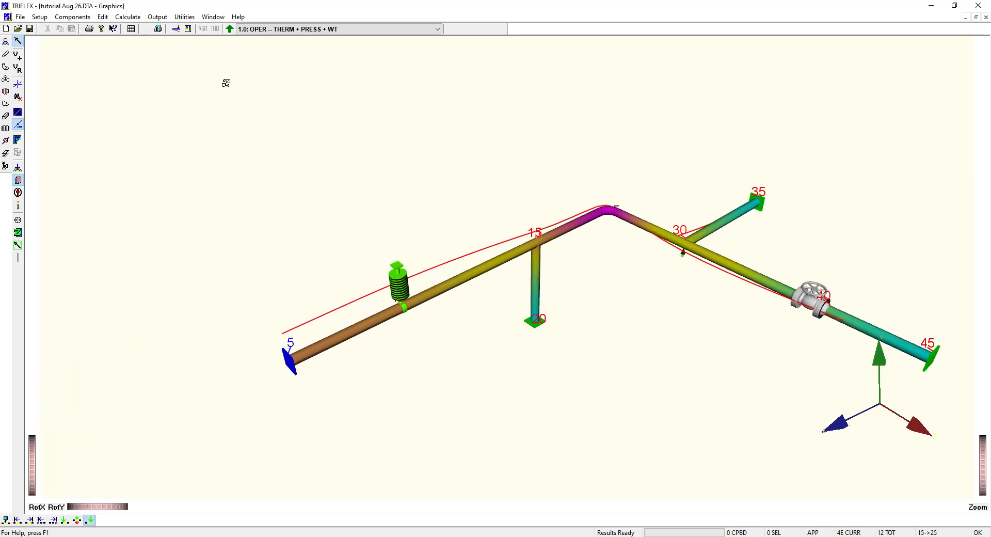
Show the color scale for resultant deflection beside the model and examine the deflected shape from several angles
click(189, 30)
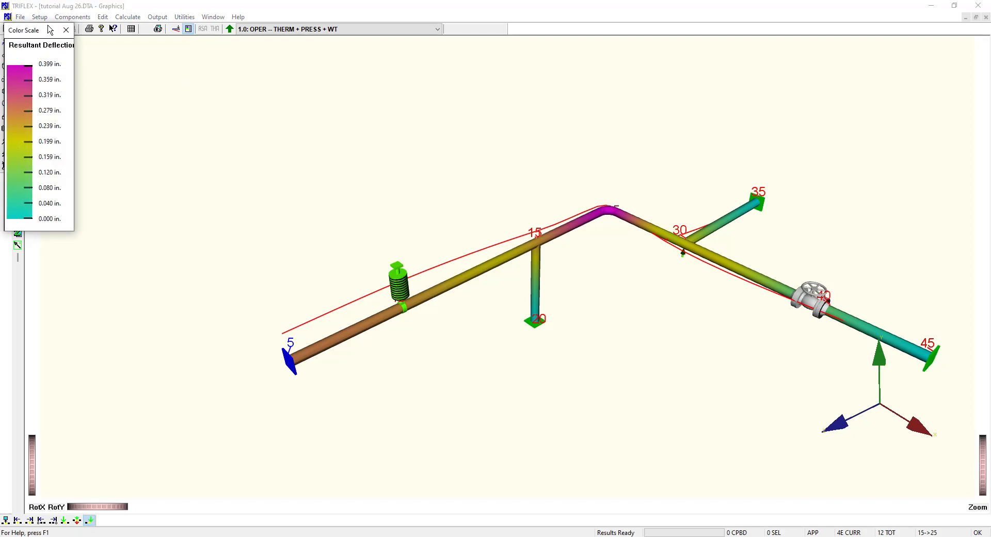
drag(50, 29, 296, 98)
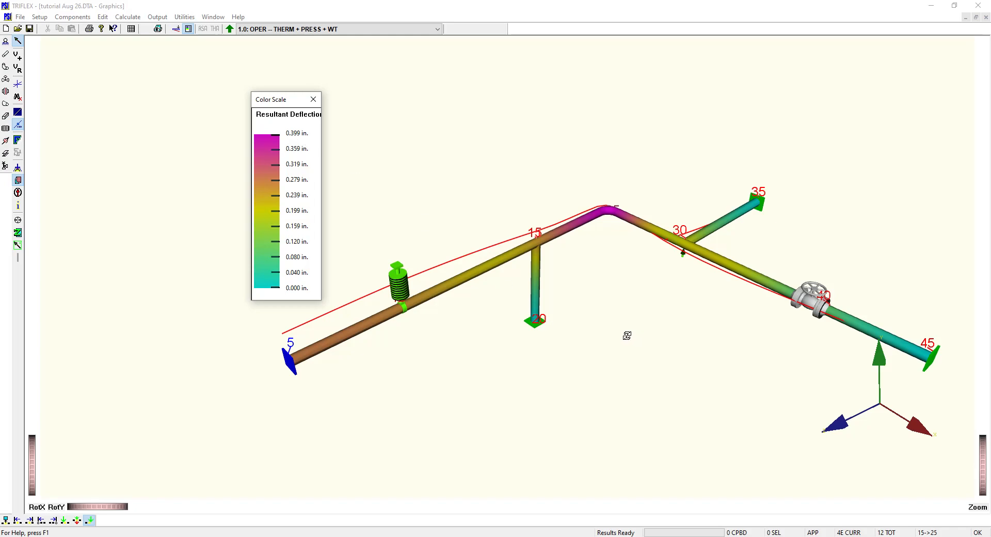
drag(625, 331, 573, 299)
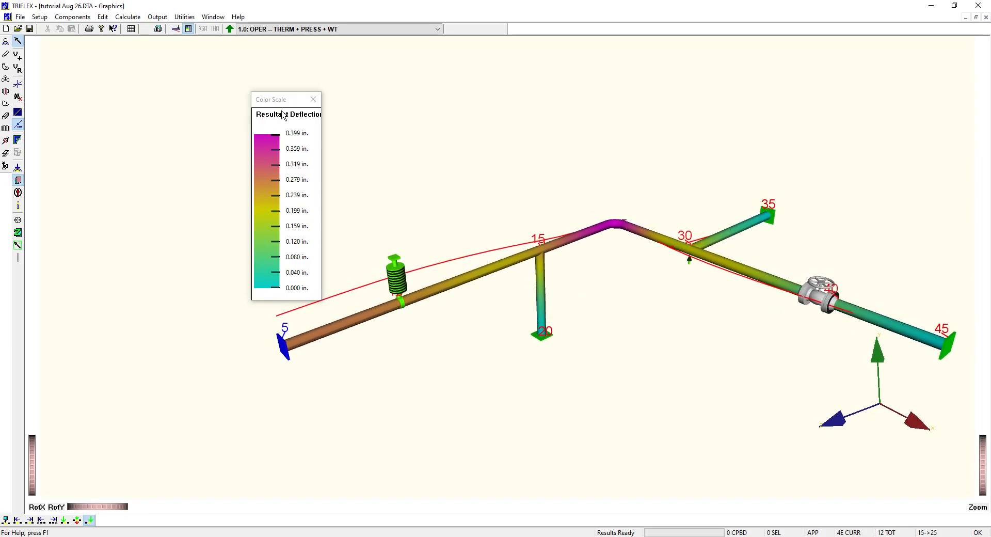
drag(290, 102, 217, 84)
drag(575, 363, 482, 372)
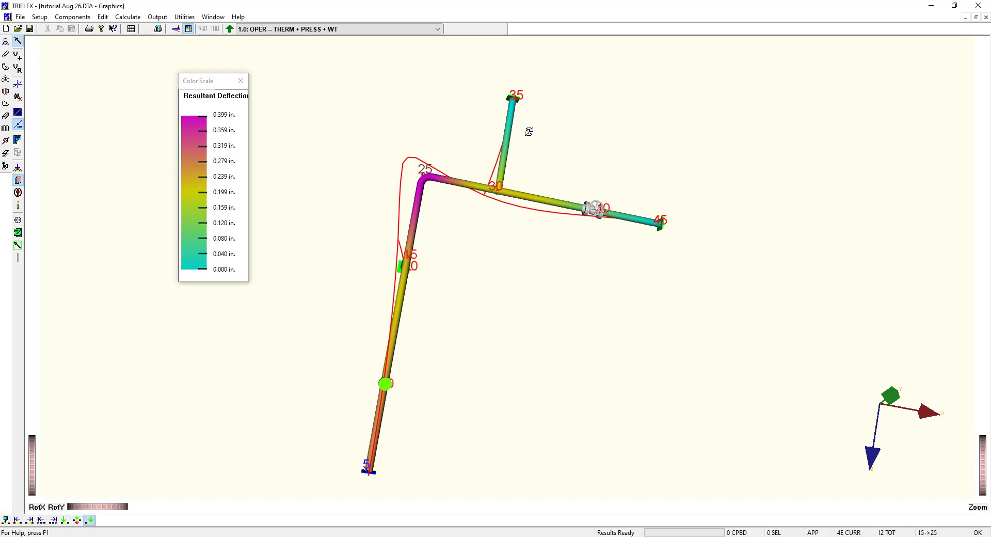
drag(551, 338, 473, 380)
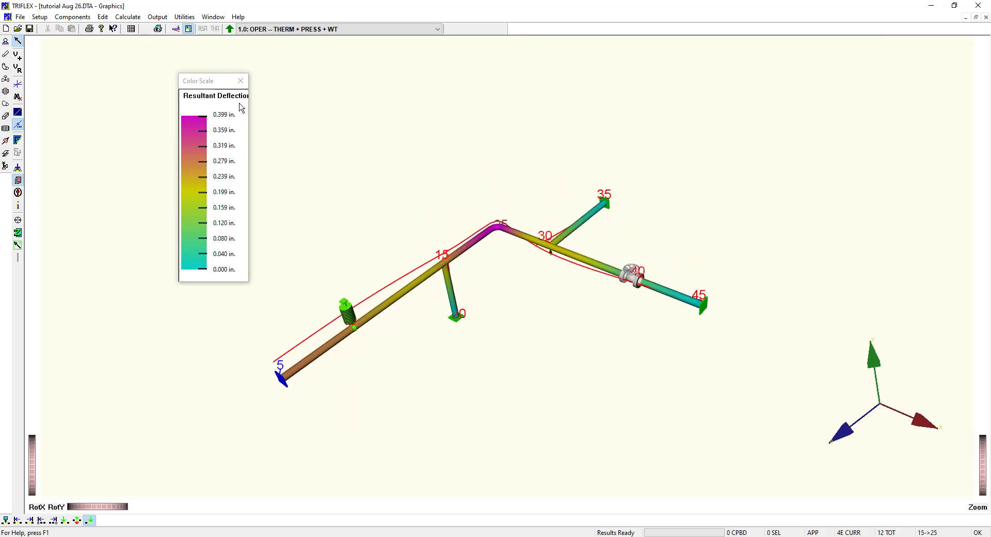
Close the color scale and save the model
click(240, 80)
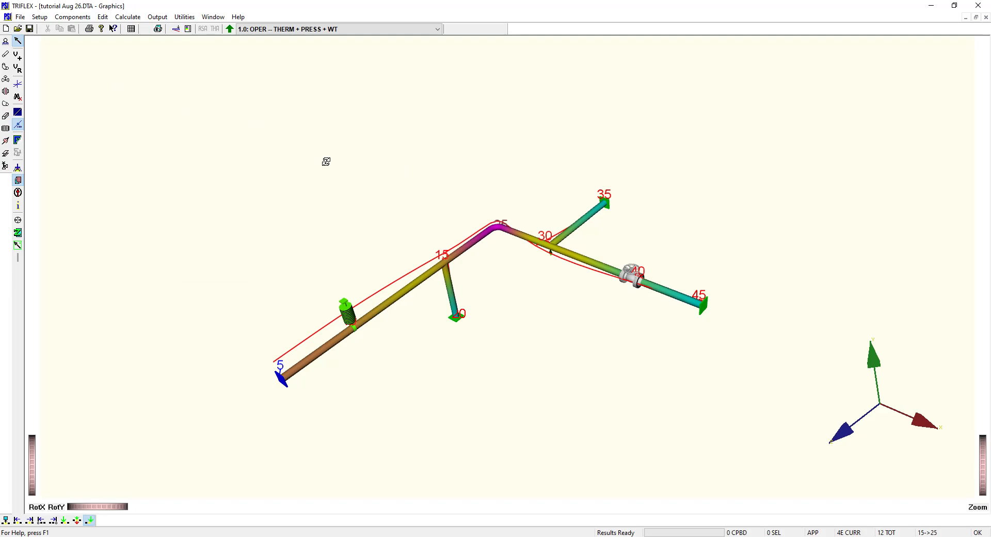
click(30, 29)
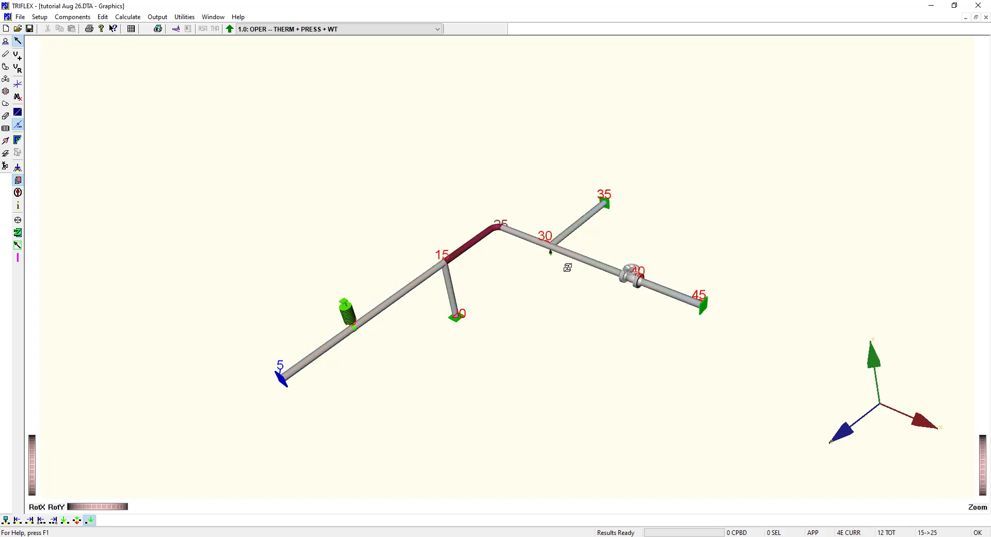
Review the default tee types offered for automatic stress intensification factors in the modeling defaults, keeping Welding Tee S.I. Only (Tc>1.5T)
scroll(573, 355, up, 1)
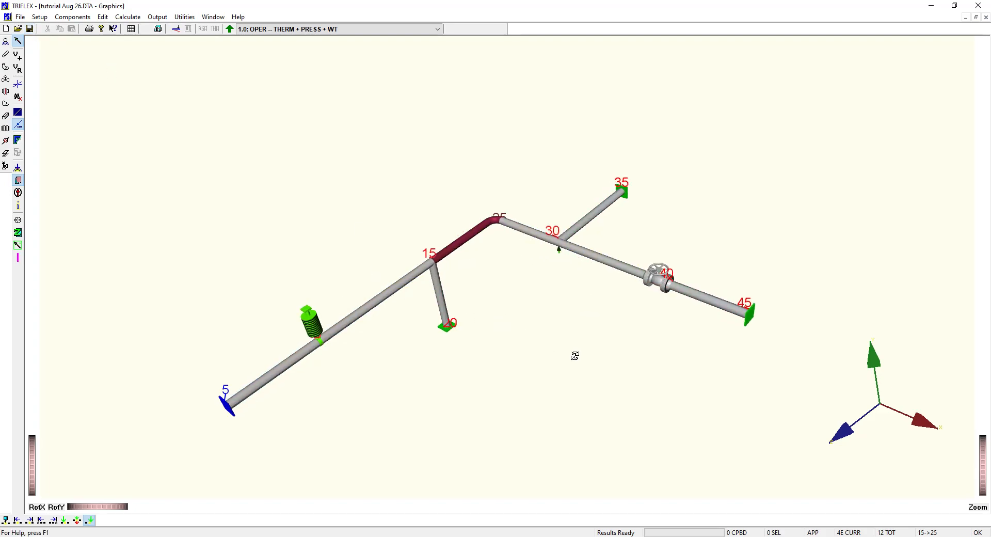
click(40, 17)
click(82, 106)
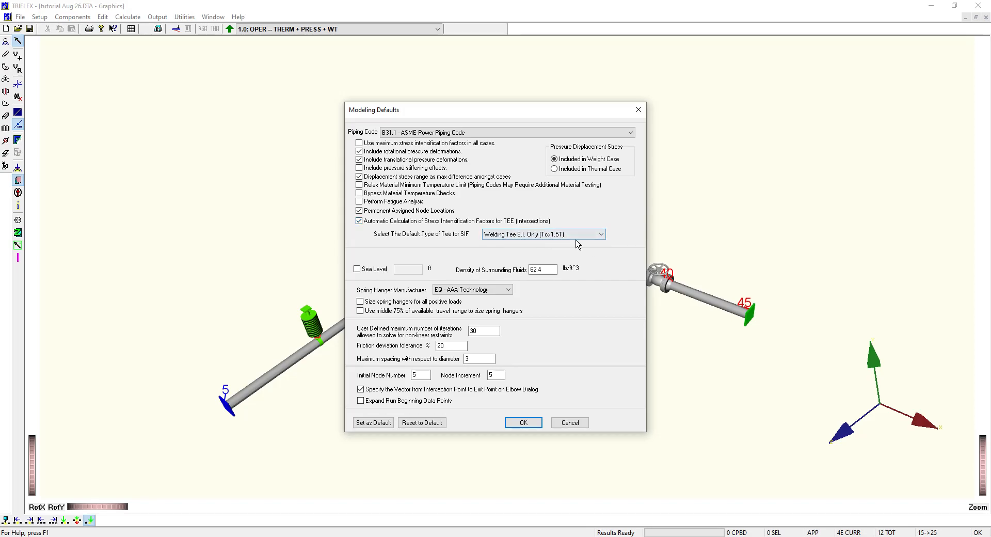
click(596, 238)
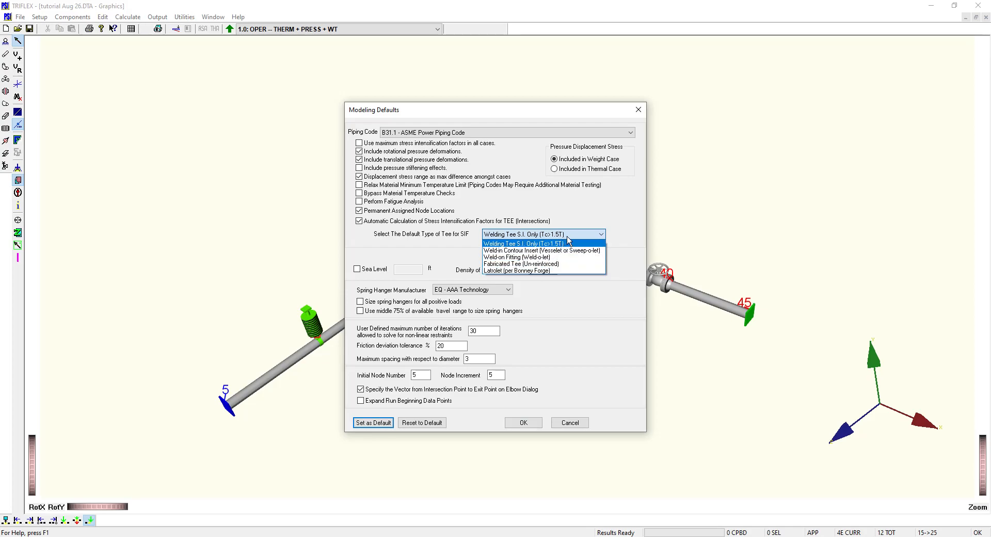
click(574, 238)
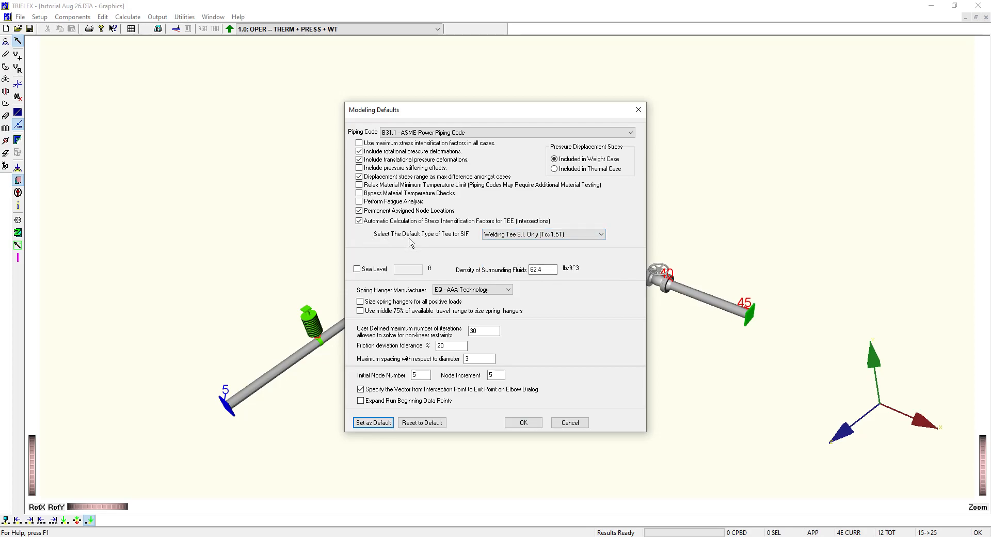
click(523, 422)
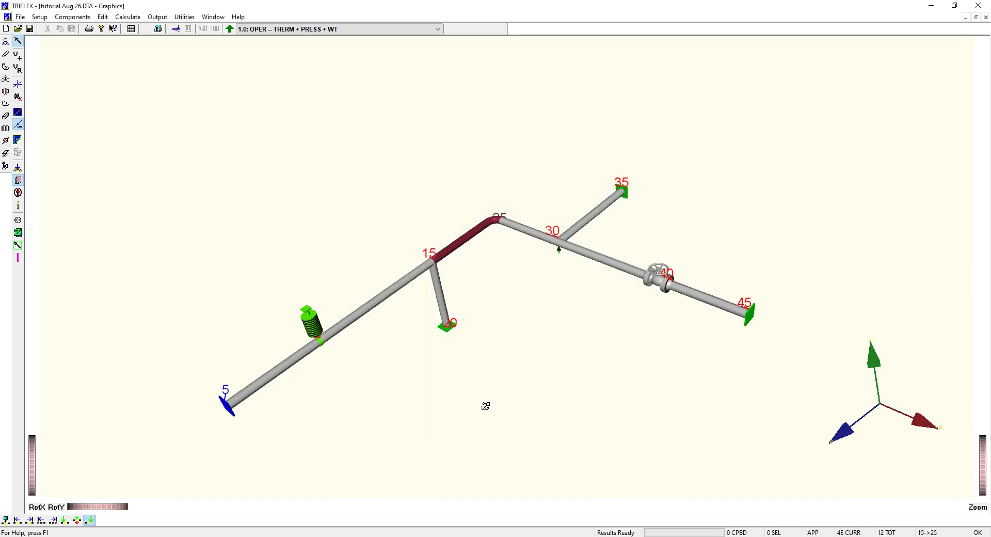
scroll(482, 391, up, 3)
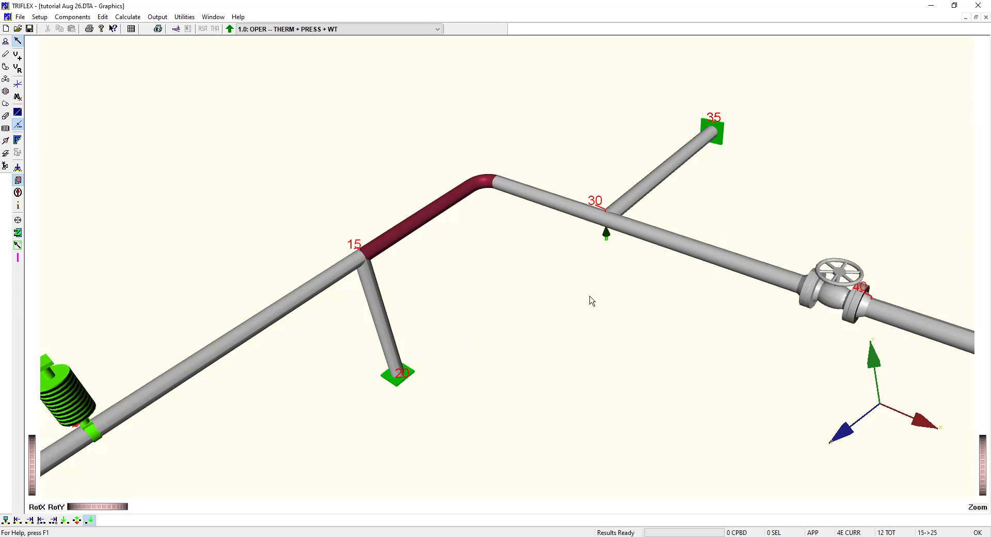
click(588, 213)
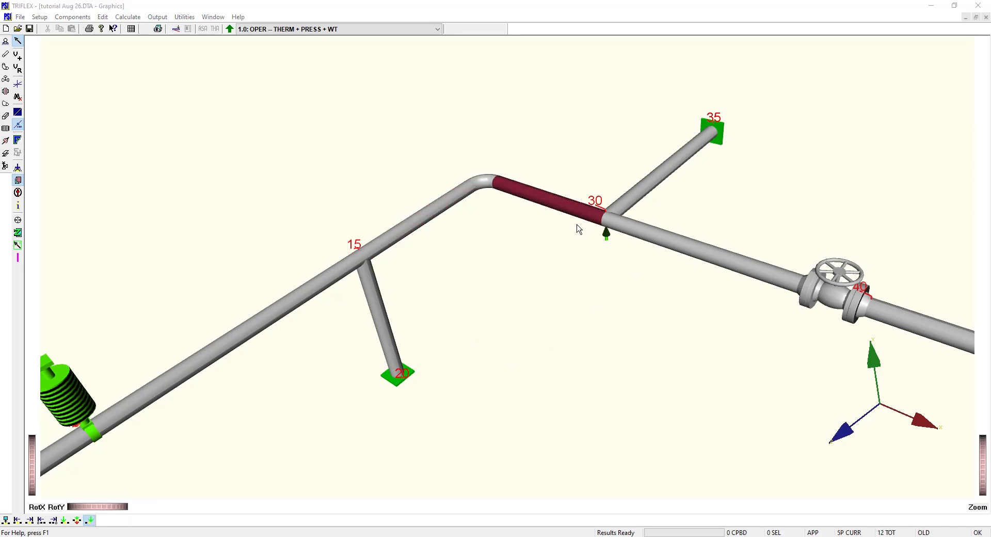
double_click(579, 227)
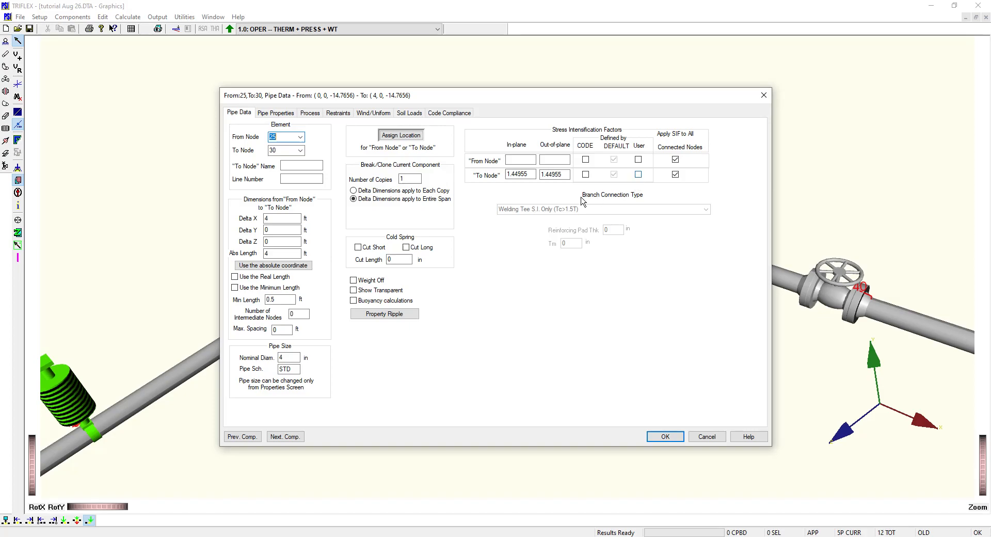
click(586, 175)
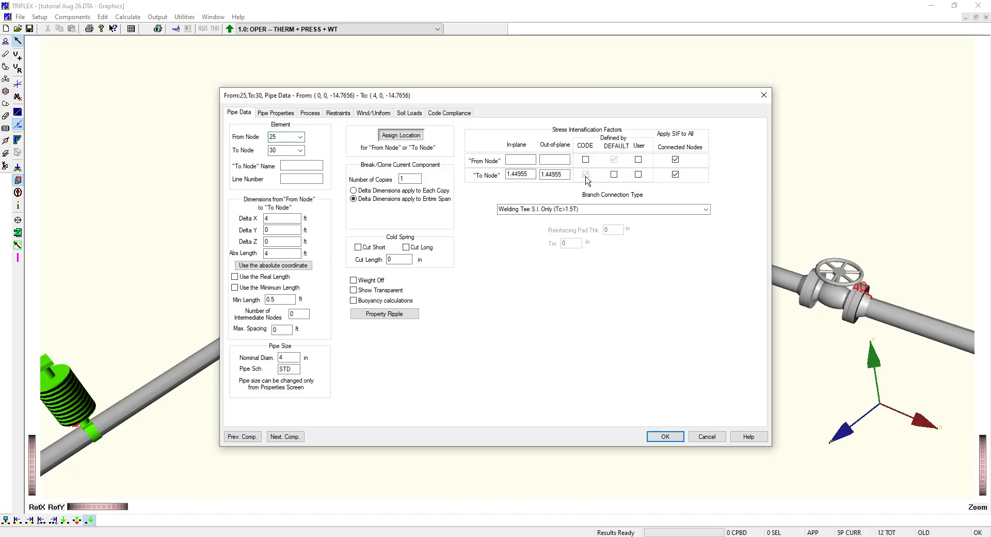
click(706, 209)
click(706, 209)
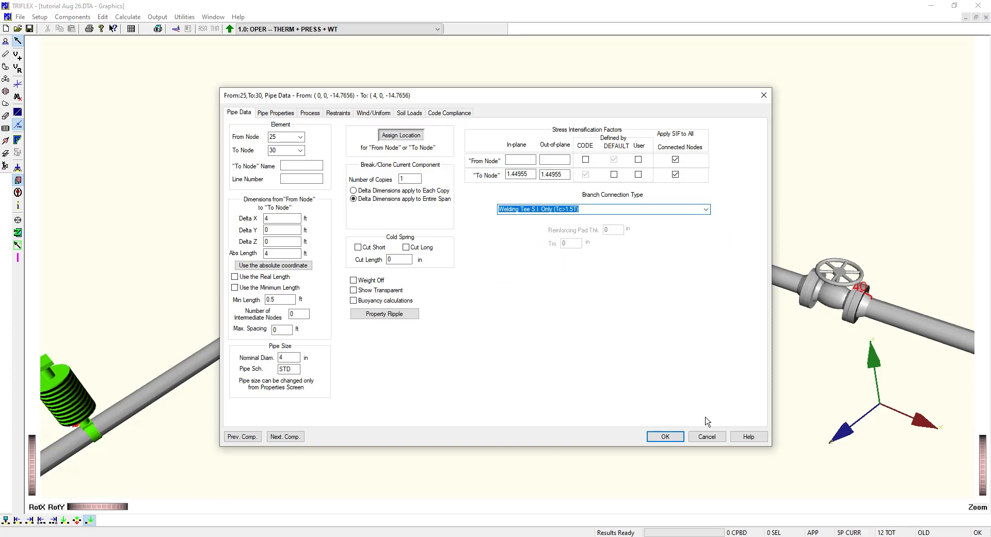
click(710, 438)
Define the stress intensification factor at node 15 of pipe 10–15 by code, with Fabricated Tee as the branch connection type
click(346, 270)
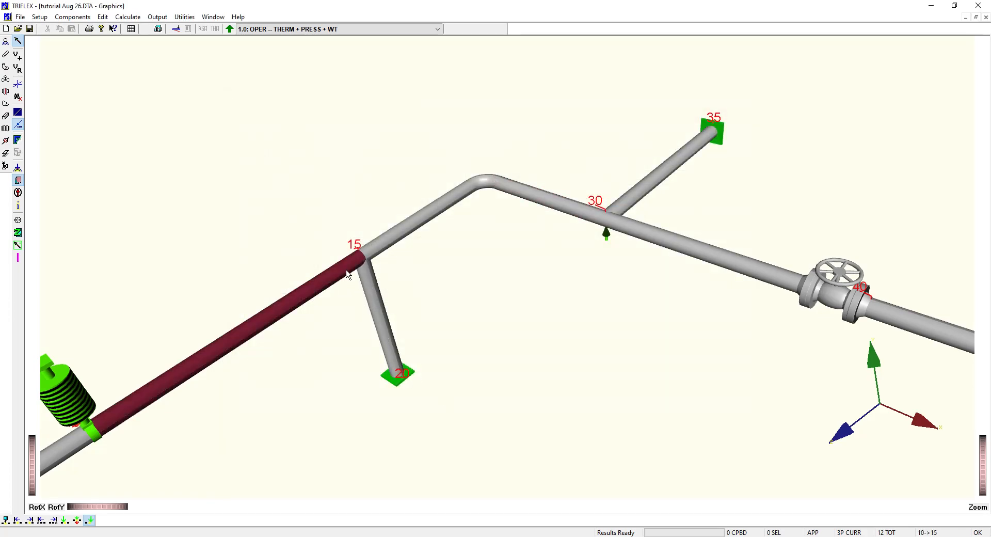
double_click(346, 270)
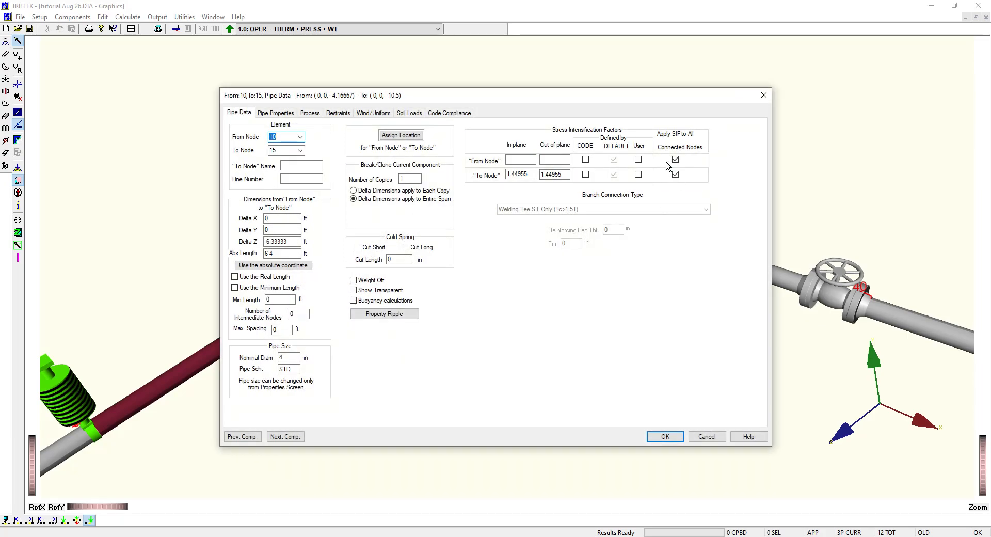
click(586, 175)
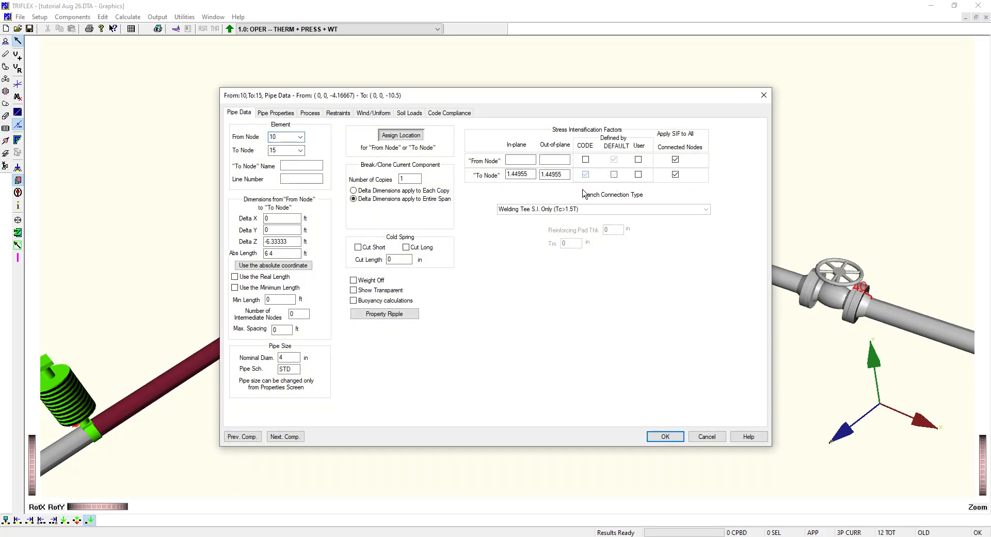
click(706, 210)
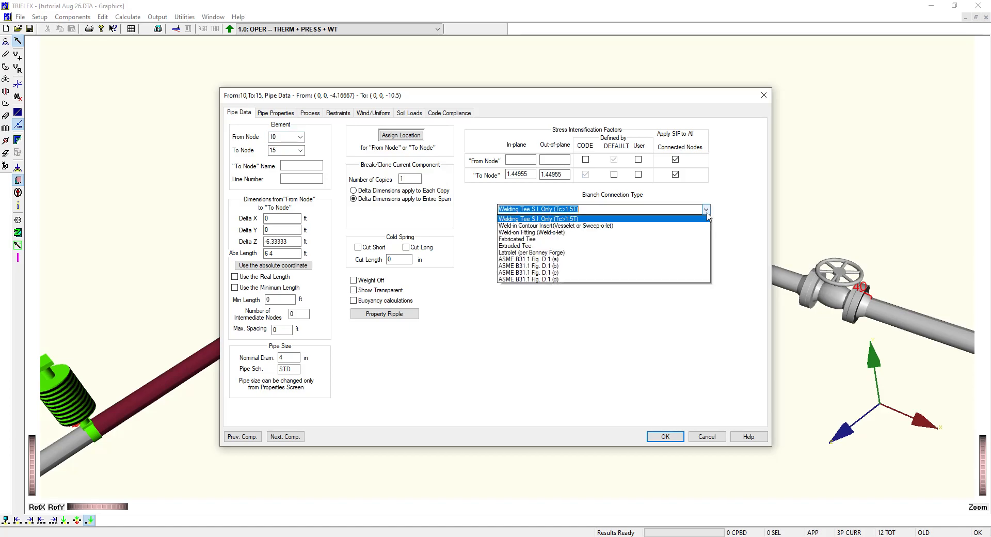
click(676, 239)
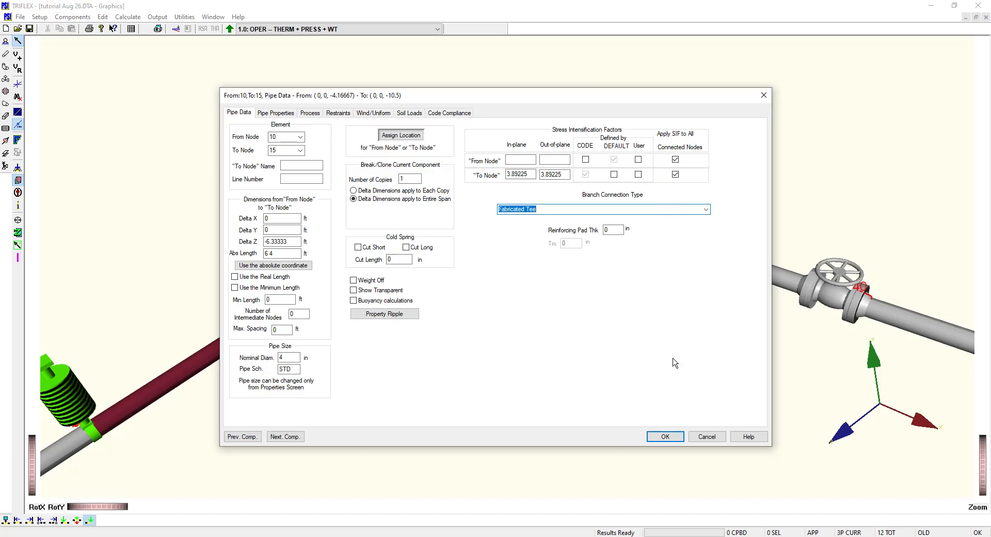
click(665, 436)
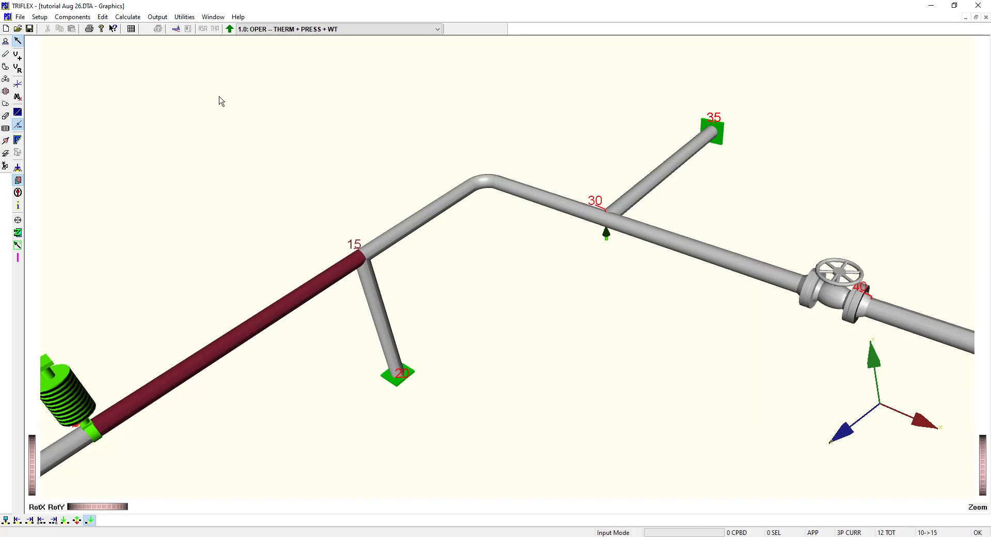
Save the model with the modified branch connection
click(30, 30)
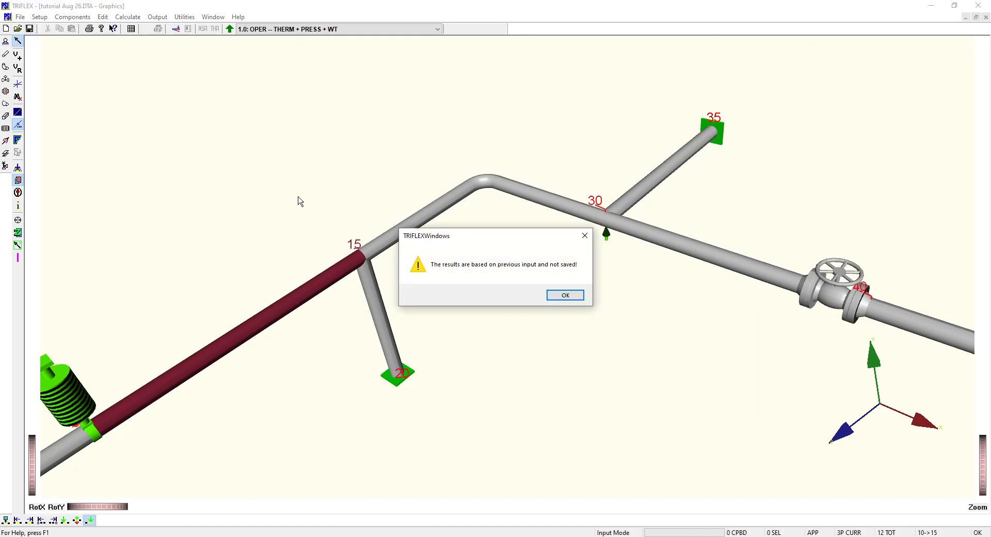
click(565, 295)
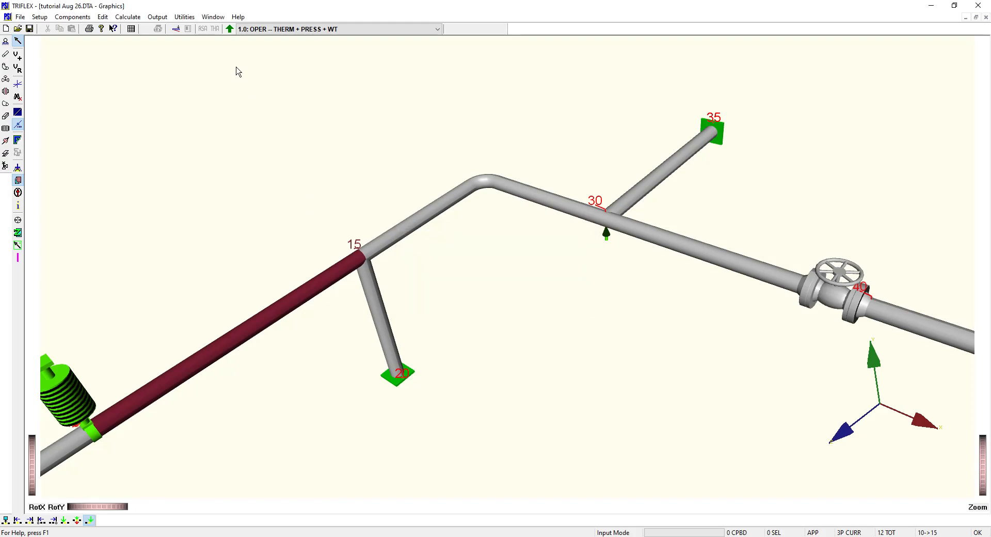
click(30, 30)
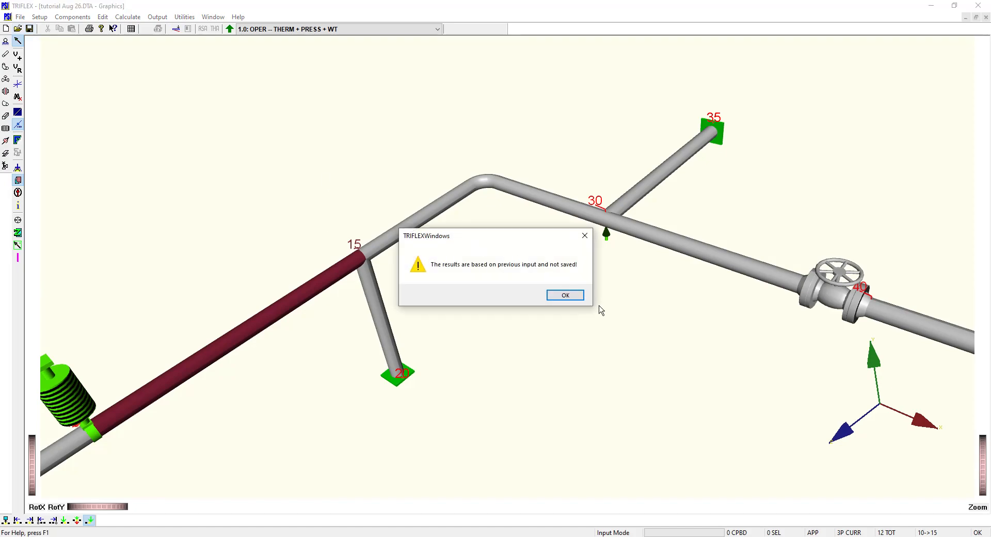
click(566, 296)
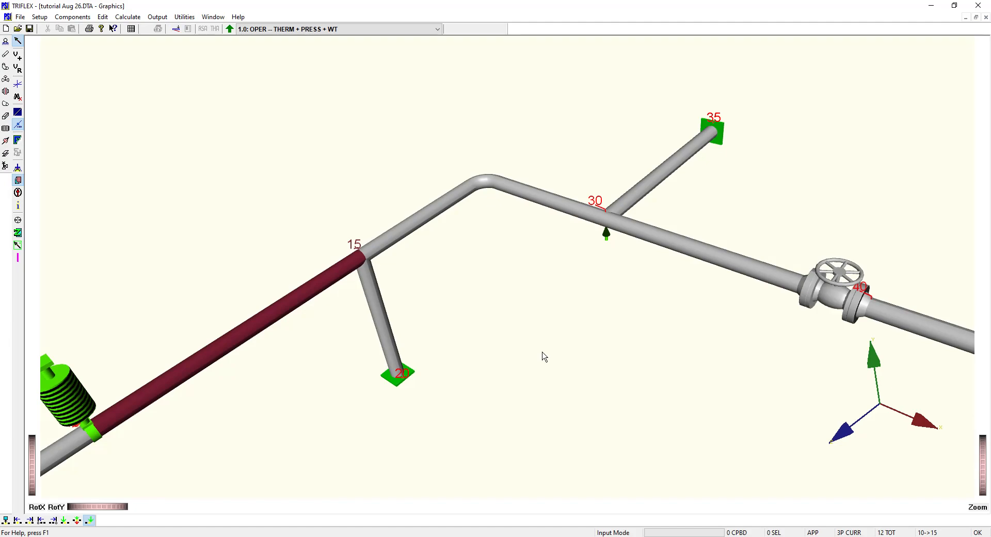
scroll(593, 438, down, 2)
middle_drag(591, 433, 565, 383)
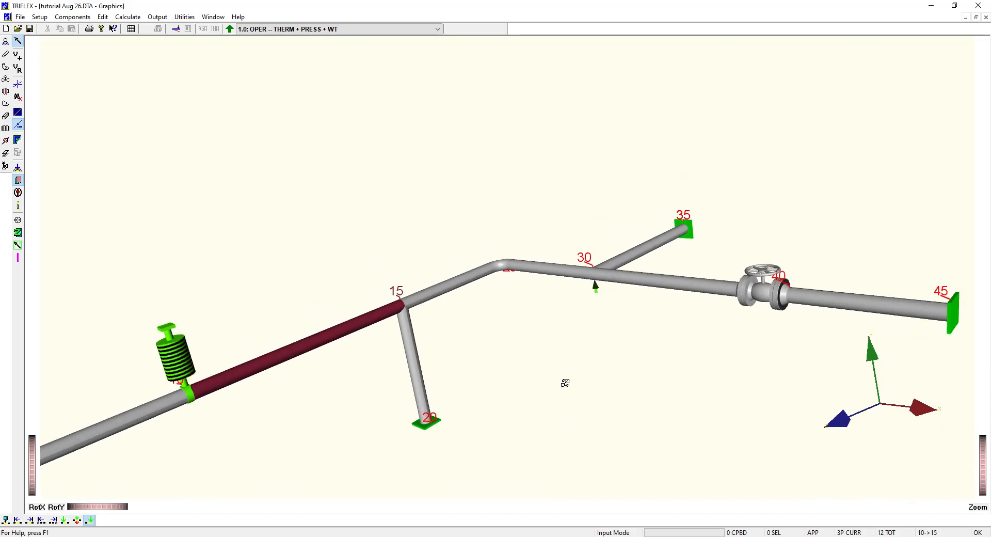
click(191, 19)
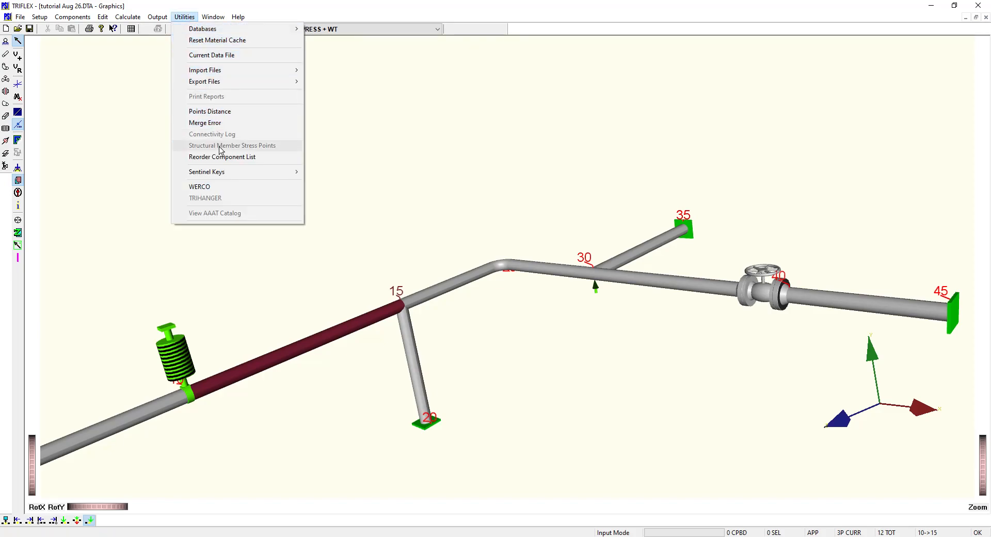
mouse_move(249, 85)
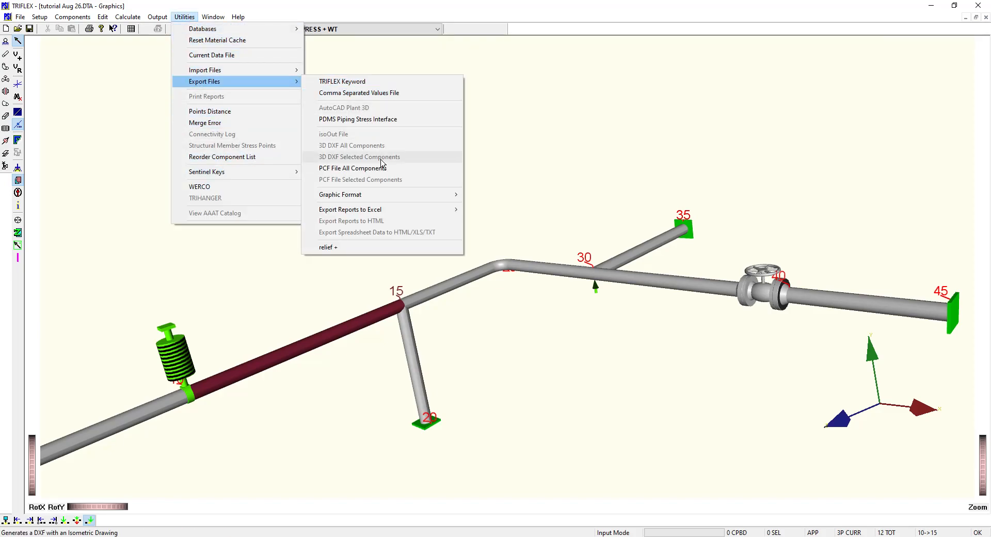
mouse_move(399, 216)
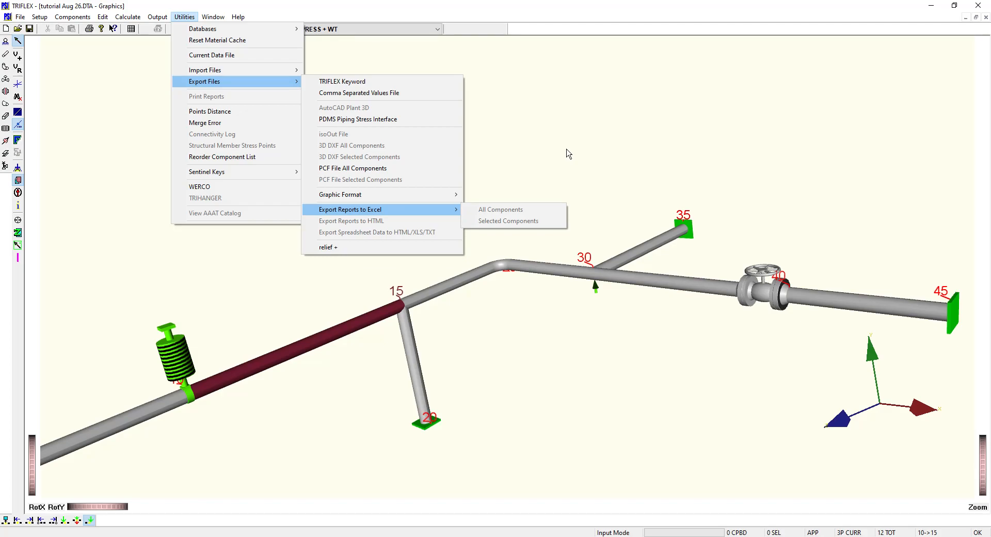
click(593, 105)
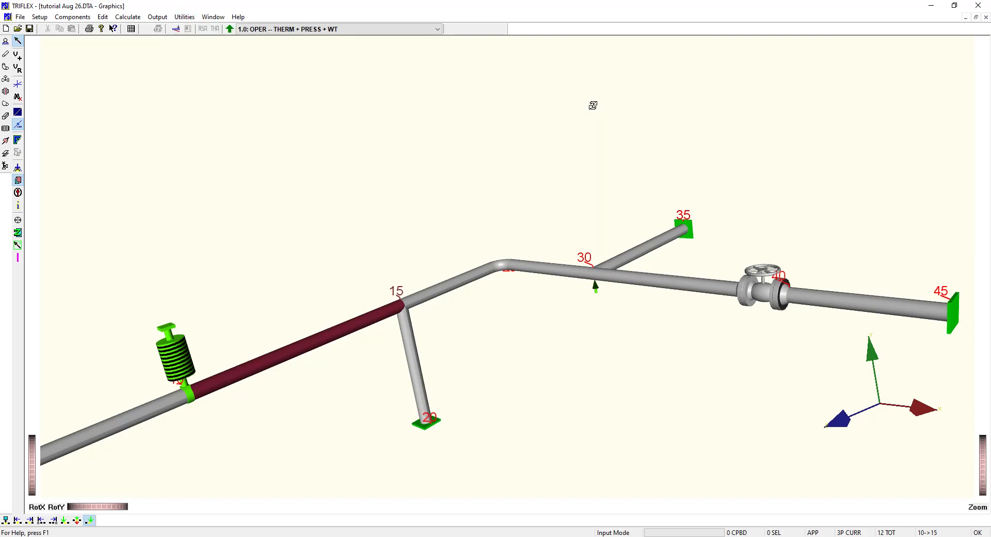